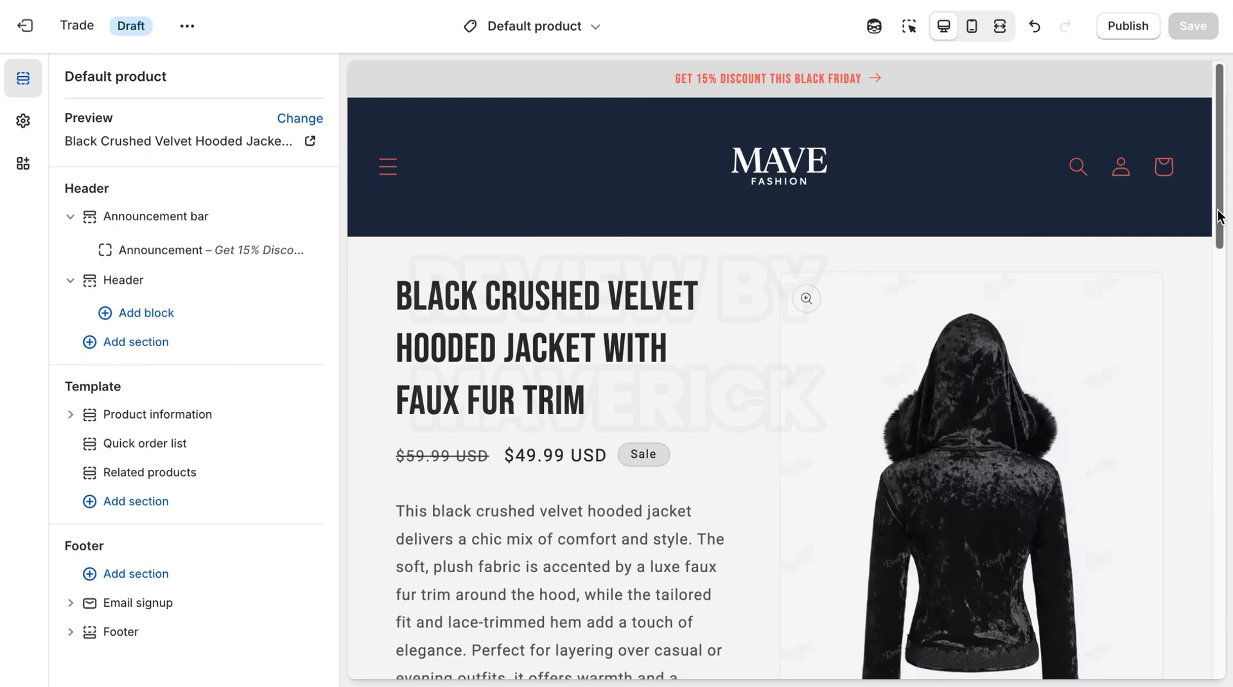
# Review the finished product page preview from the announcement bar down to the footer.
pyautogui.moveTo(1218, 217); pyautogui.dragTo(1216, 483)
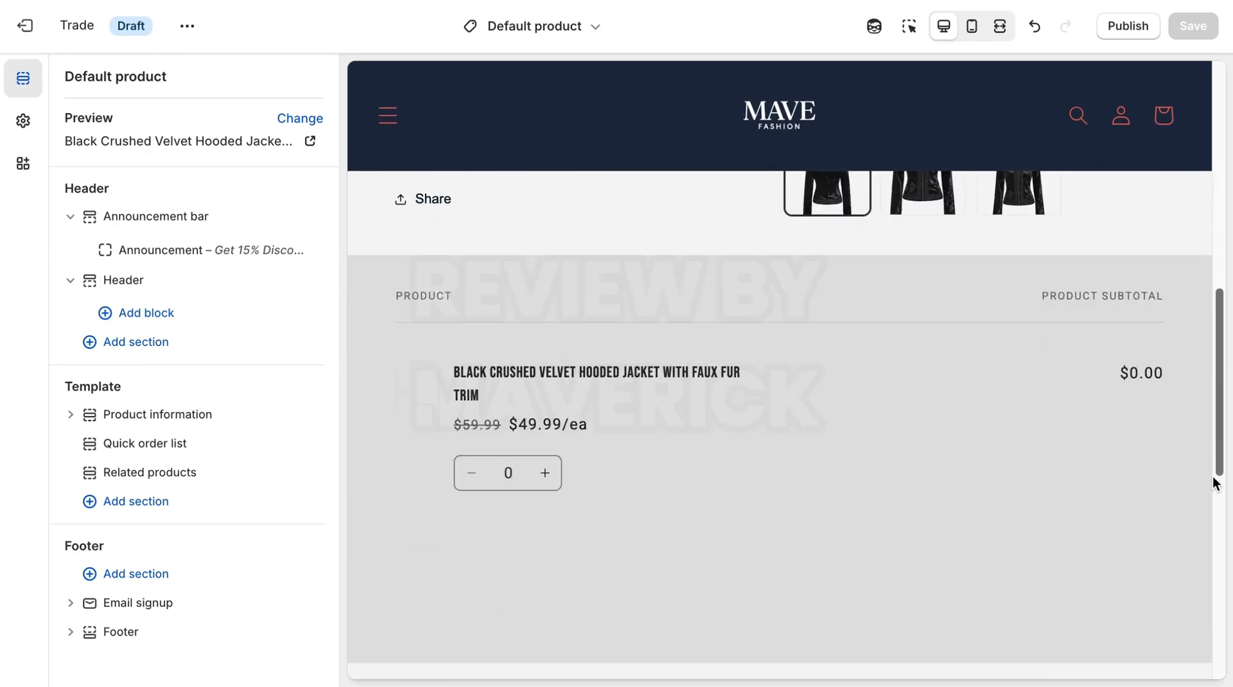
pyautogui.moveTo(1219, 319); pyautogui.dragTo(1205, 642)
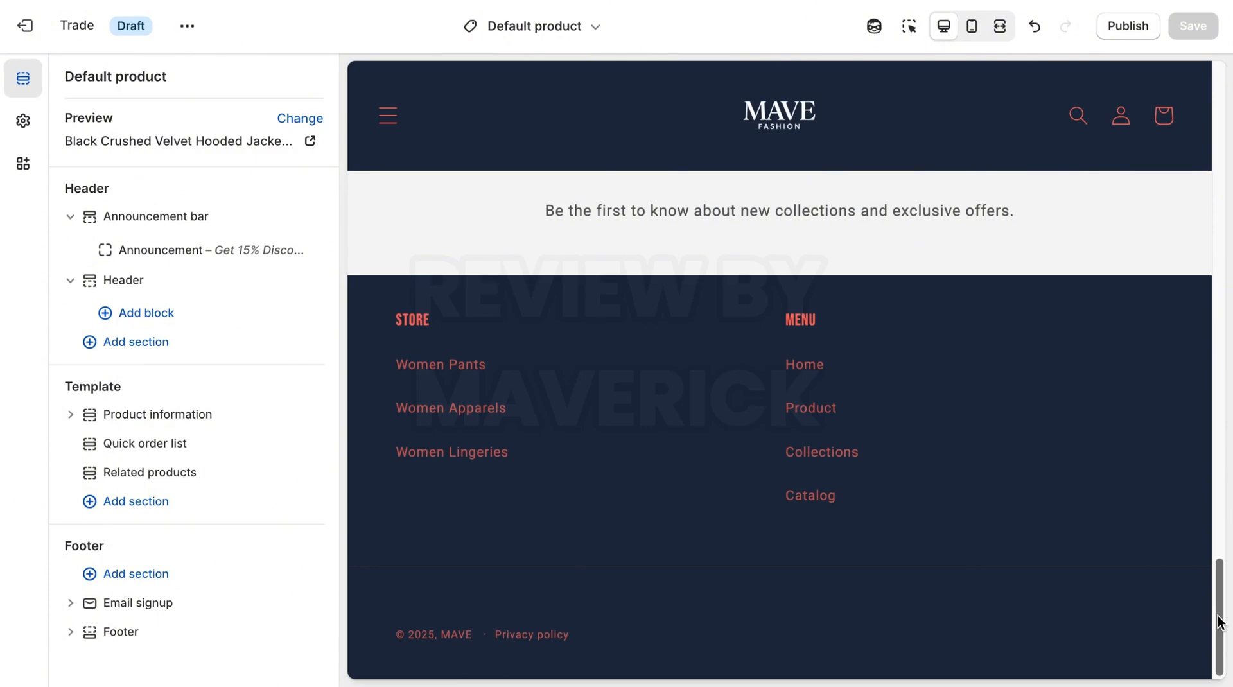
pyautogui.moveTo(1220, 621); pyautogui.dragTo(1211, 303)
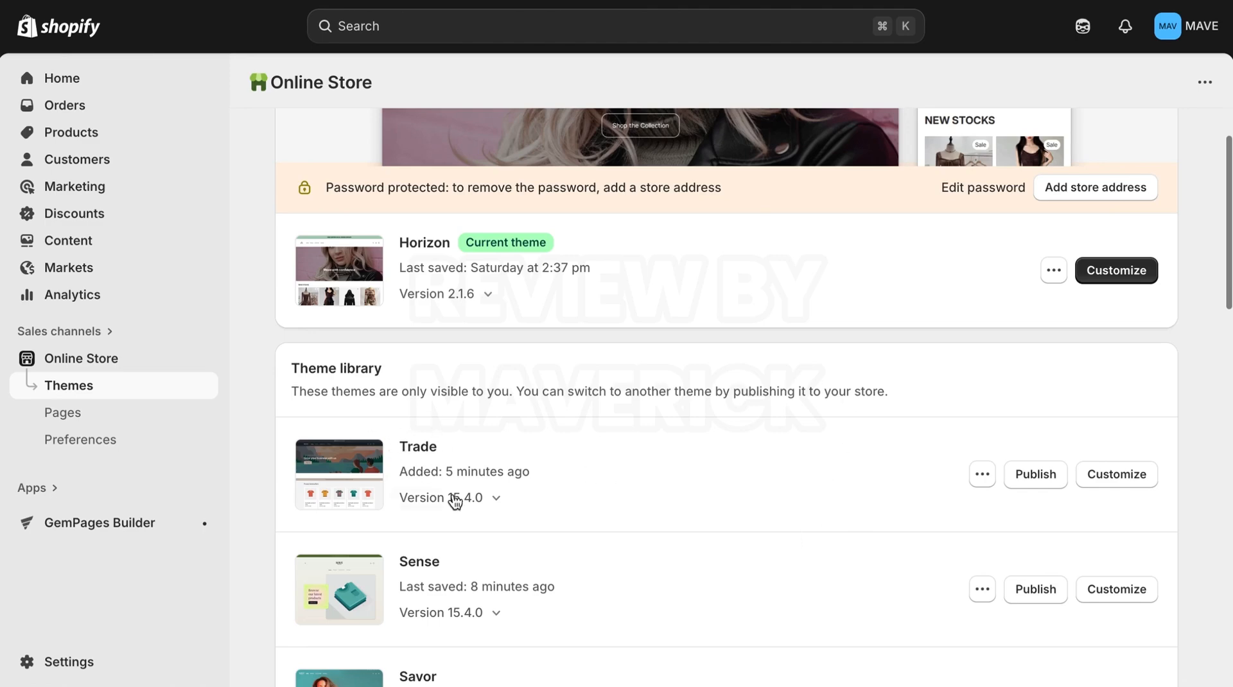
# Open the Trade theme for customization and load its Default product template.
pyautogui.click(1118, 482)
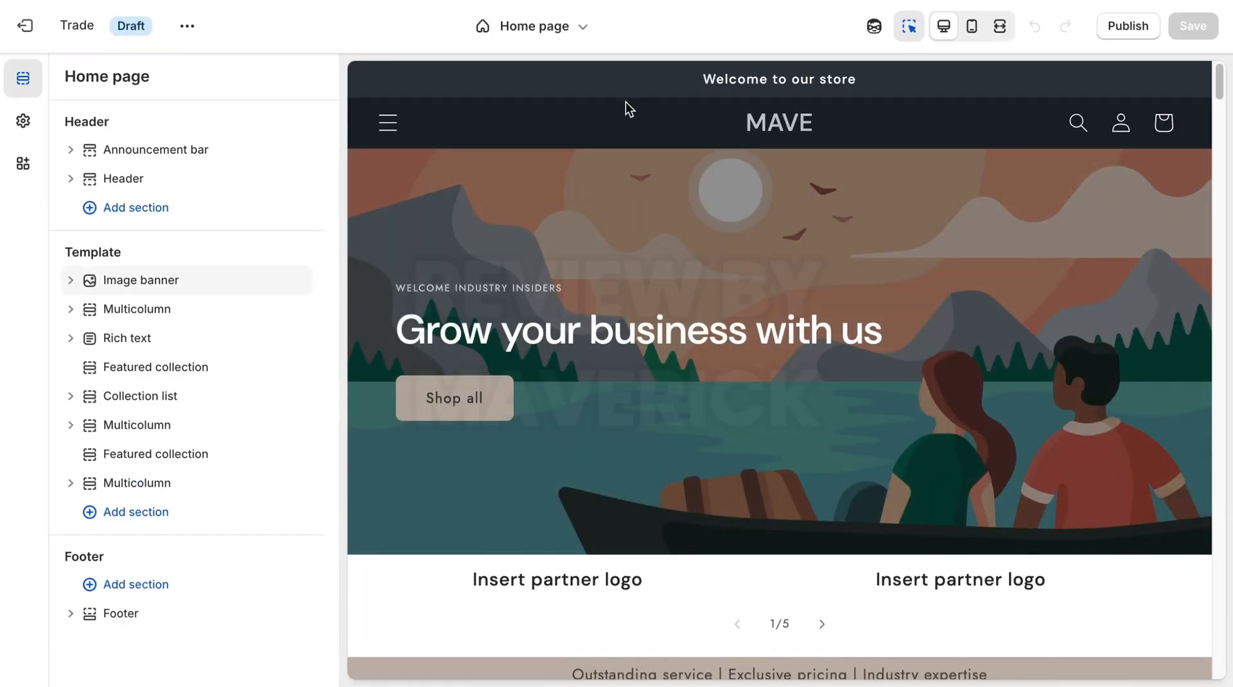
pyautogui.click(566, 32)
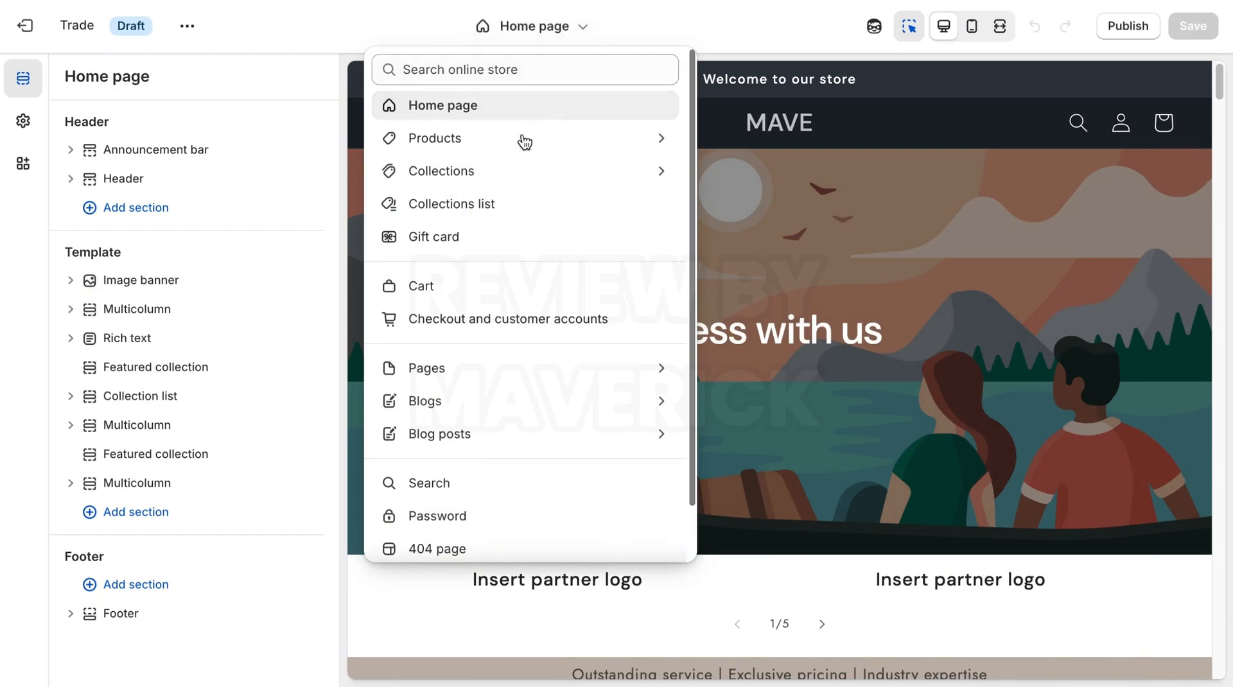
pyautogui.click(526, 146)
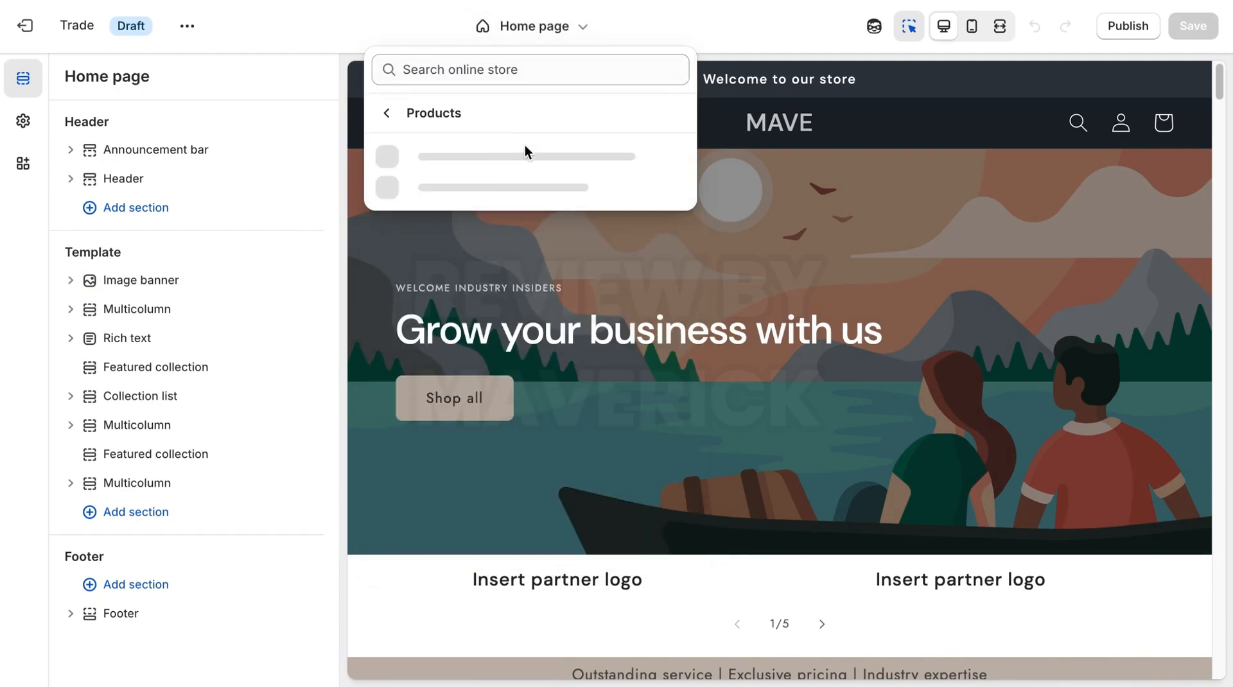
pyautogui.click(525, 164)
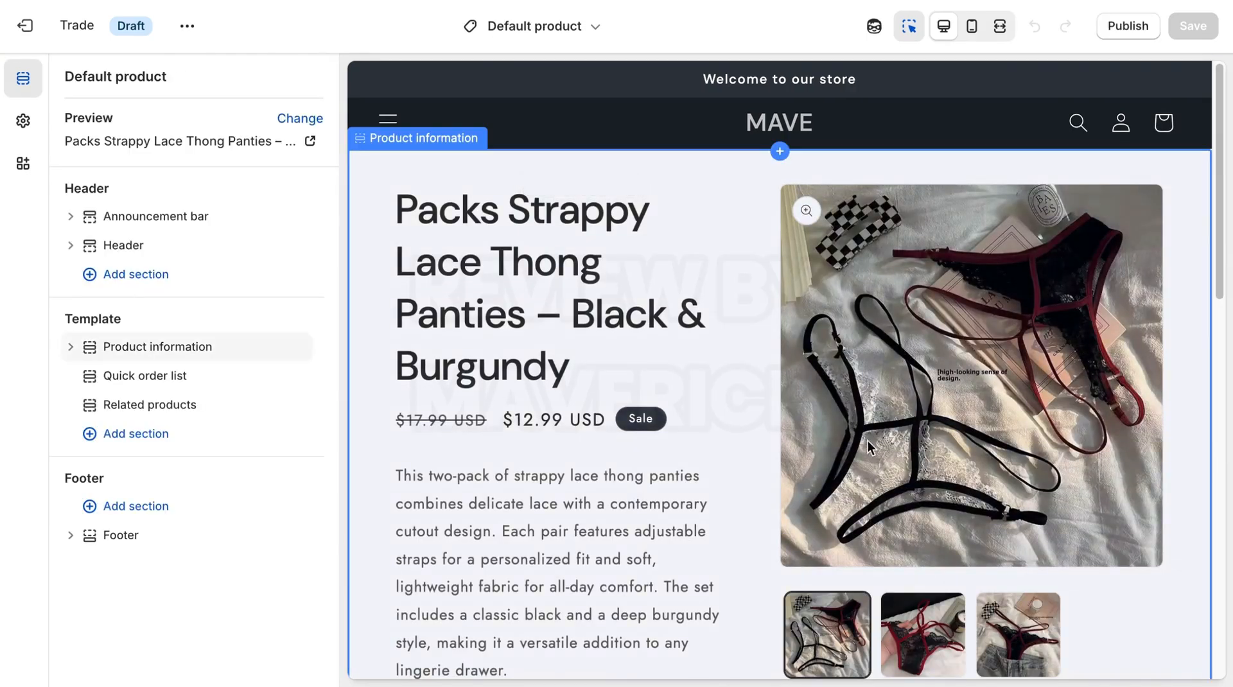
# Change the template's preview product to the Vintage-Inspired Graphic Long-Sleeve Top with Pleated Plaid Mini Skirt.
pyautogui.click(295, 118)
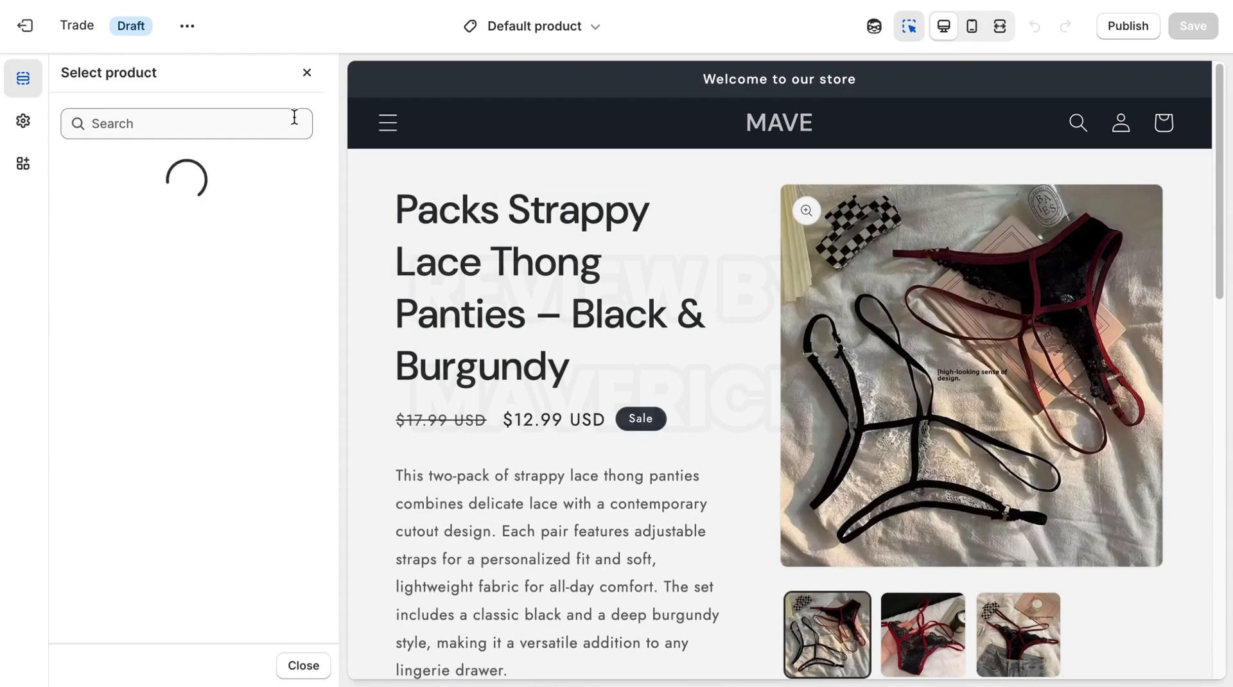
pyautogui.moveTo(330, 260); pyautogui.dragTo(326, 587)
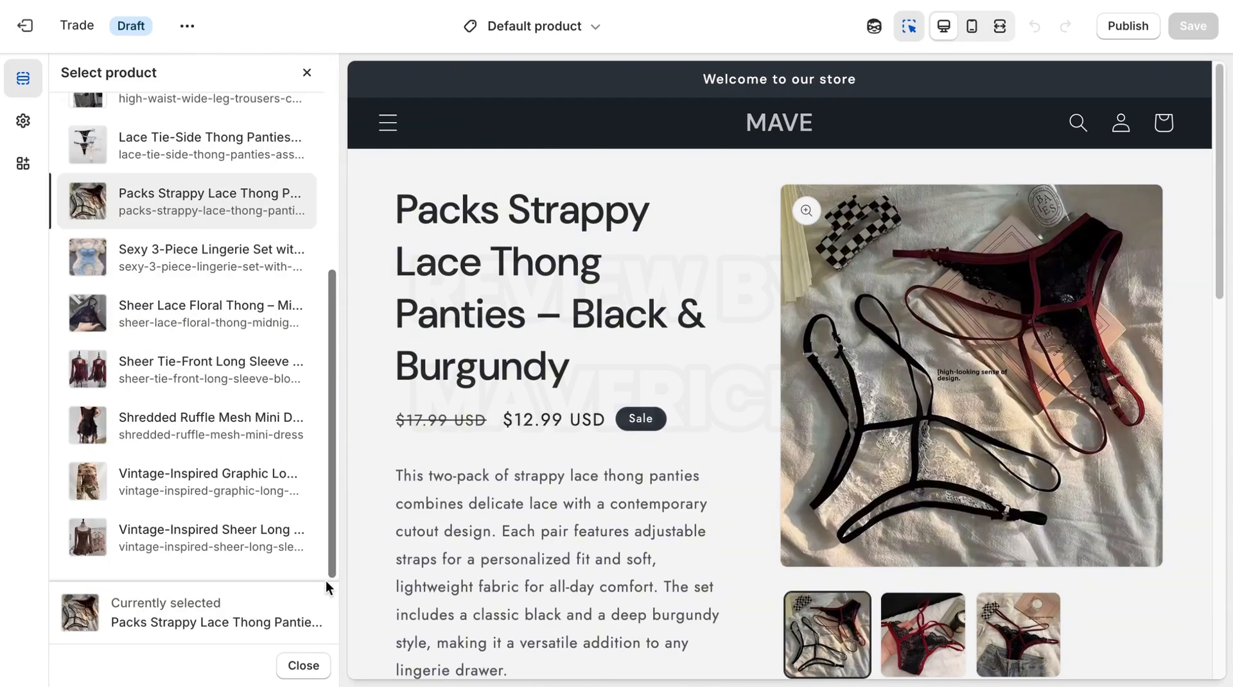
pyautogui.click(236, 495)
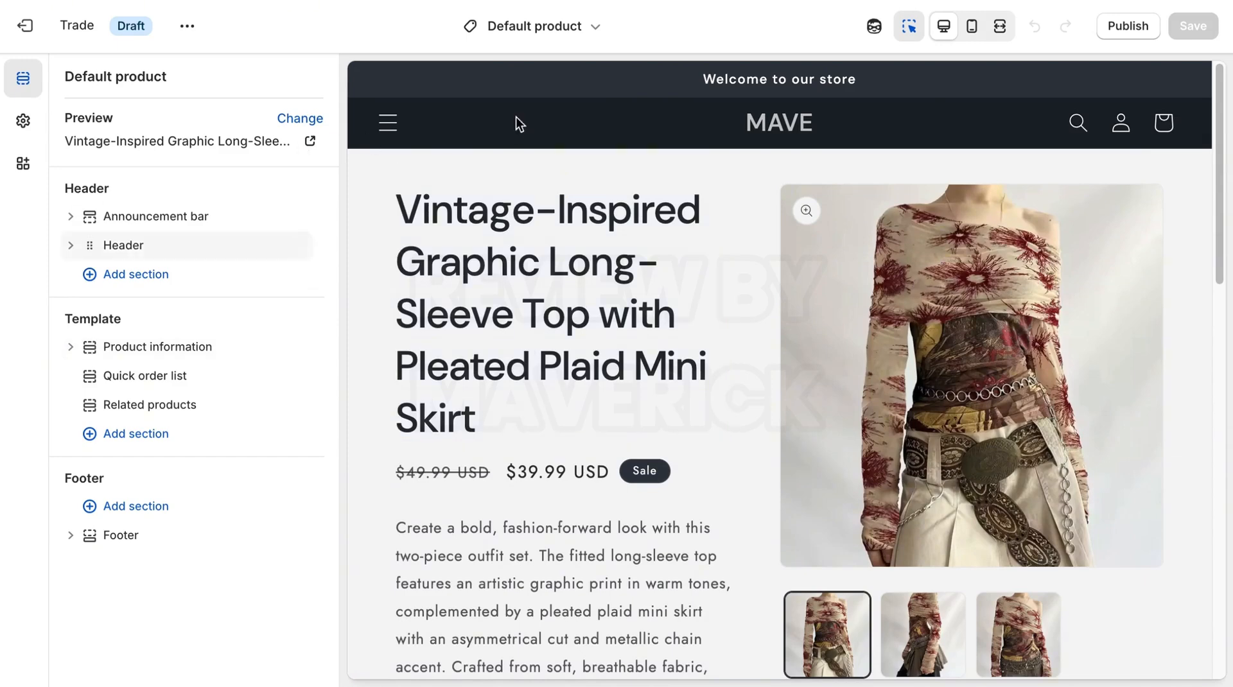
# Open the announcement bar's color scheme, Scheme 5, for editing.
pyautogui.click(153, 220)
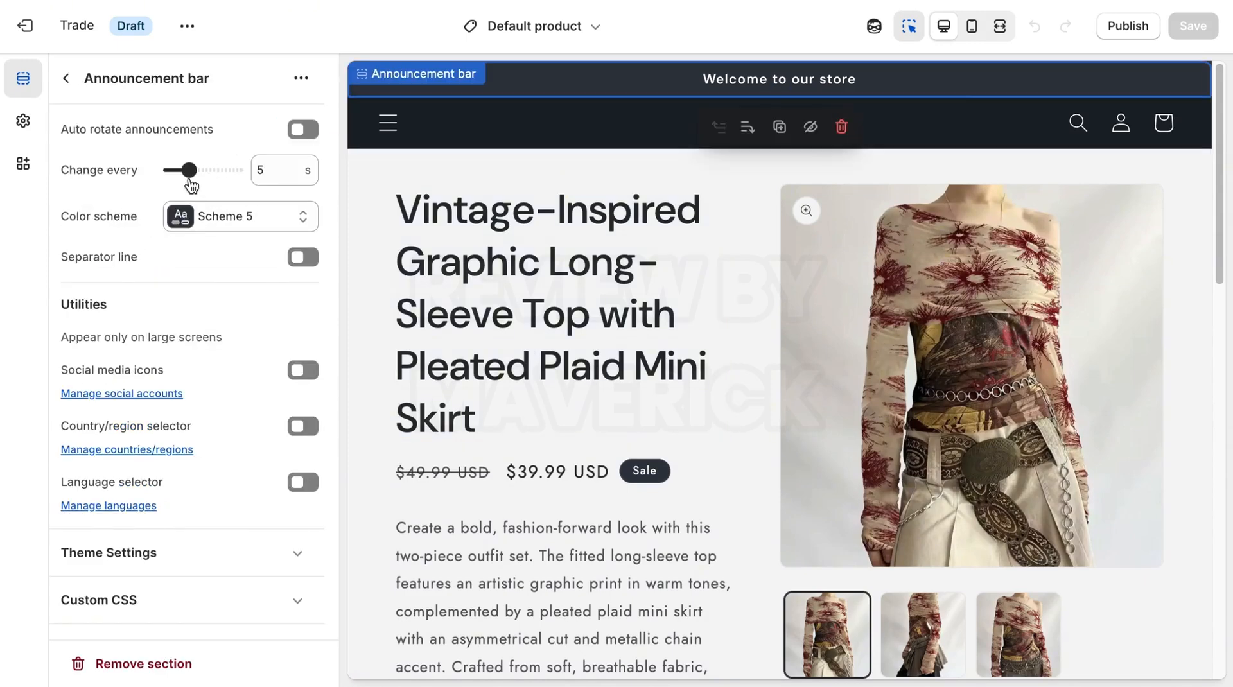
pyautogui.click(217, 218)
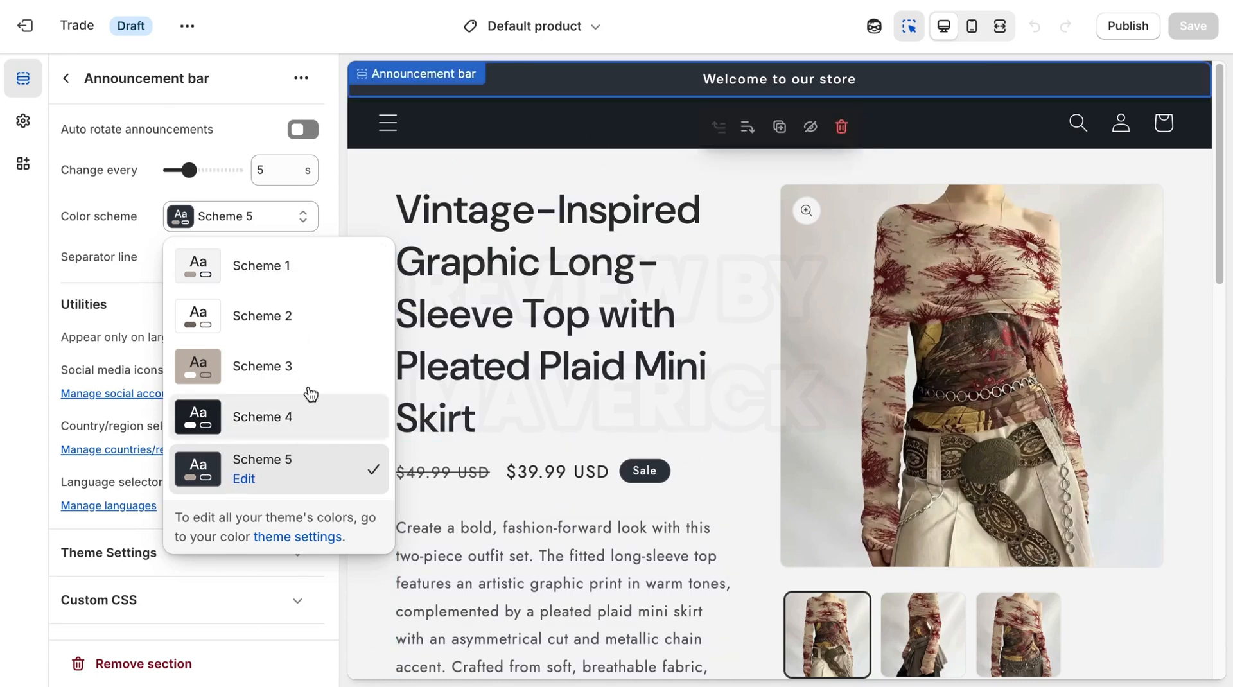
pyautogui.click(243, 478)
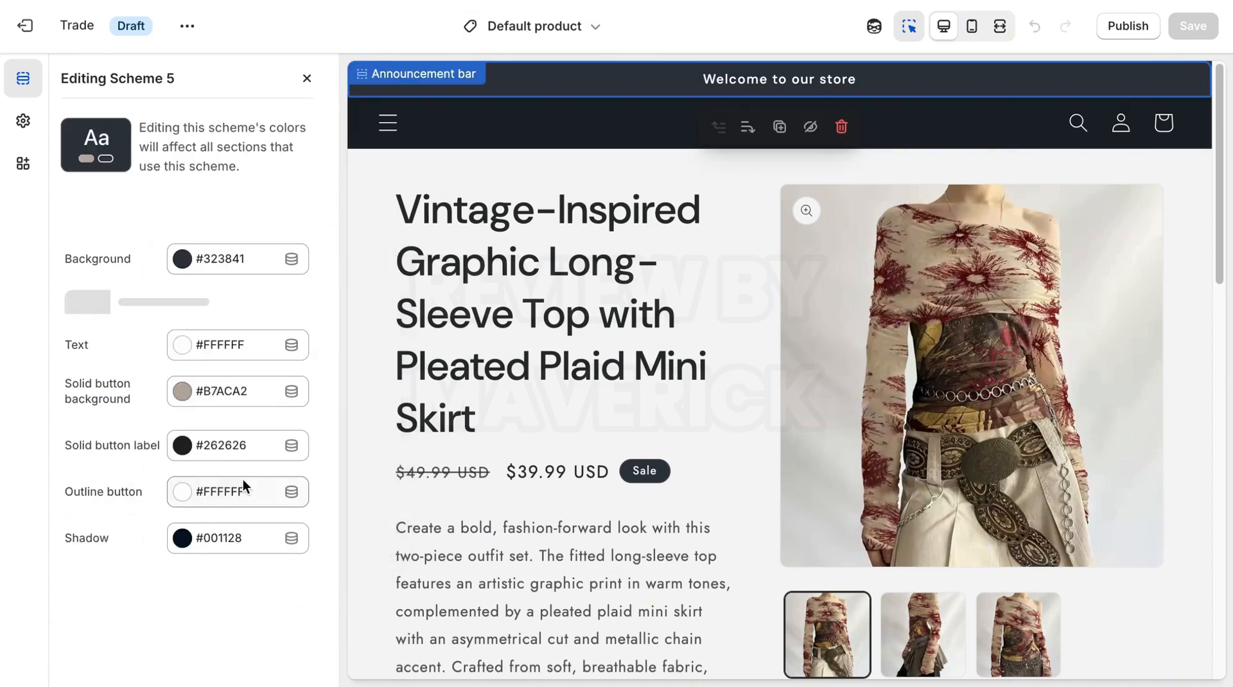
# Try blue and violet backgrounds for Scheme 5, including #005BFF, #2A00FF and #9685EC.
pyautogui.click(183, 260)
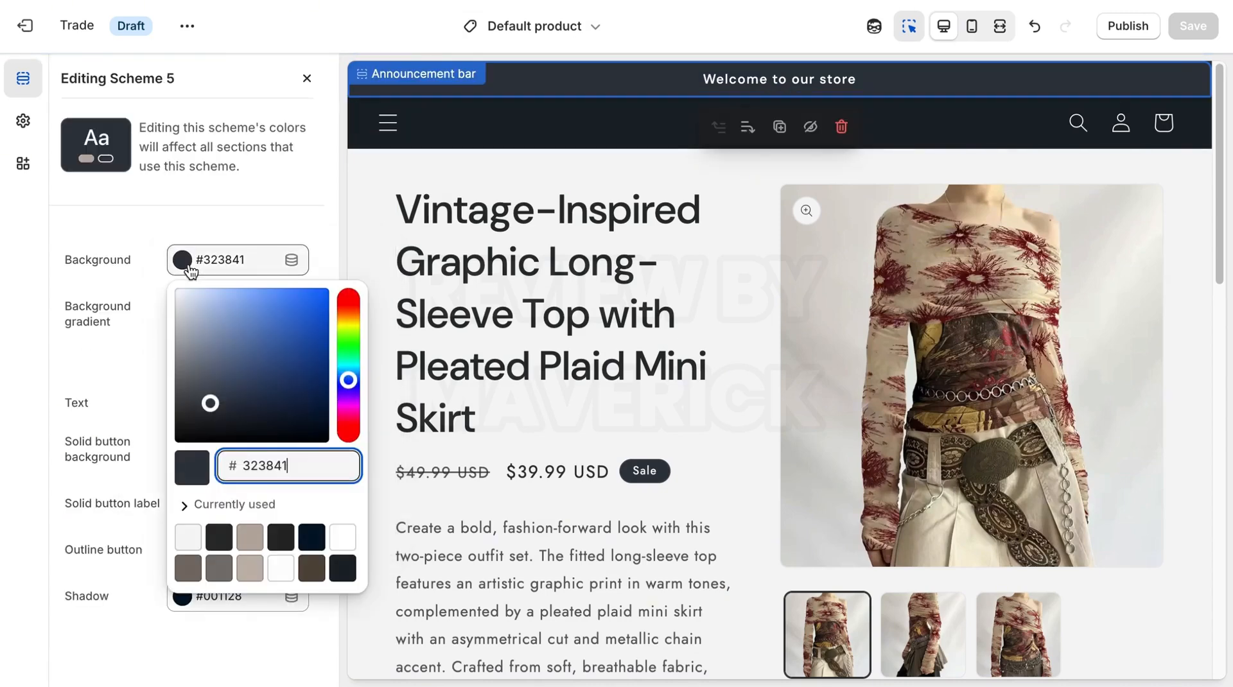
pyautogui.click(214, 396)
pyautogui.moveTo(214, 396); pyautogui.dragTo(327, 289)
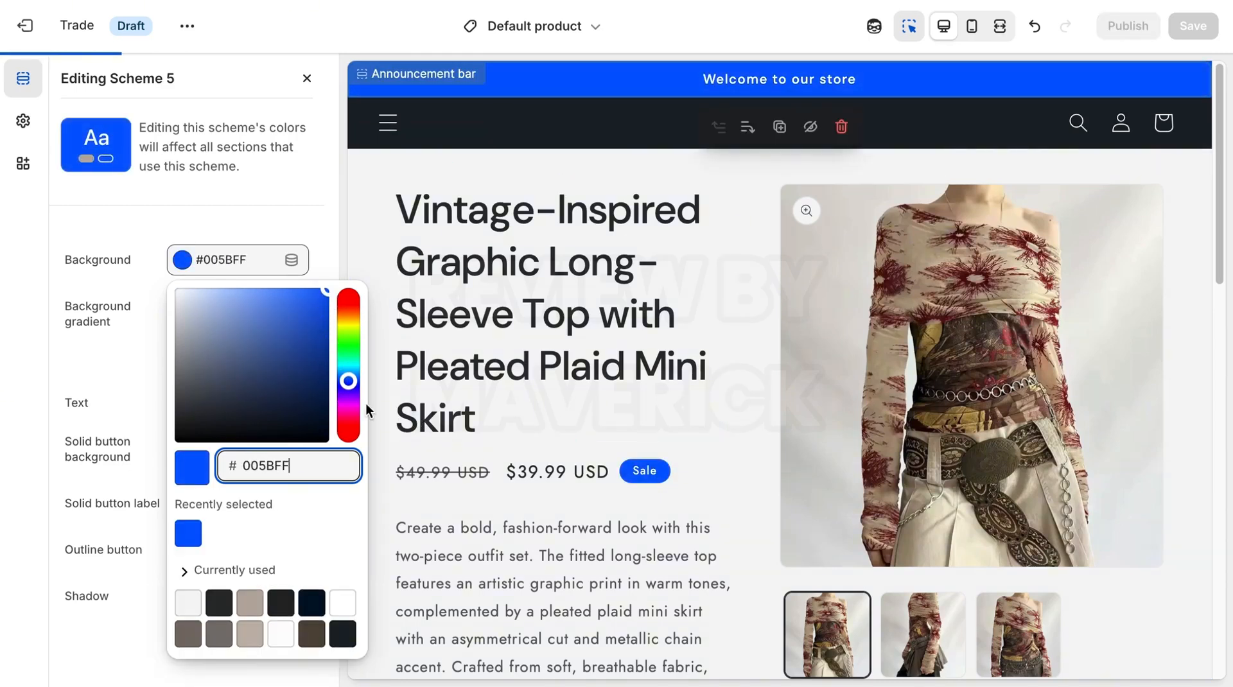
pyautogui.click(349, 395)
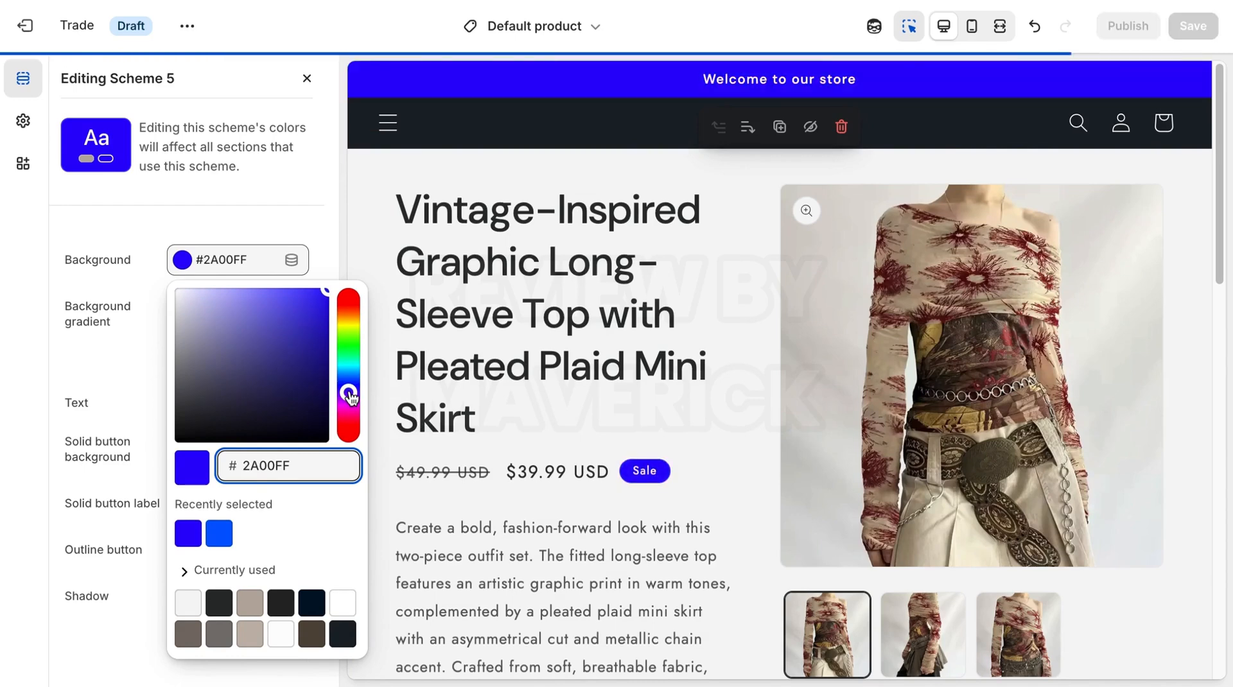
pyautogui.click(313, 297)
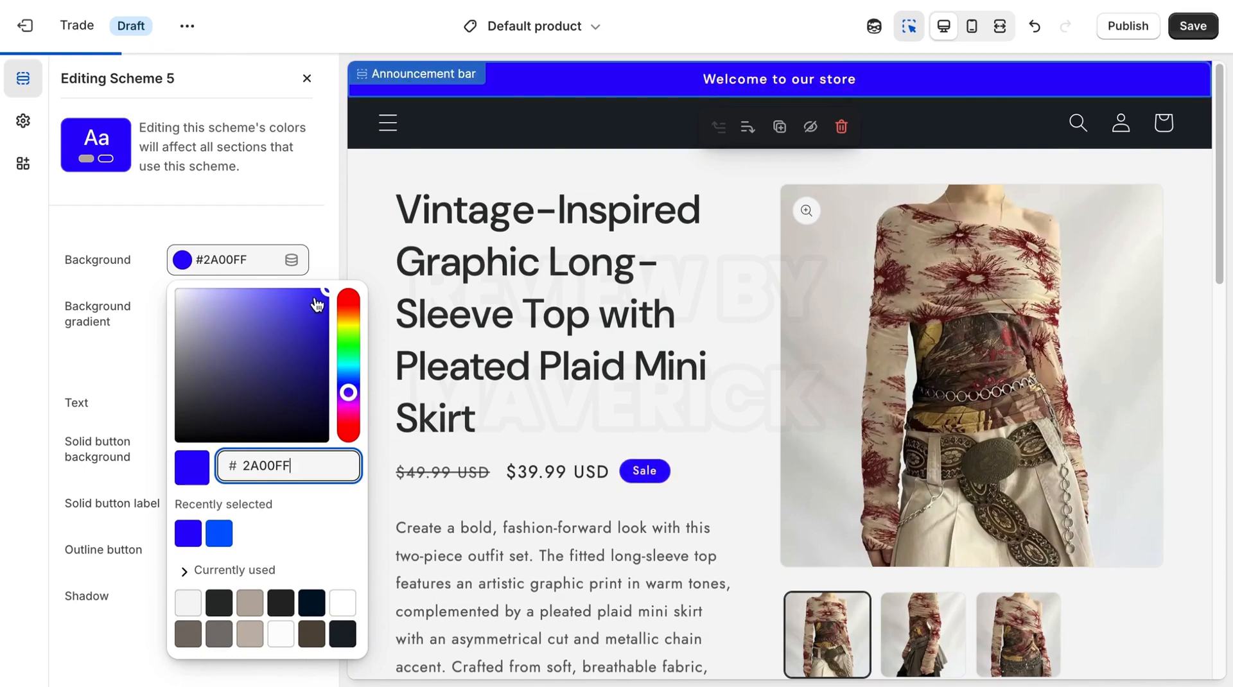
pyautogui.click(289, 314)
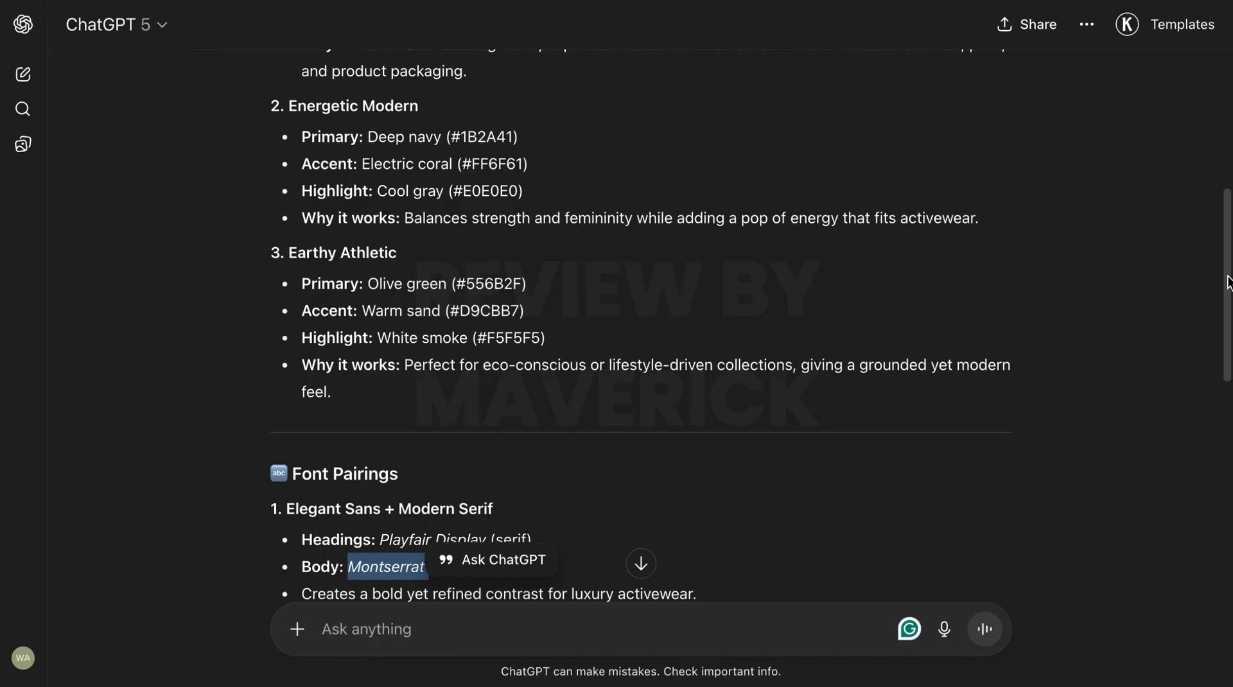
# Switch to ChatGPT and copy the deep navy hex code 1B2A41 from the Energetic Modern palette.
pyautogui.moveTo(1226, 282); pyautogui.dragTo(1218, 236)
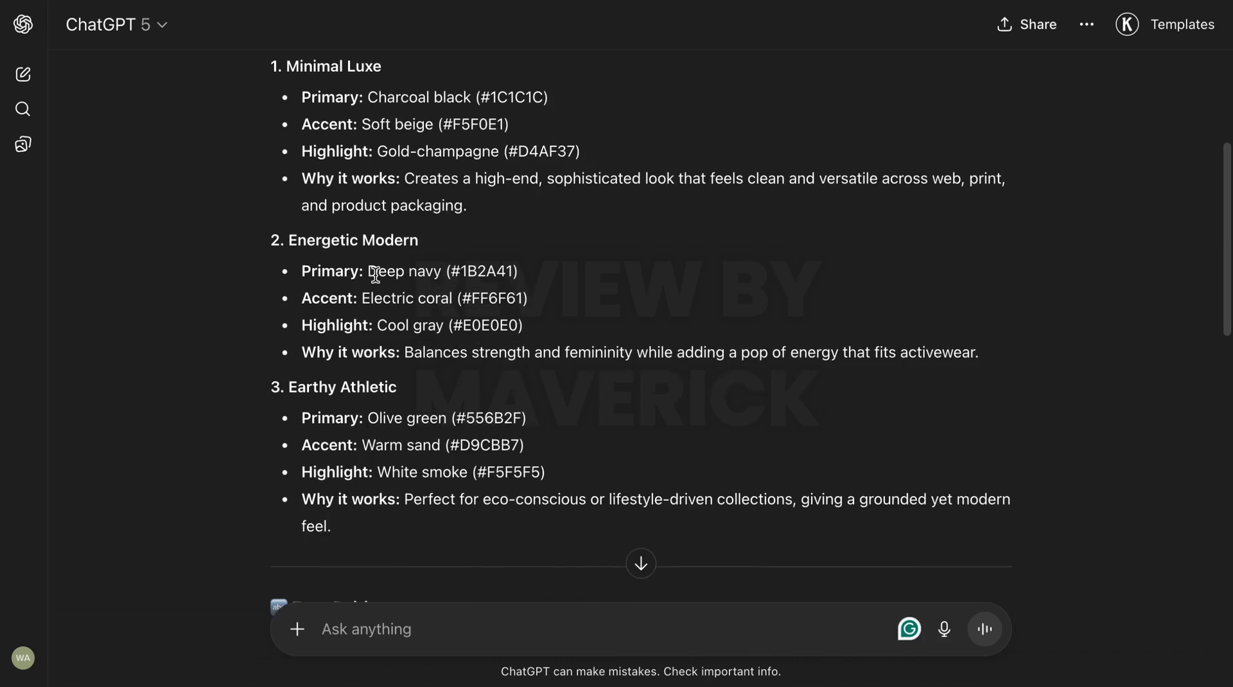
pyautogui.moveTo(371, 274); pyautogui.dragTo(461, 272)
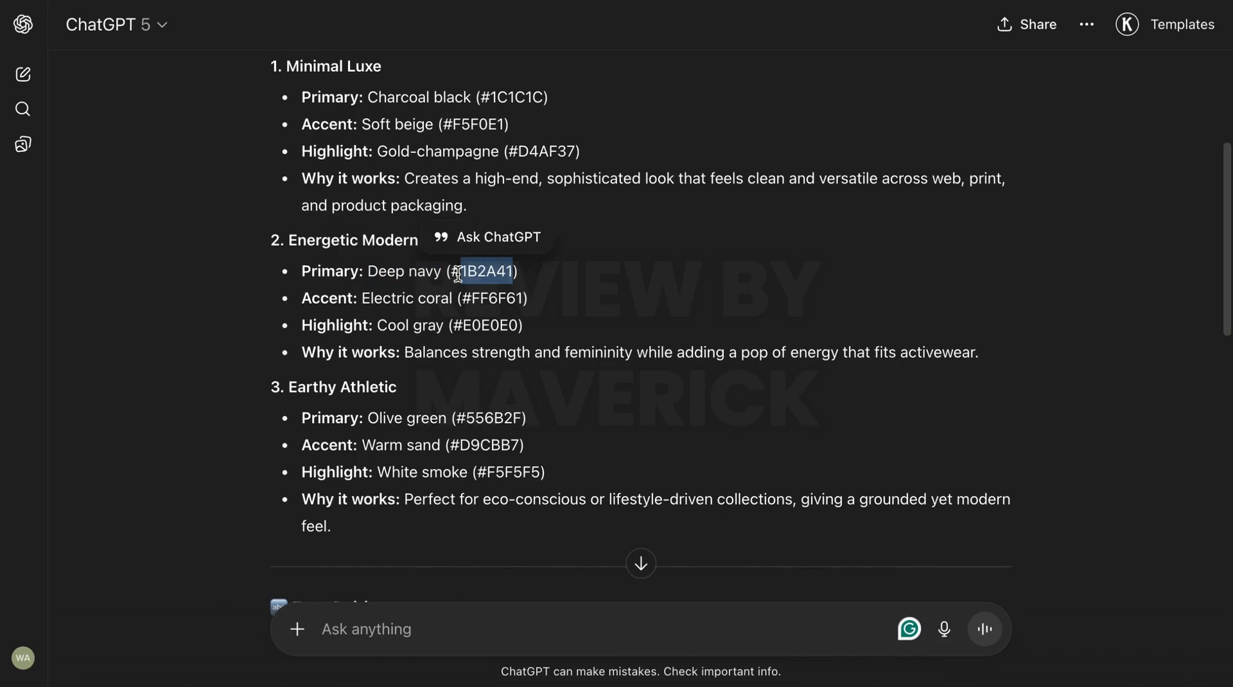
pyautogui.rightClick(470, 275)
pyautogui.click(504, 315)
# Return to the Shopify theme editor, set Scheme 5's background to #1B2A41, and go back to the template's section list.
pyautogui.click(572, 1)
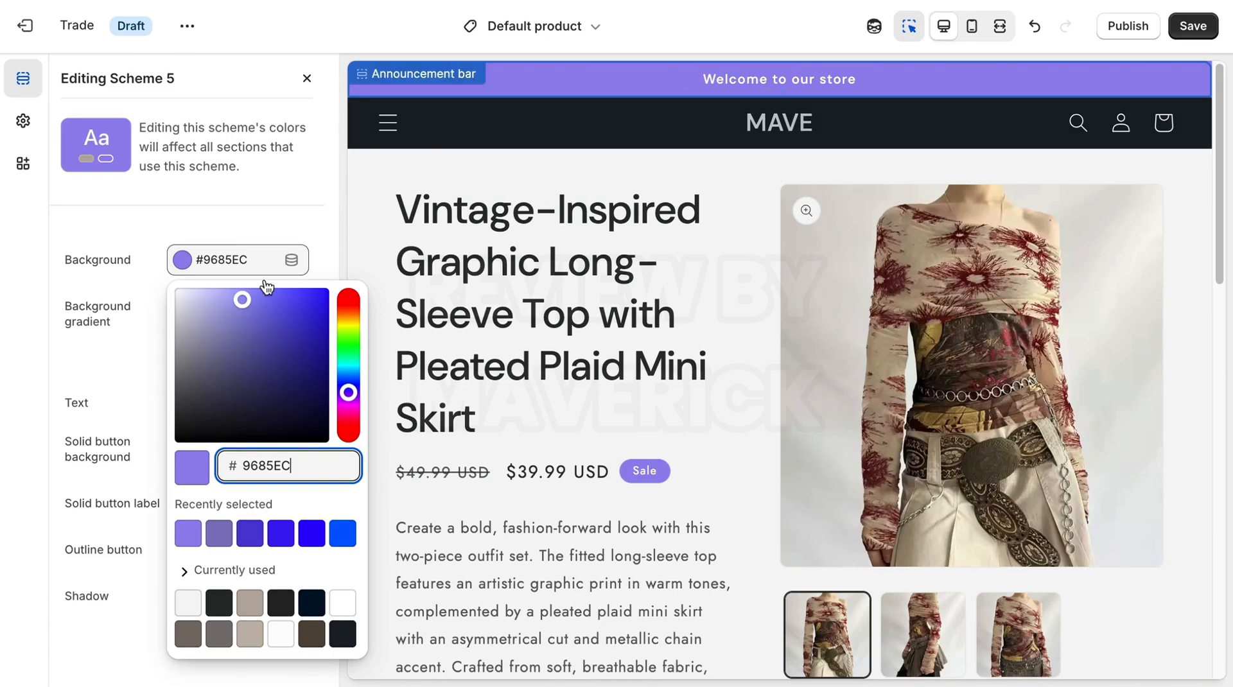
pyautogui.doubleClick(278, 455)
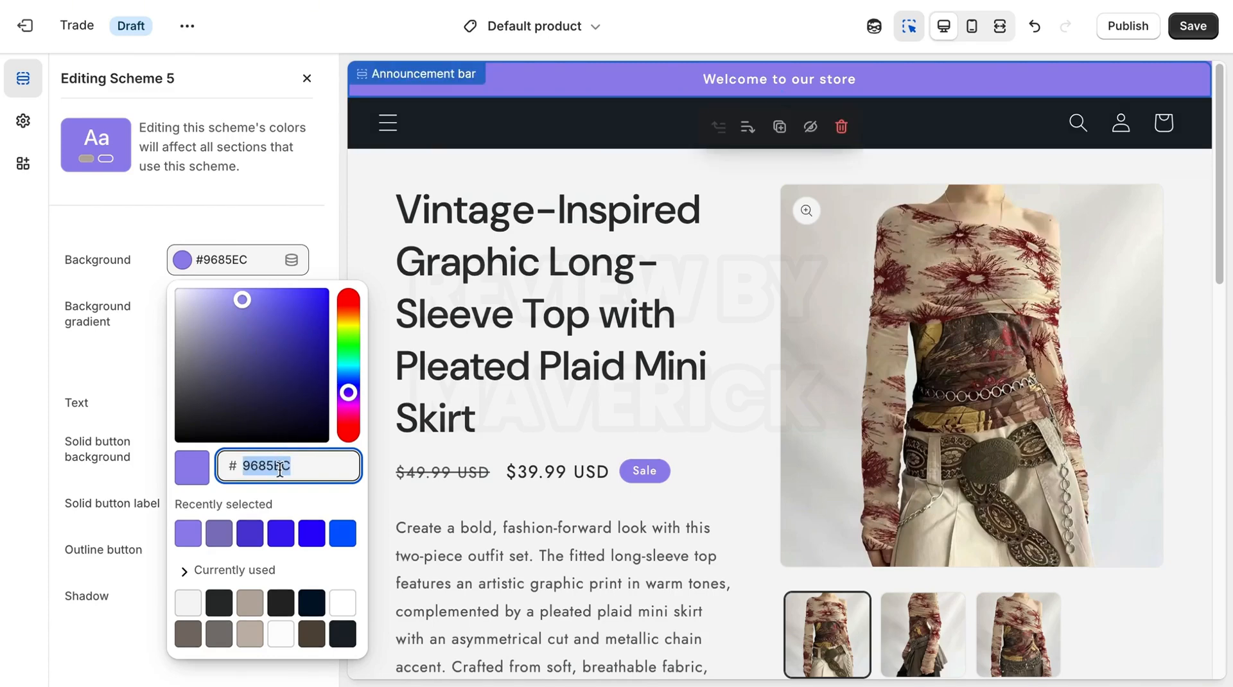
pyautogui.rightClick(280, 467)
pyautogui.click(324, 295)
pyautogui.click(283, 194)
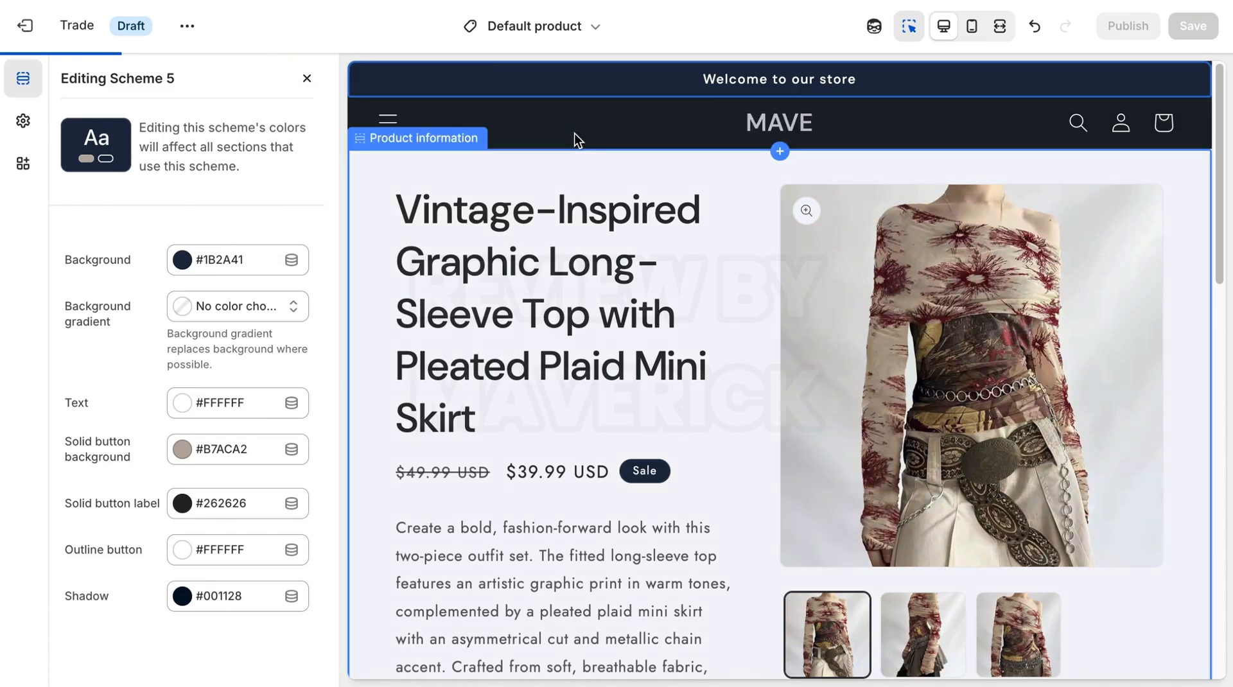
pyautogui.click(307, 81)
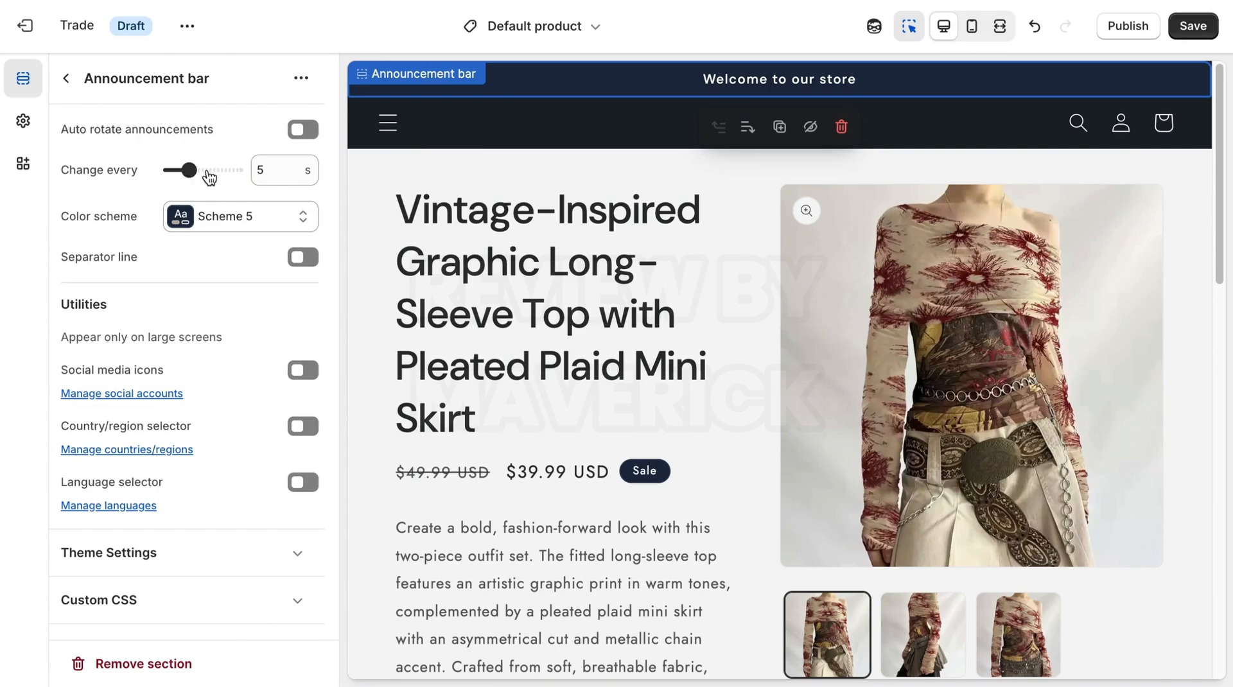
pyautogui.click(64, 78)
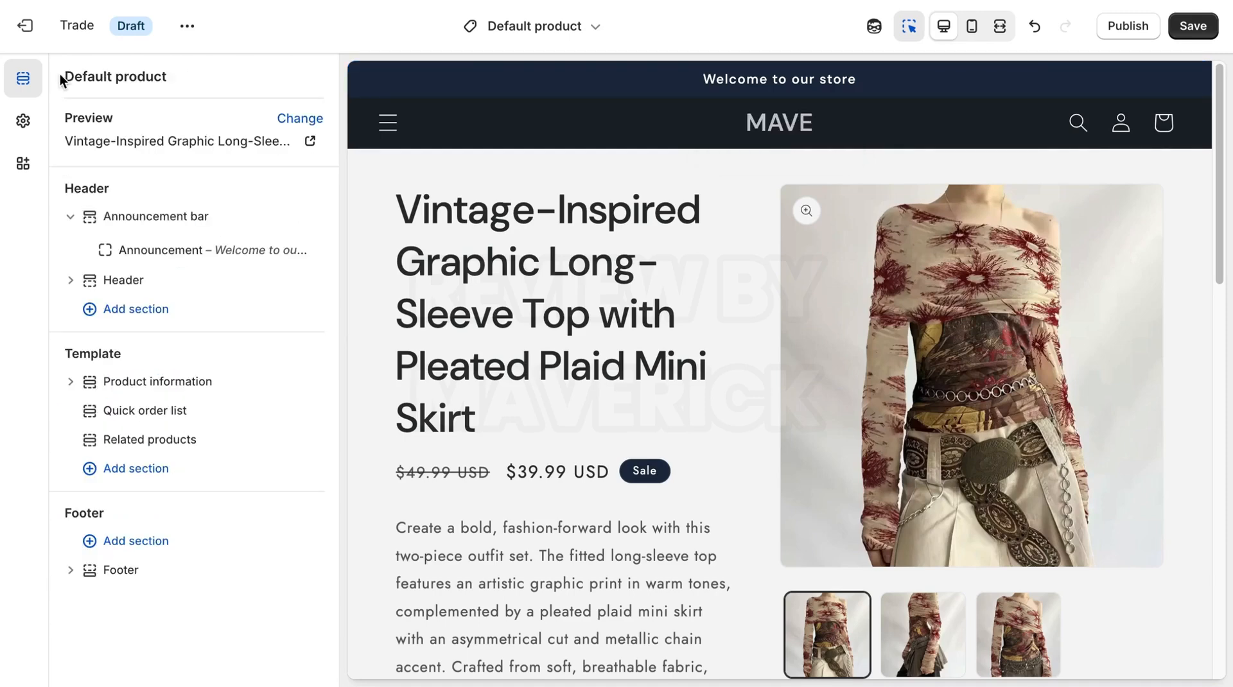
# Replace the announcement's text with "Get 15% Discount This Black Friday".
pyautogui.click(204, 250)
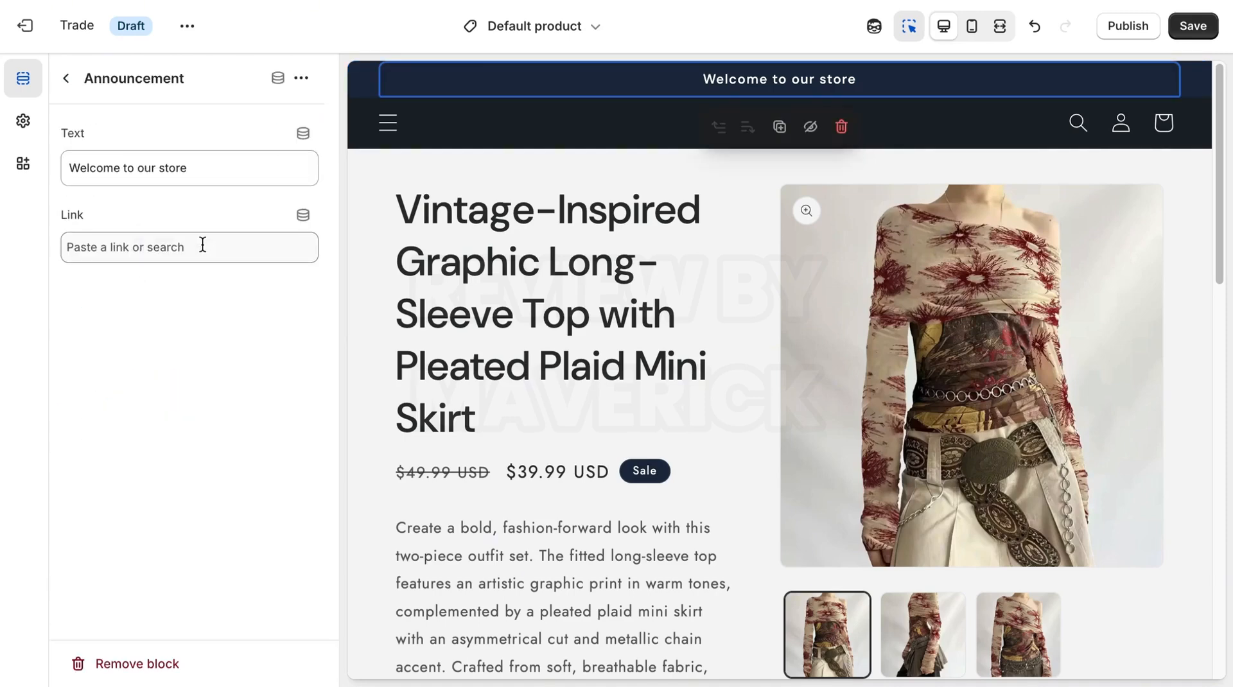
pyautogui.click(204, 167)
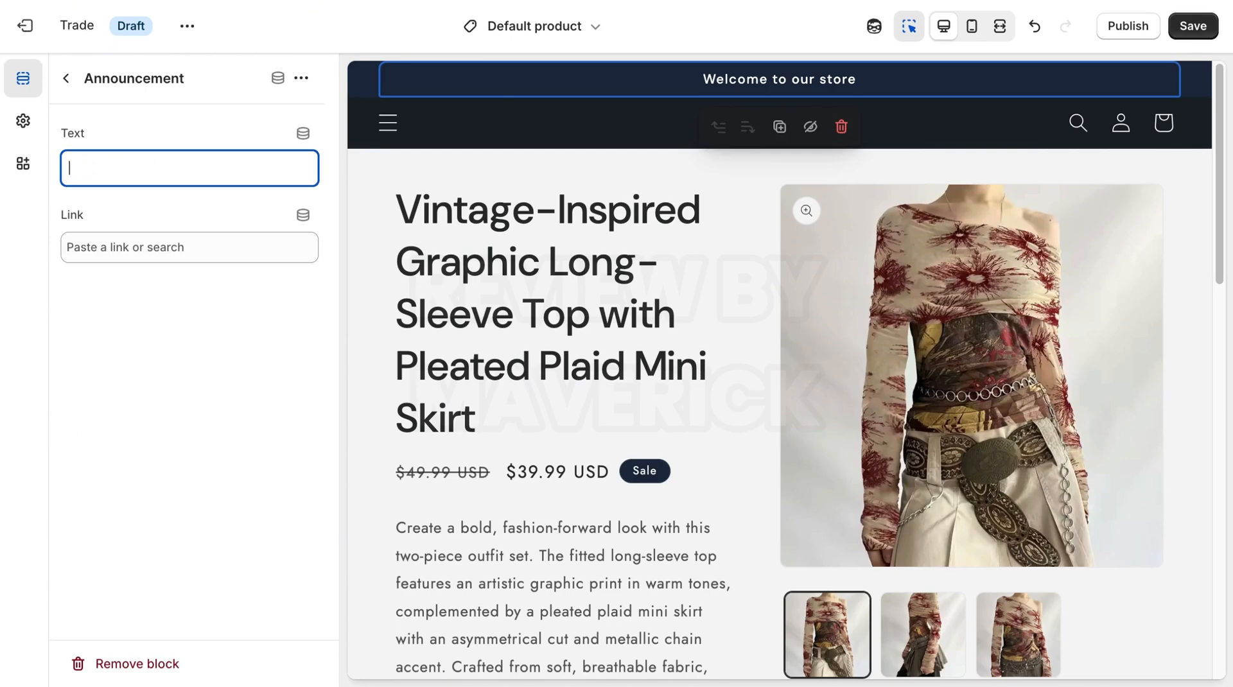
pyautogui.write('Get ')
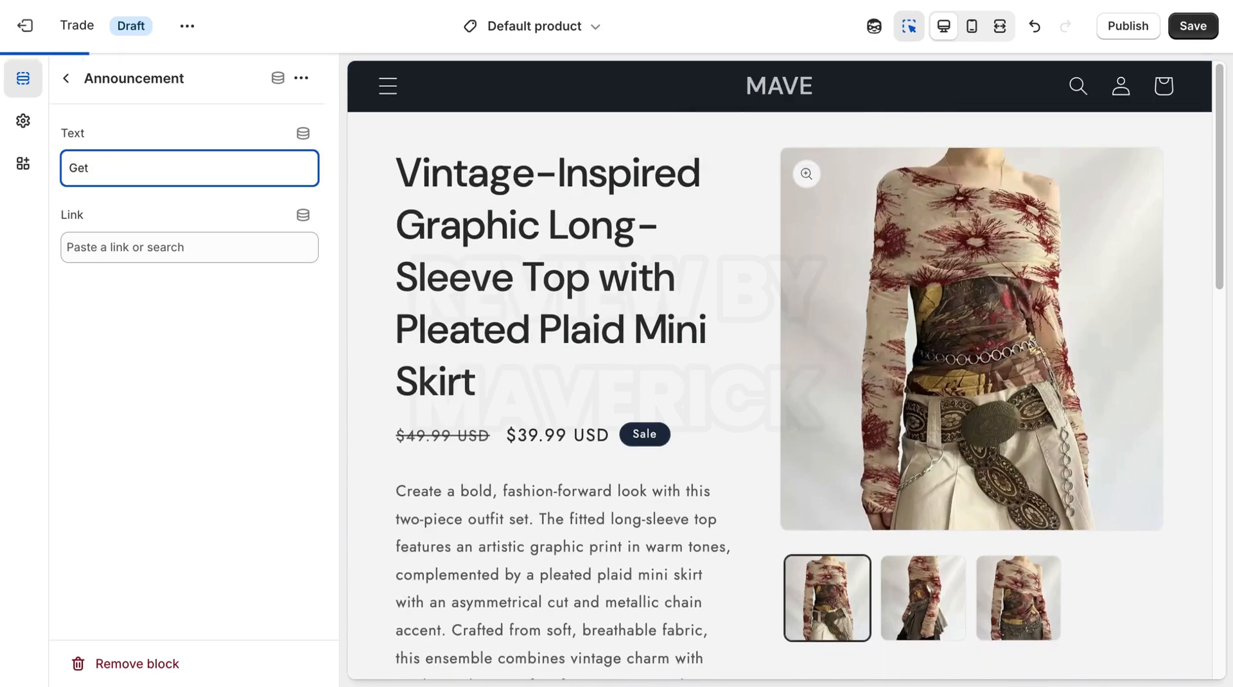
pyautogui.write('!%')
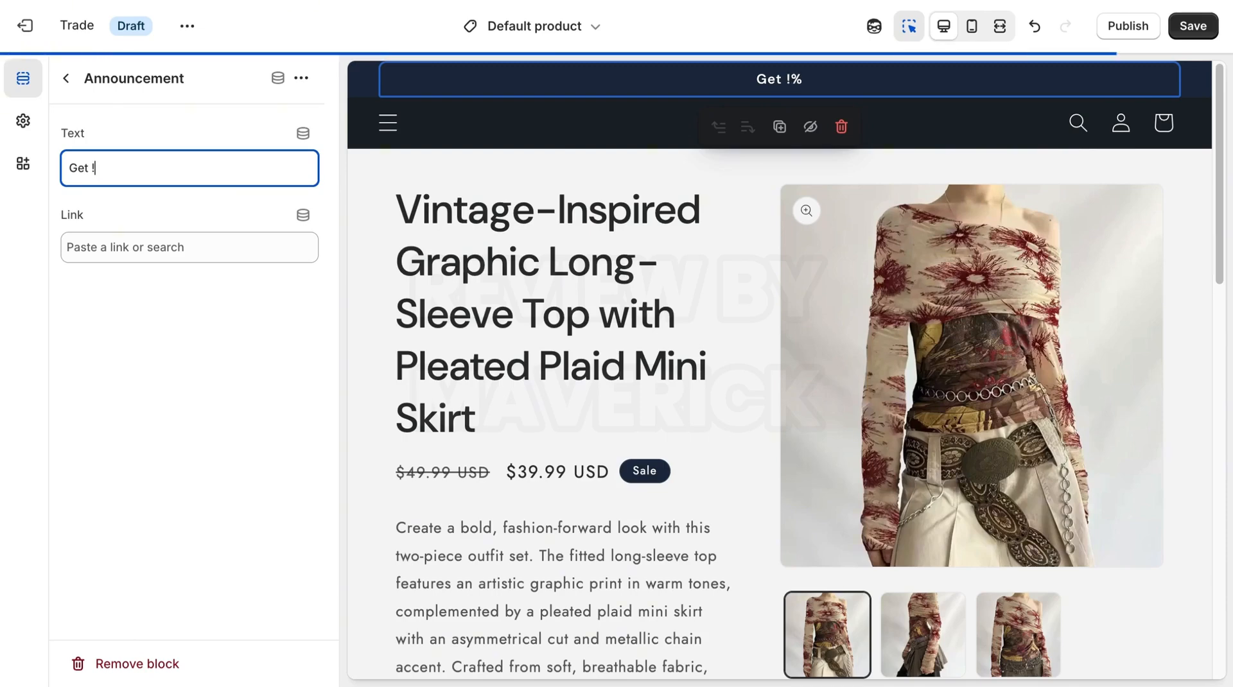
pyautogui.press('BackSpace')
pyautogui.press('BackSpace')
pyautogui.write('15')
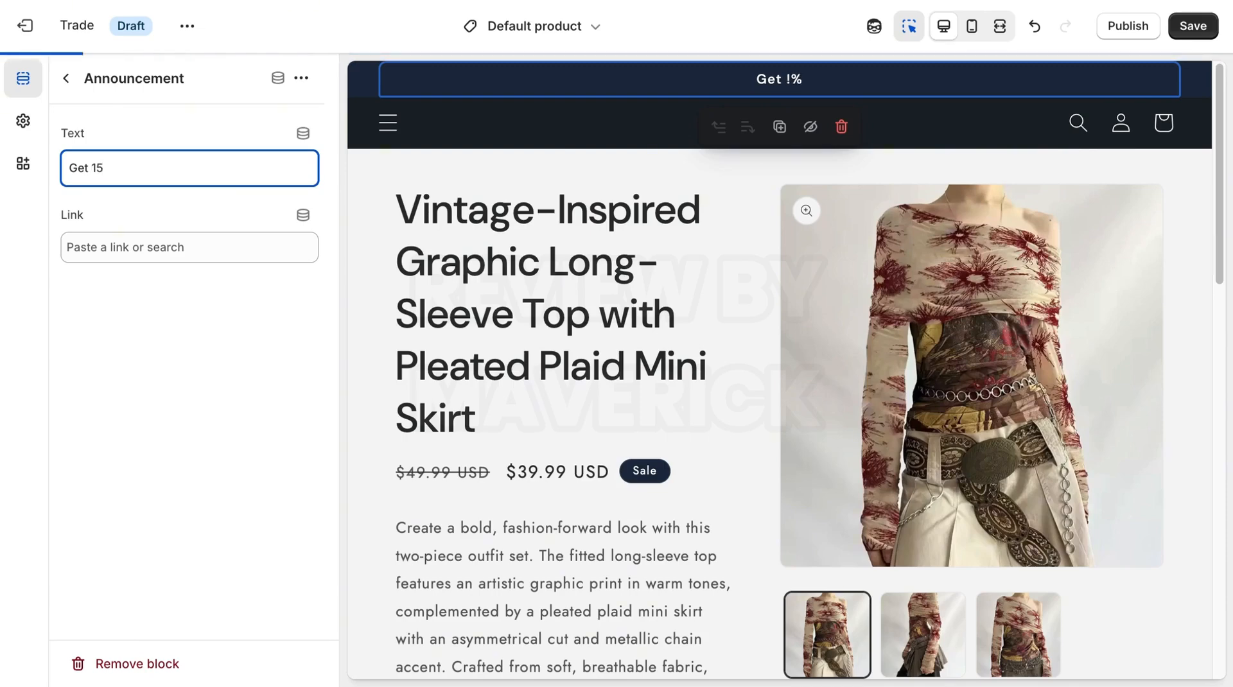
pyautogui.write('% Di')
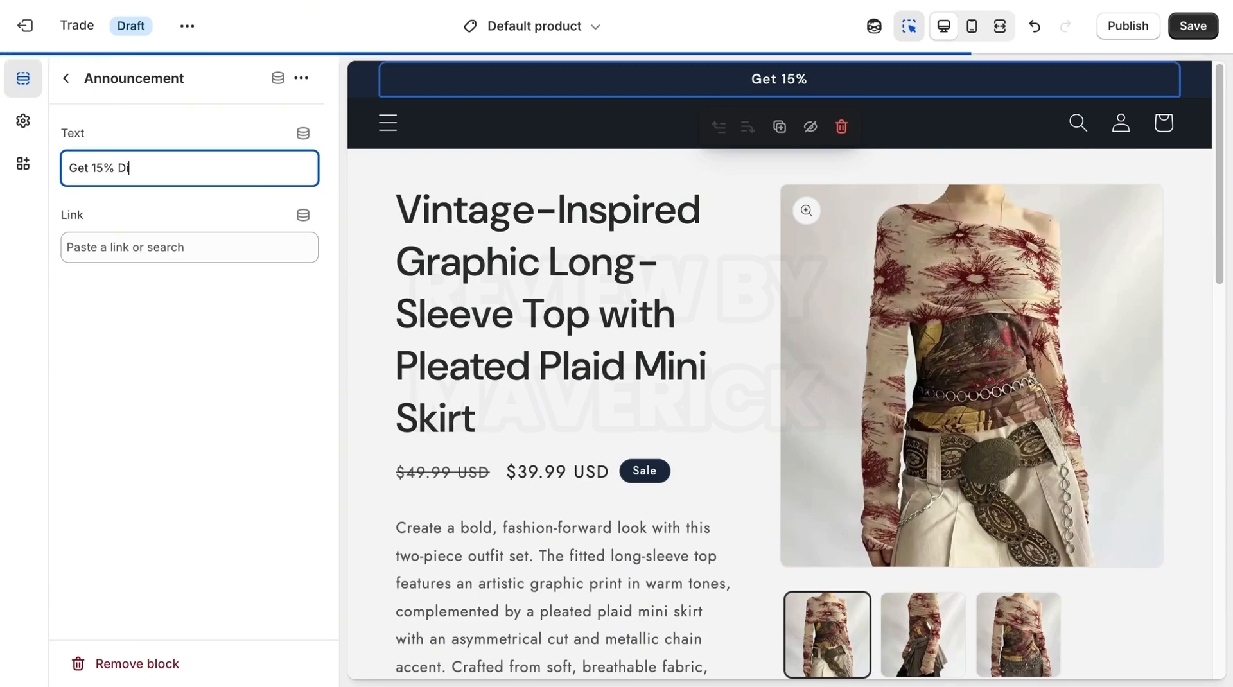
pyautogui.write('scount This Black F')
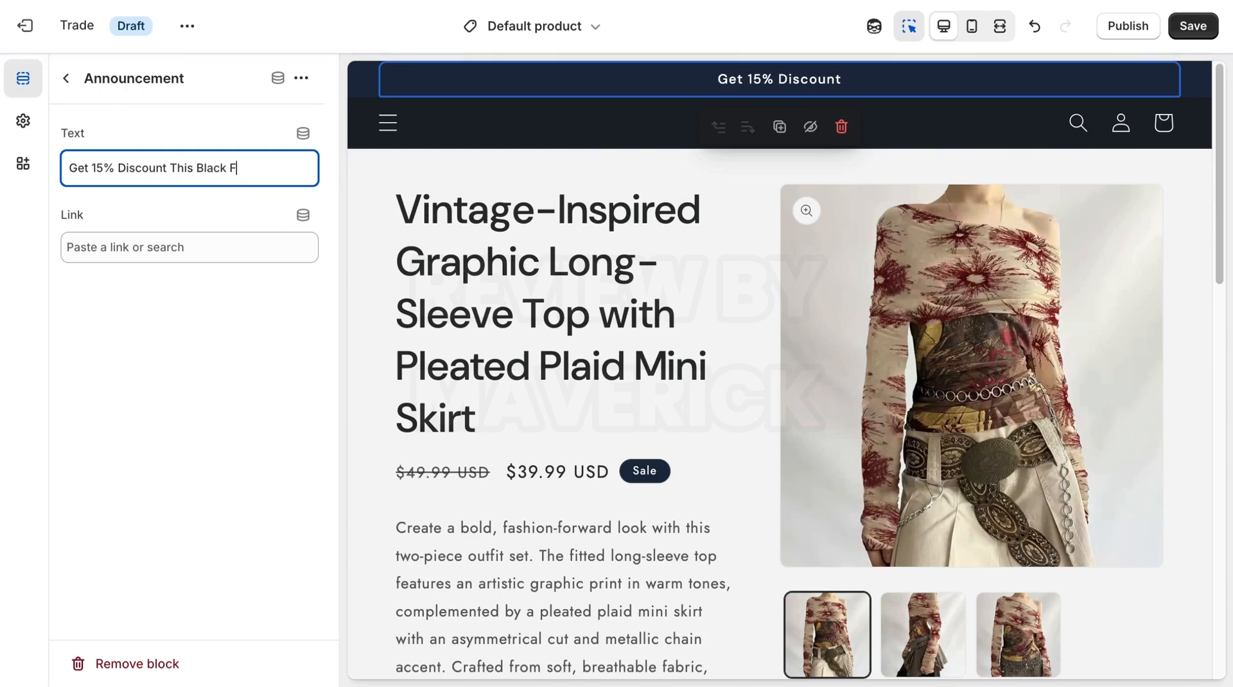
pyautogui.write('riday')
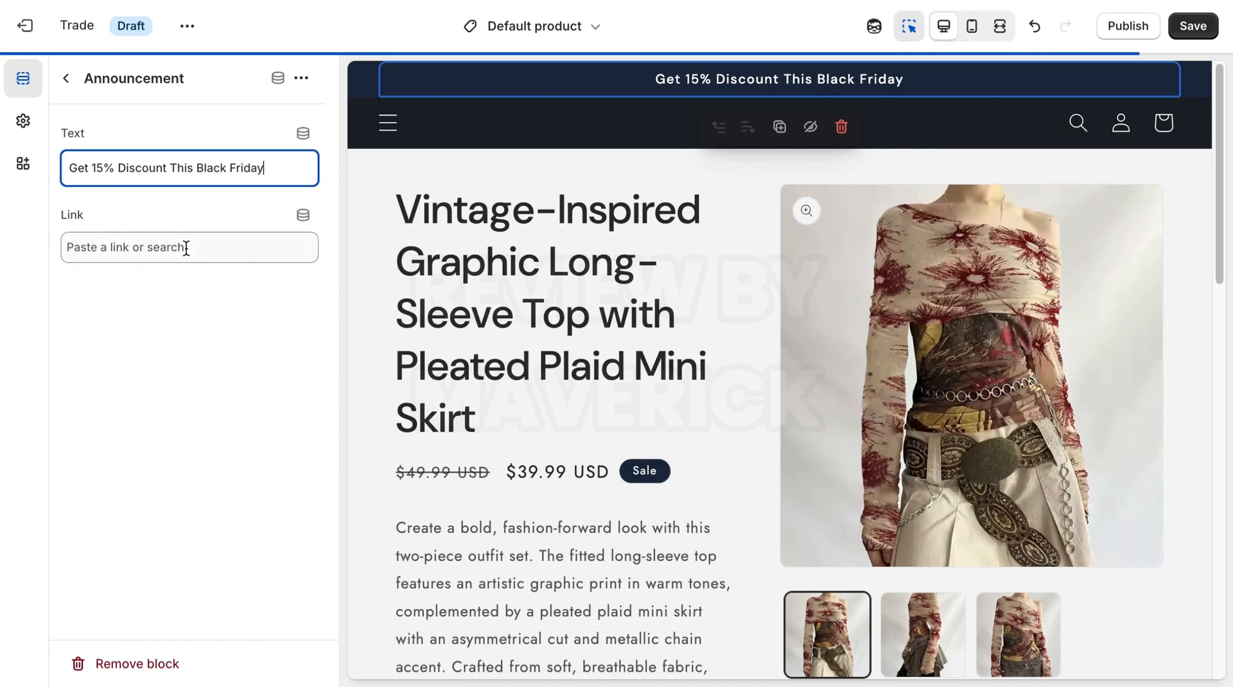
# Link the announcement to All products.
pyautogui.click(185, 248)
pyautogui.click(168, 315)
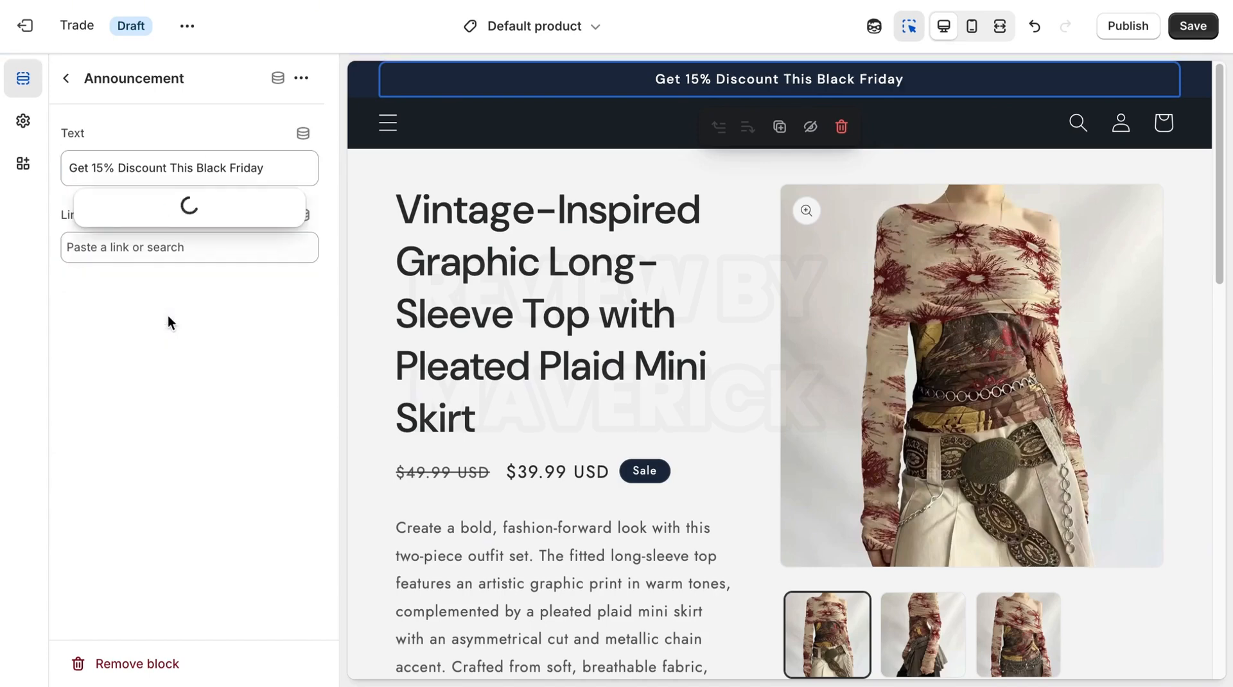
pyautogui.click(156, 327)
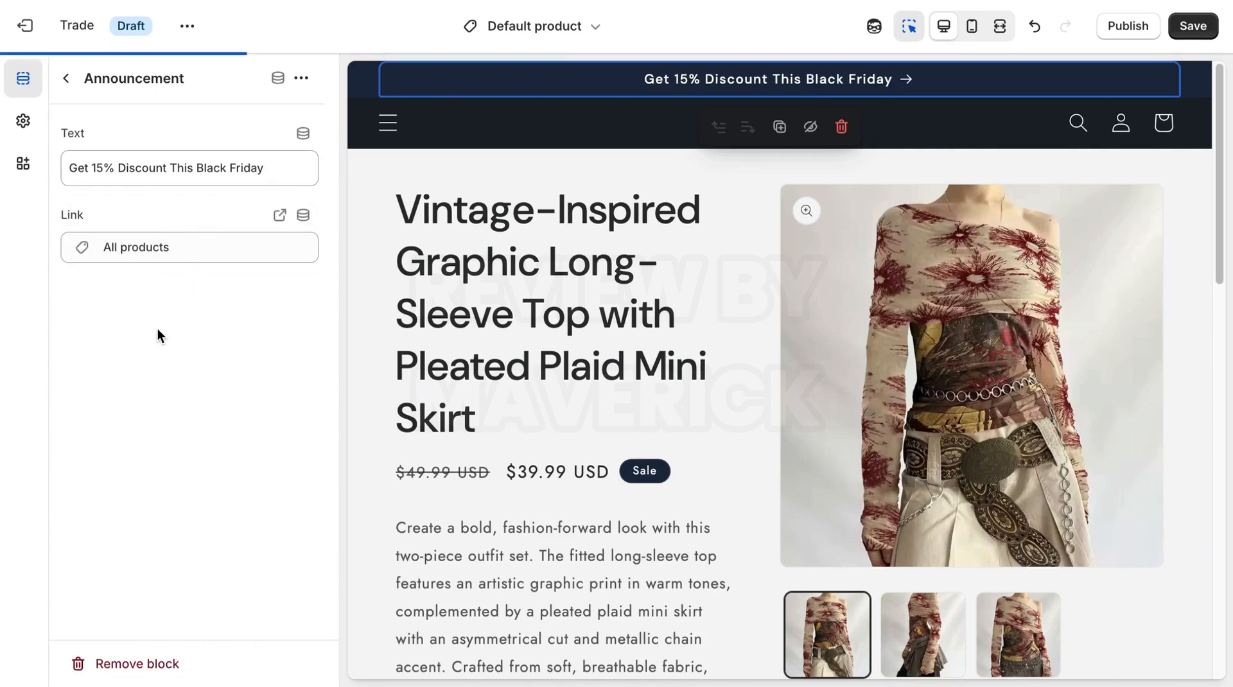
pyautogui.click(66, 79)
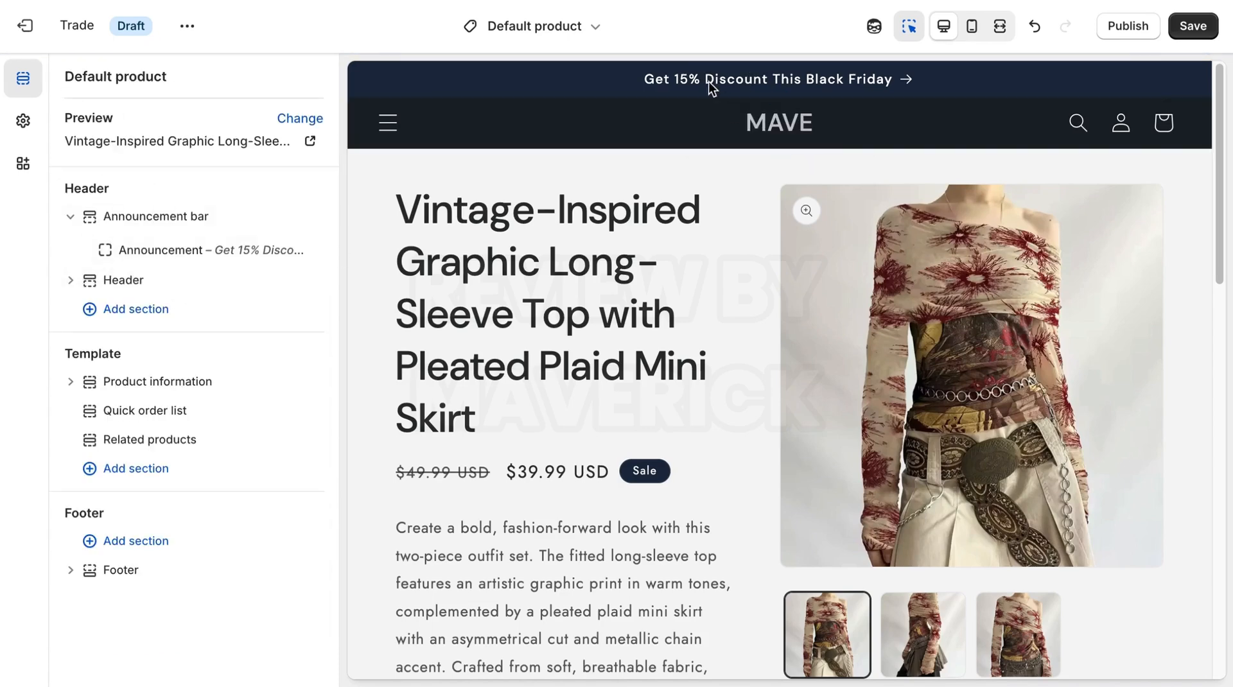
pyautogui.click(225, 266)
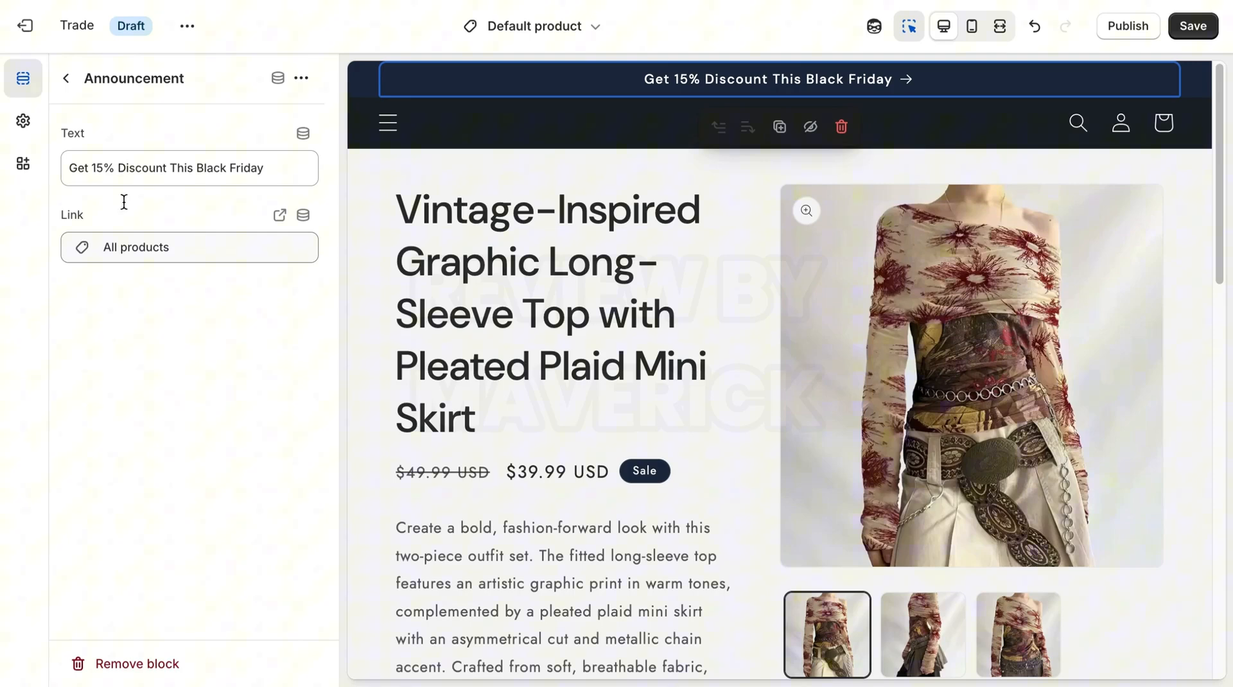
pyautogui.click(65, 79)
pyautogui.click(169, 249)
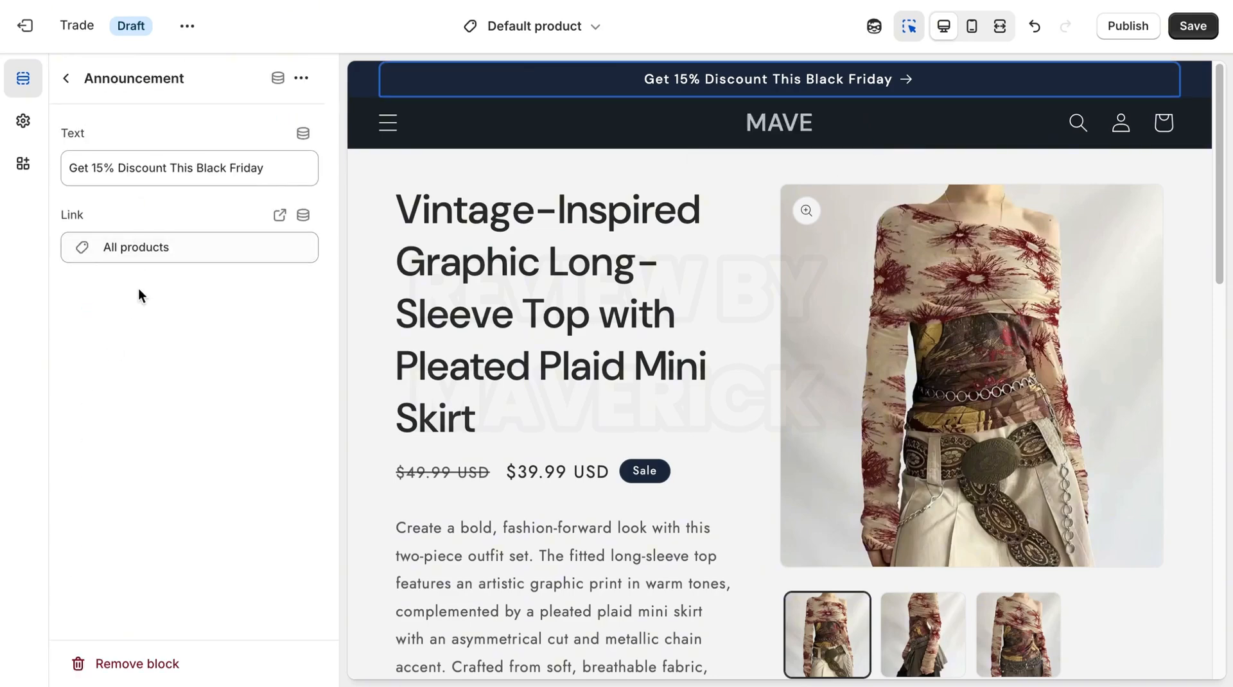
# Open the Header section's settings, try the Left mobile logo position, and restore it to Center.
pyautogui.click(66, 78)
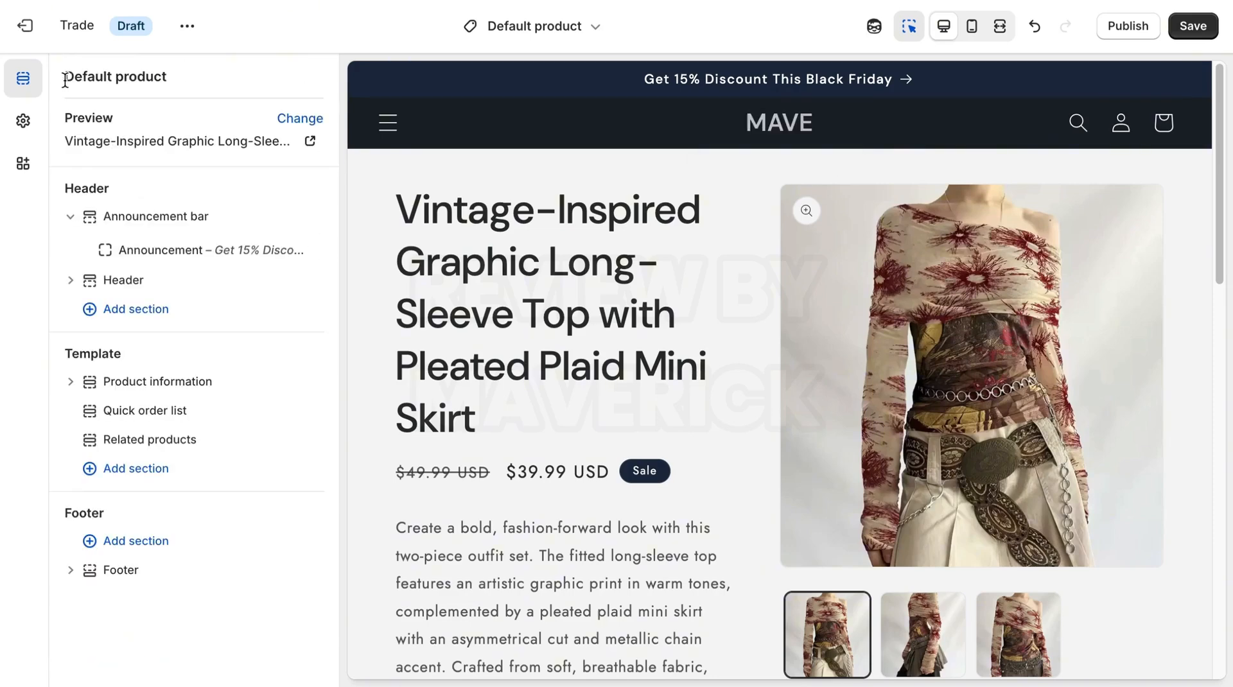
pyautogui.click(144, 280)
pyautogui.click(276, 132)
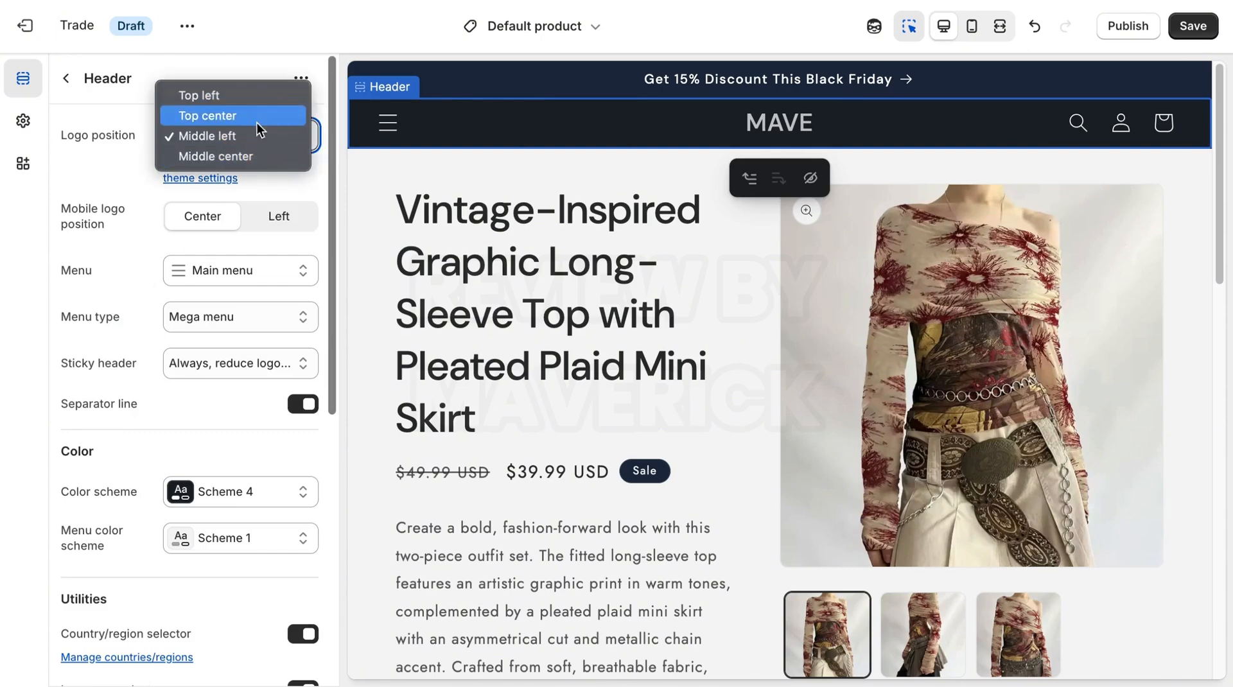
pyautogui.click(126, 158)
pyautogui.click(291, 220)
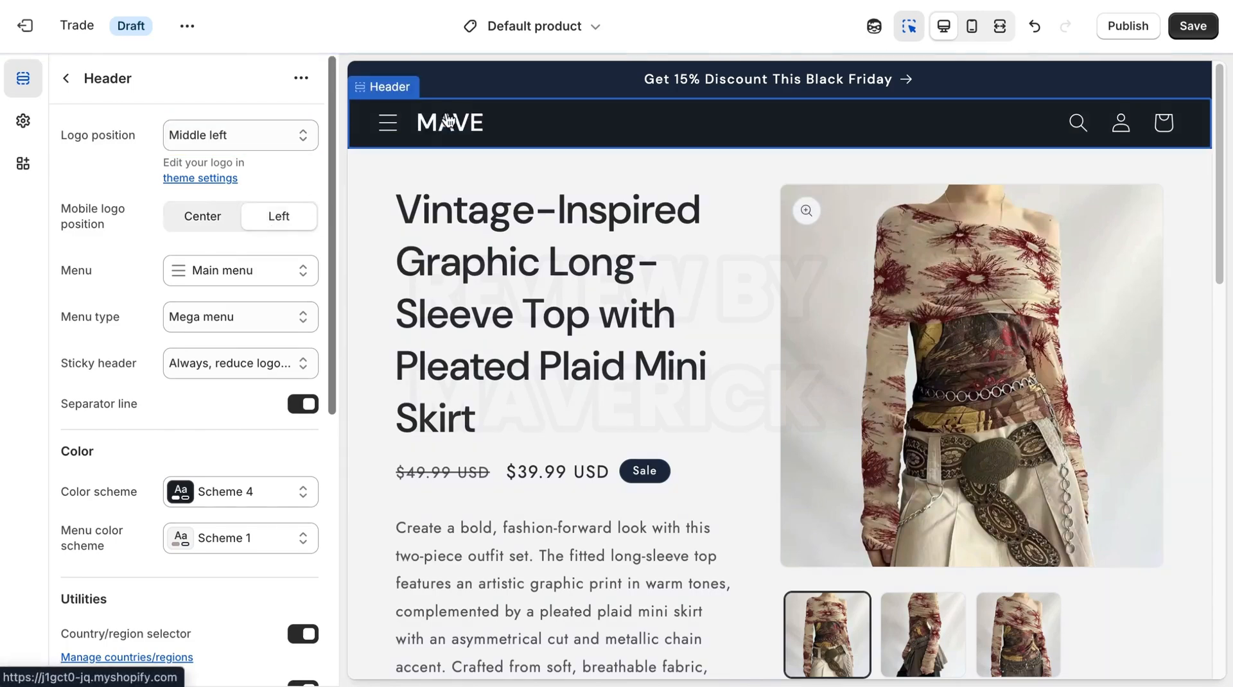
pyautogui.click(204, 219)
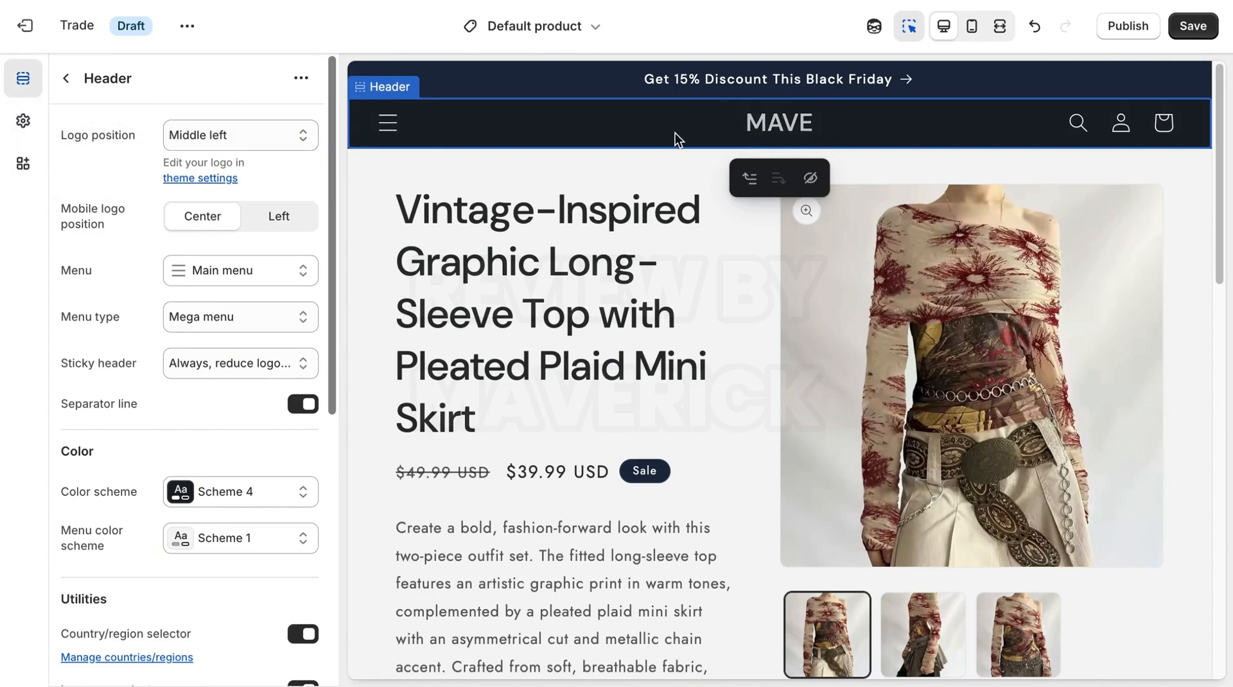
# Open the theme's logo settings and assign the black MAVE Fashion image from the file library as the logo.
pyautogui.click(24, 121)
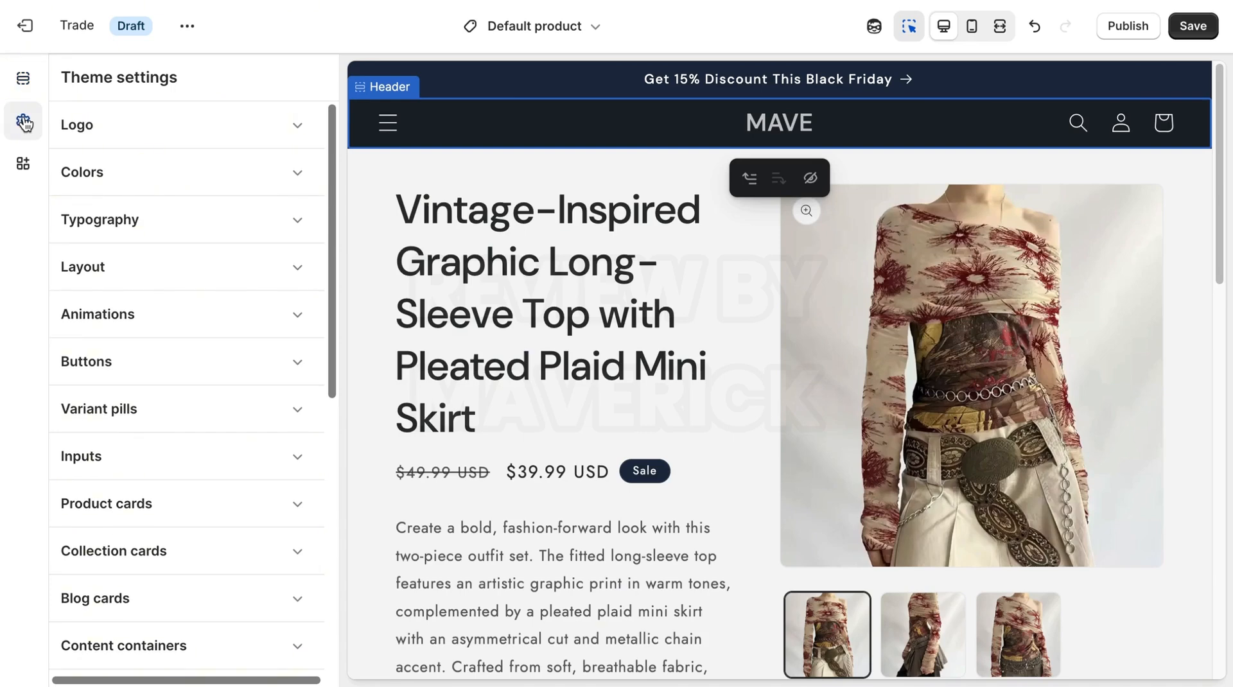
pyautogui.click(119, 136)
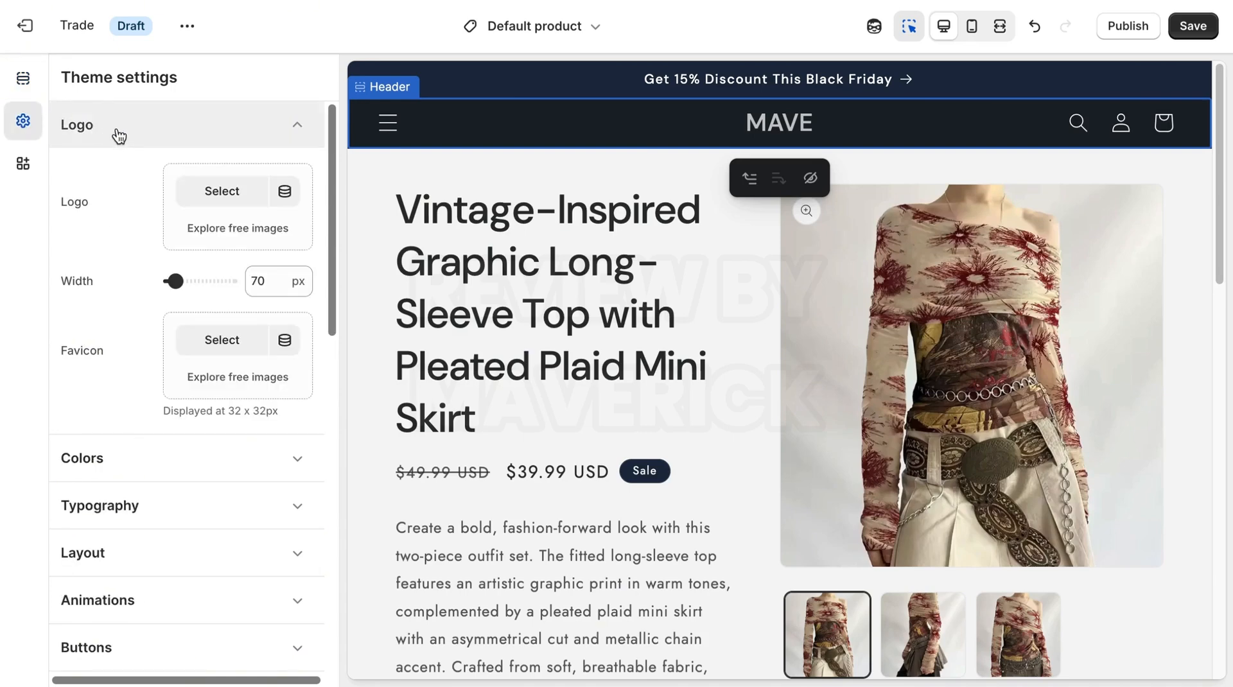
pyautogui.click(220, 192)
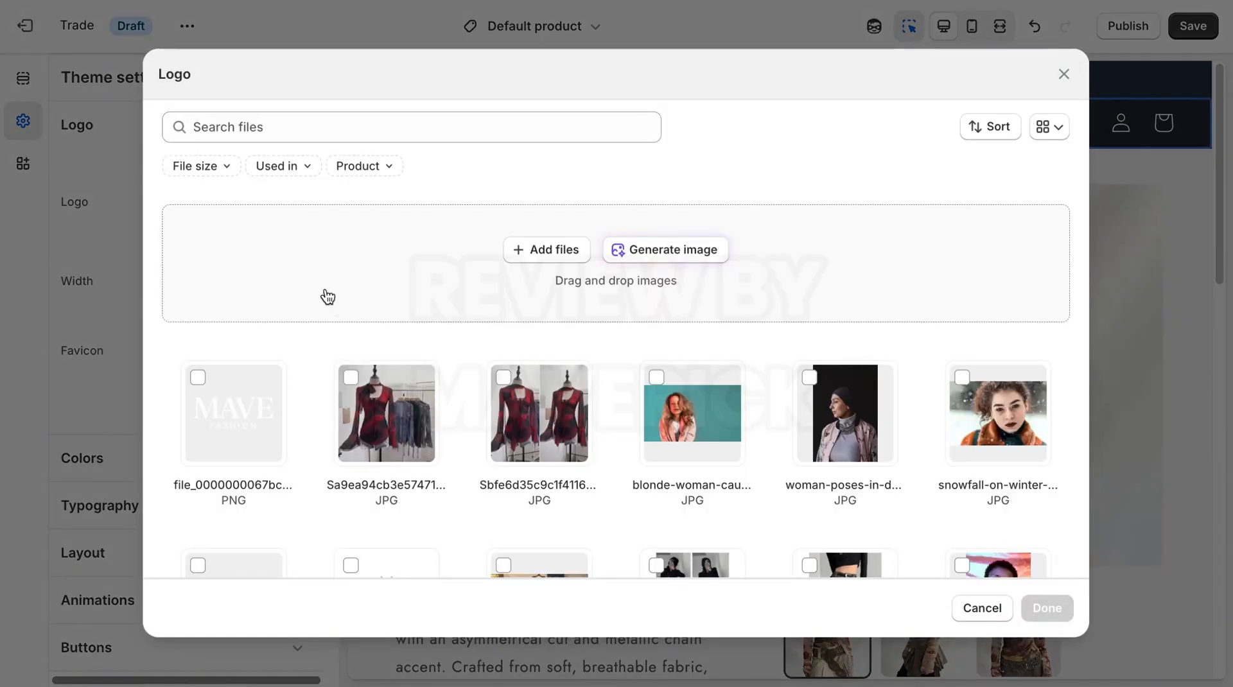
pyautogui.click(357, 561)
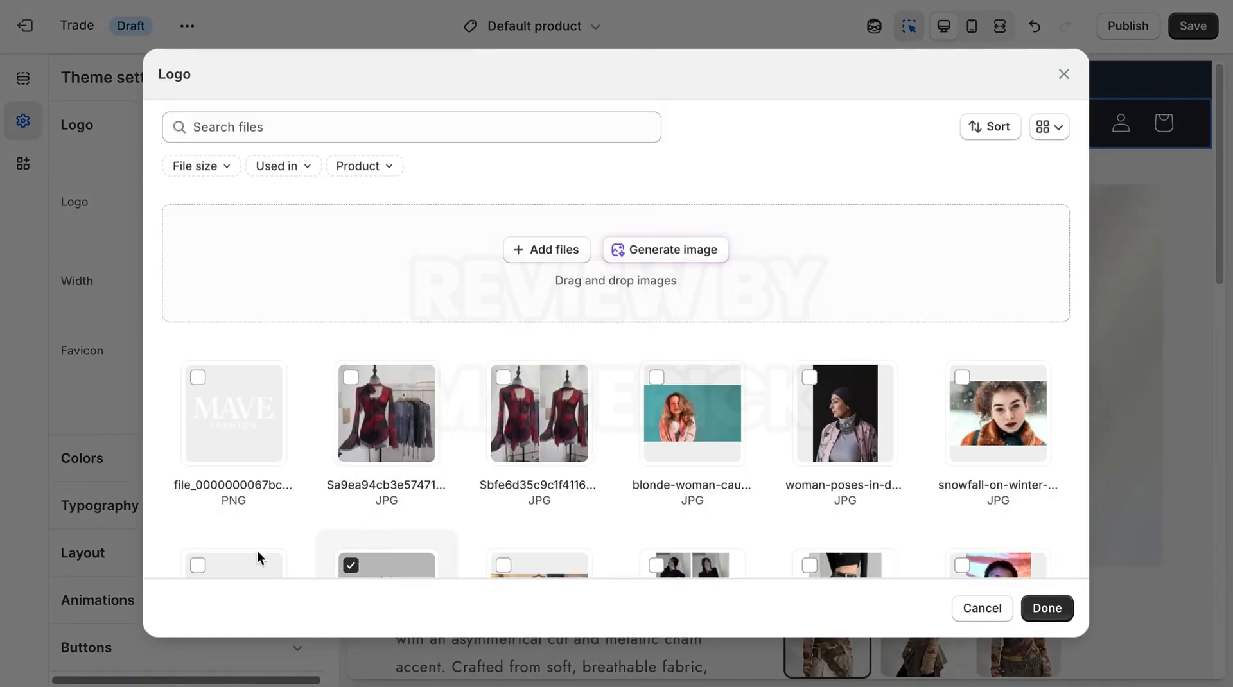
pyautogui.click(199, 565)
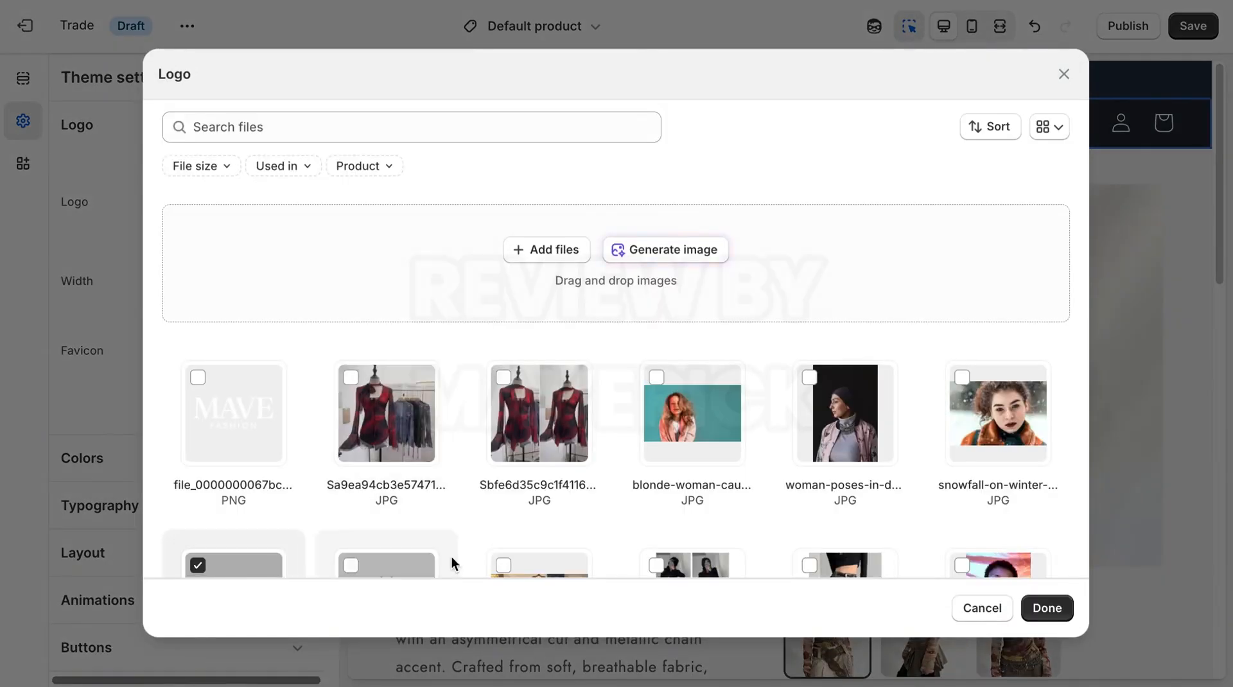
pyautogui.click(1048, 603)
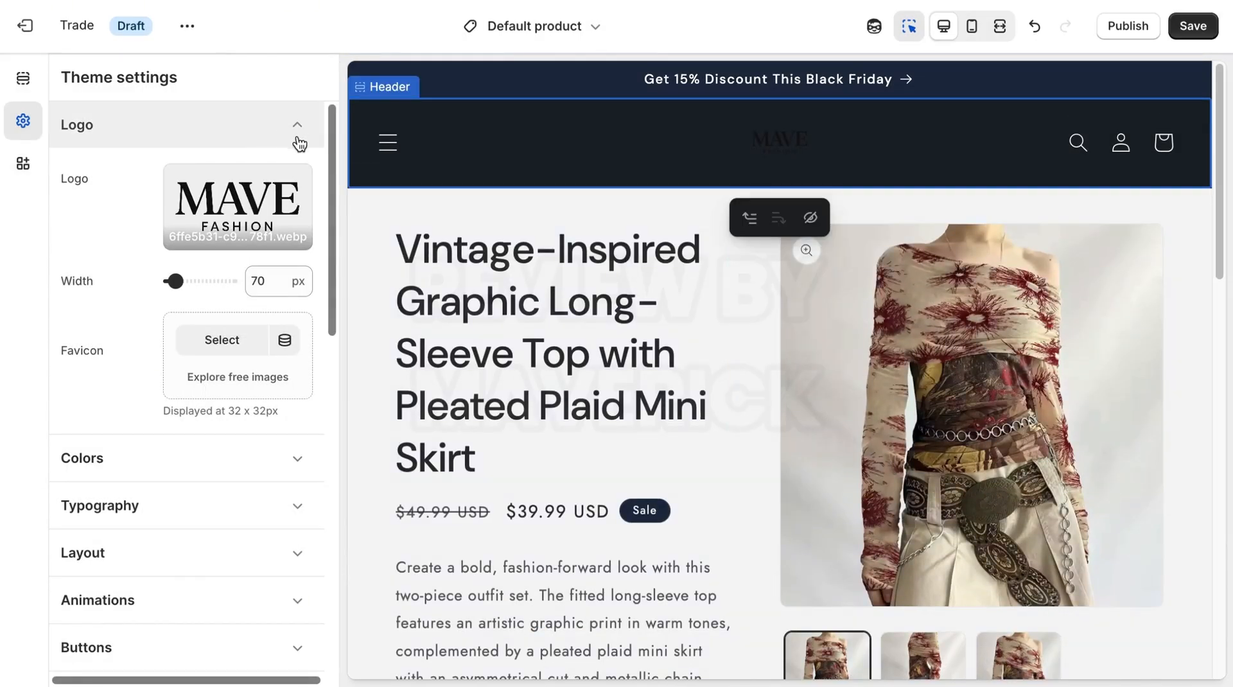
# Replace the theme logo with the white MAVE Fashion PNG from the file library.
pyautogui.click(297, 176)
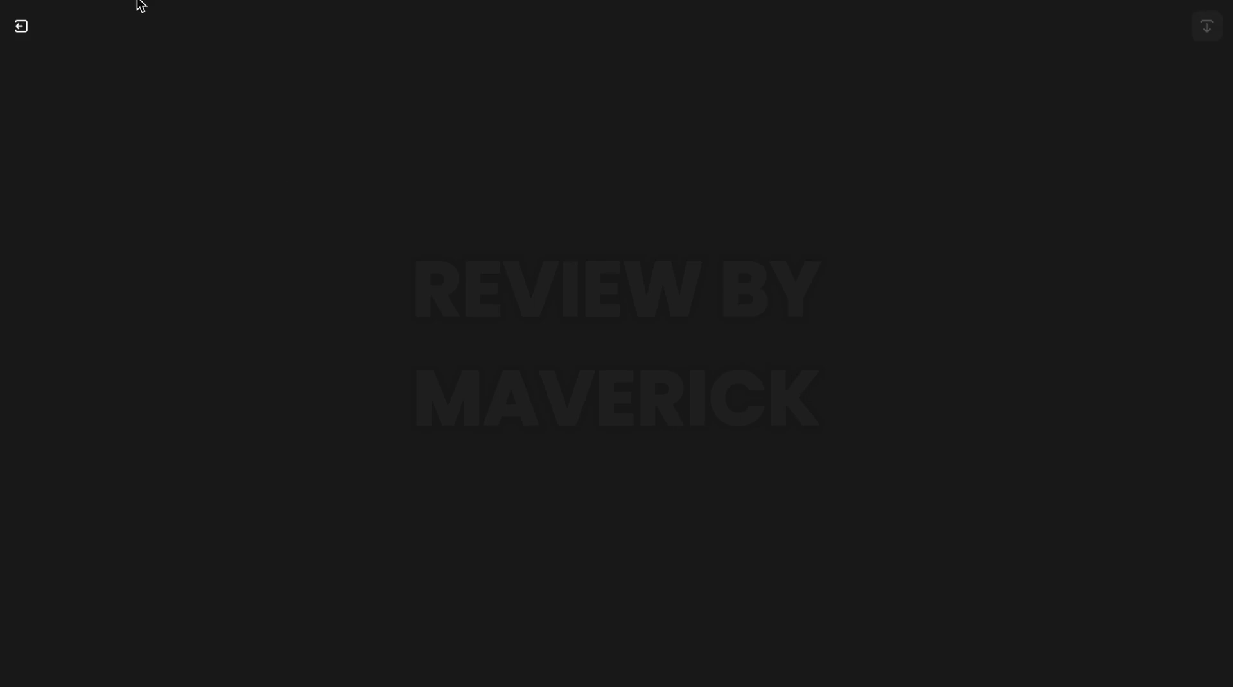
pyautogui.click(23, 28)
pyautogui.click(252, 209)
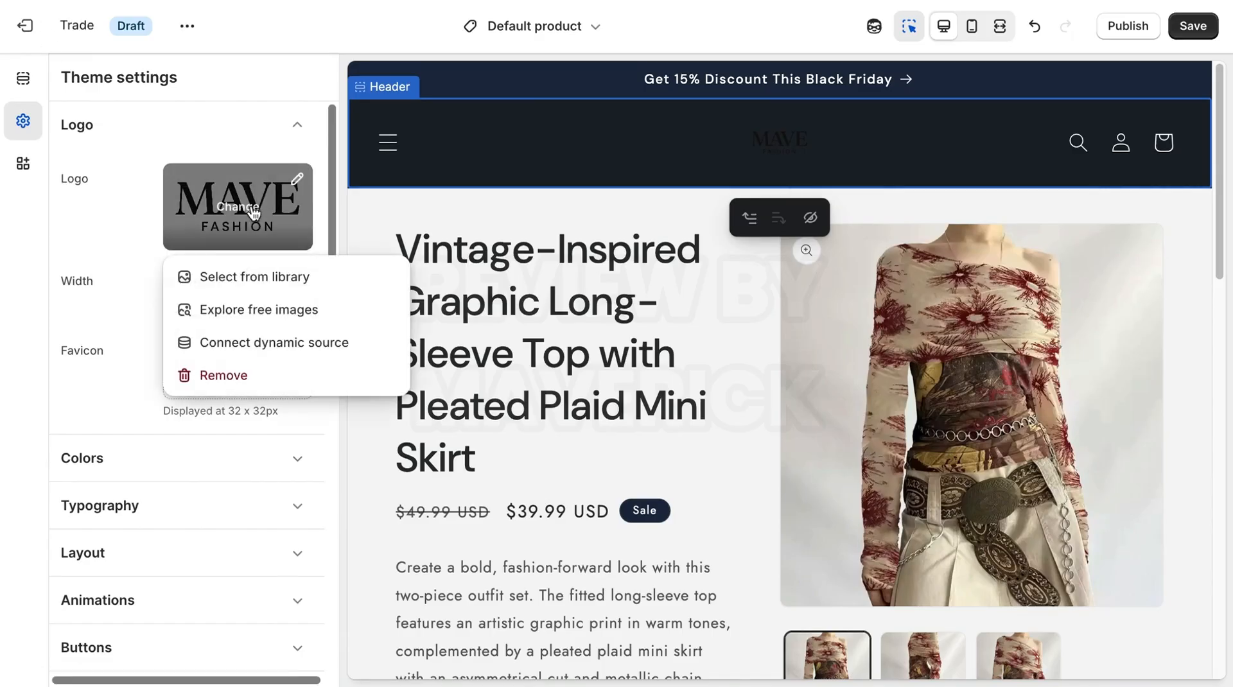
pyautogui.click(242, 275)
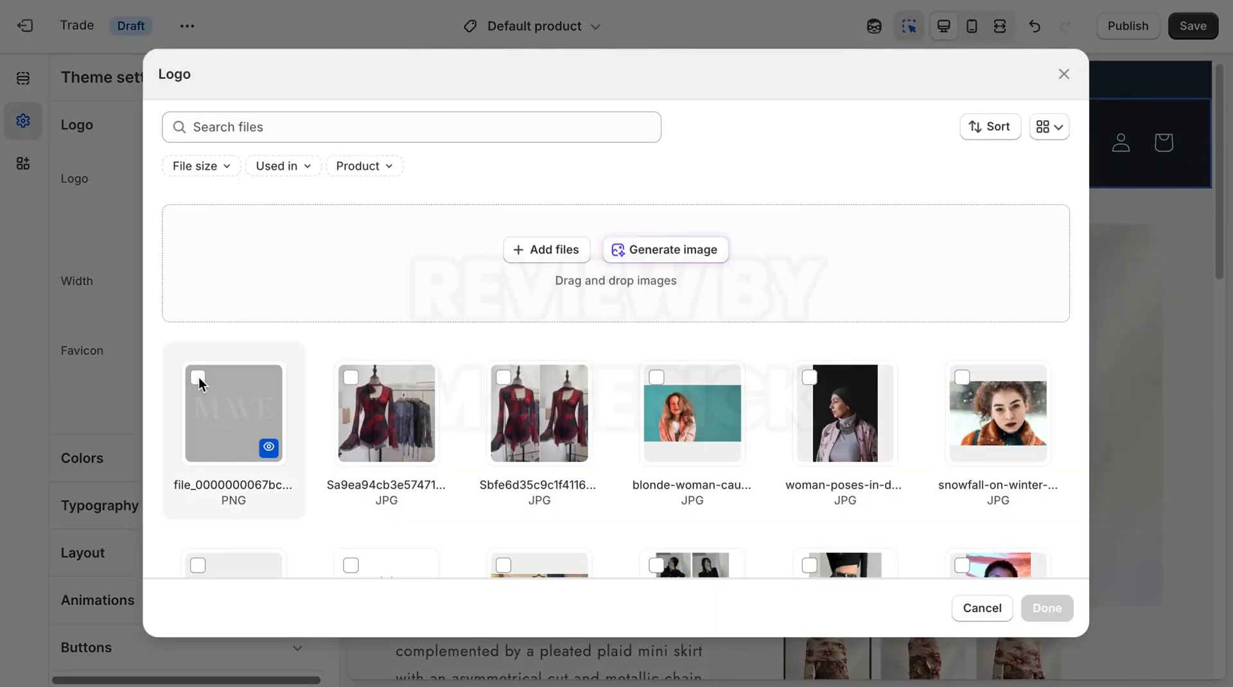
pyautogui.click(198, 377)
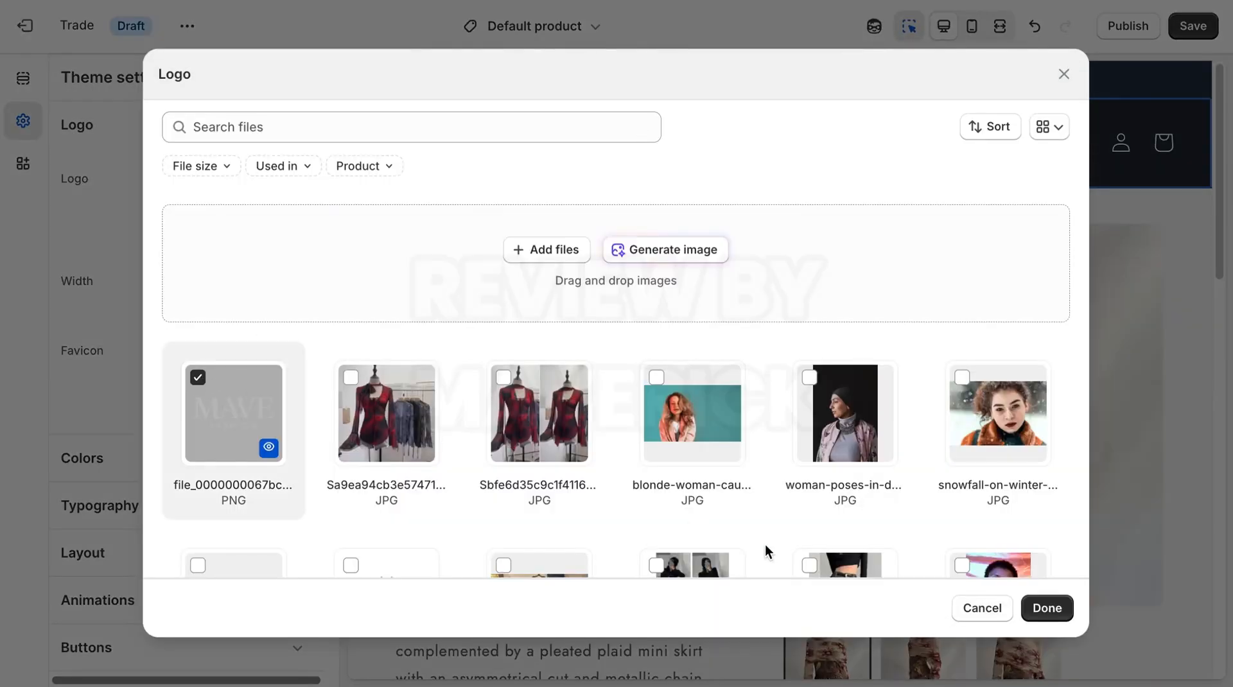
pyautogui.click(1045, 609)
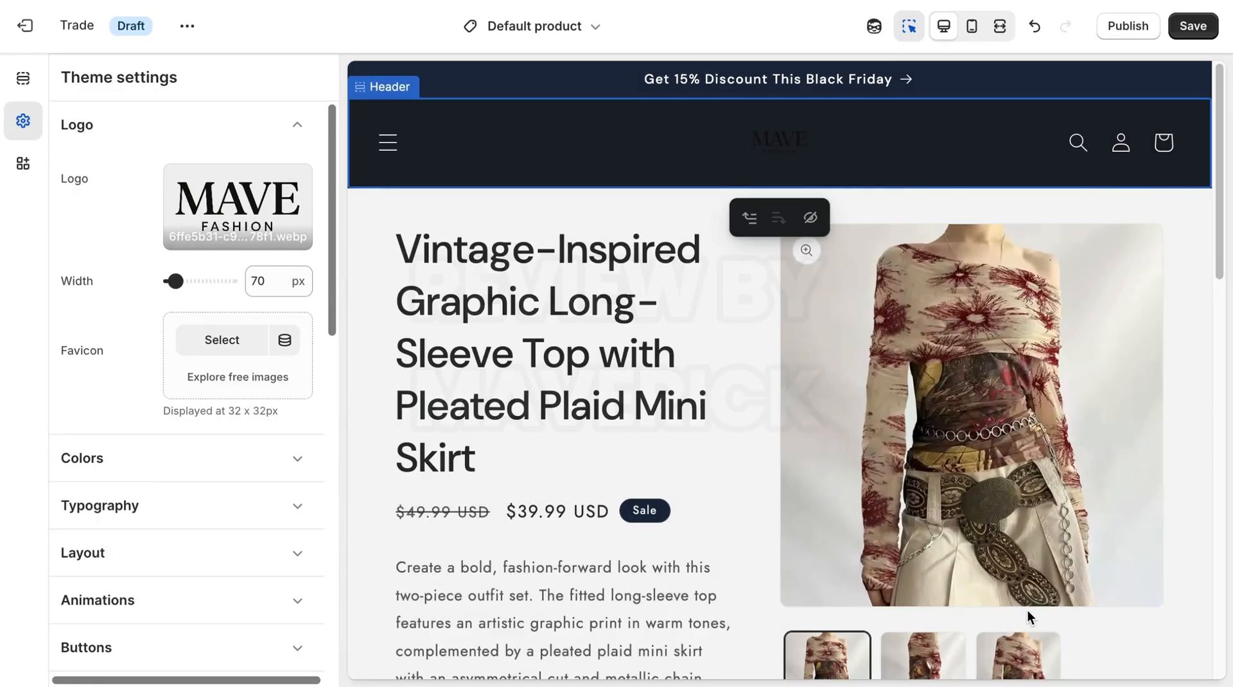
# Switch to Canva, search the templates for "logo", and browse the available logo designs.
pyautogui.click(845, 90)
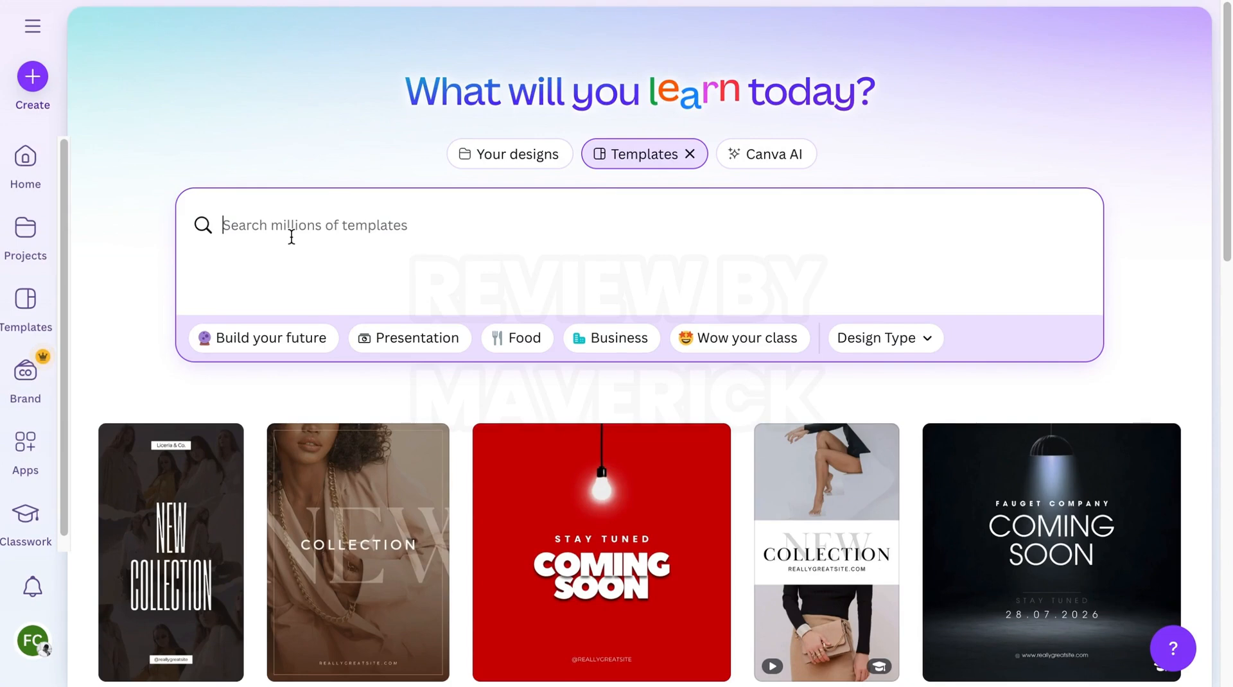
pyautogui.write('logo')
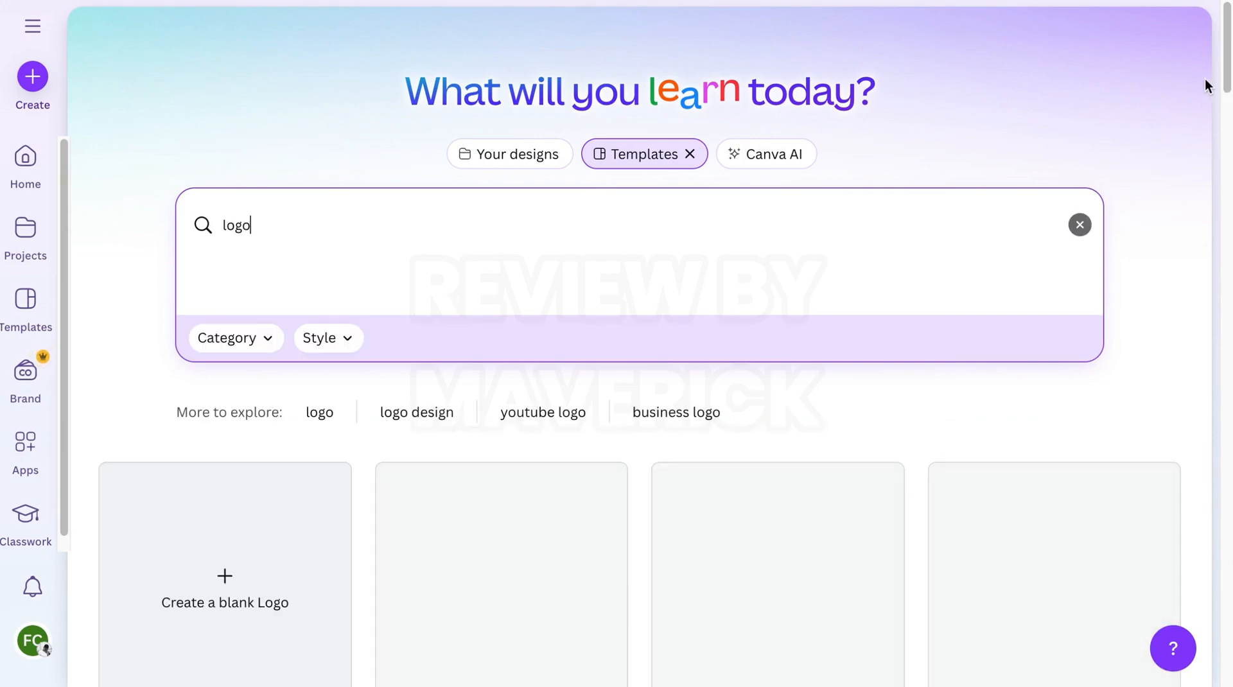
pyautogui.scroll(-10, 1222, 87)
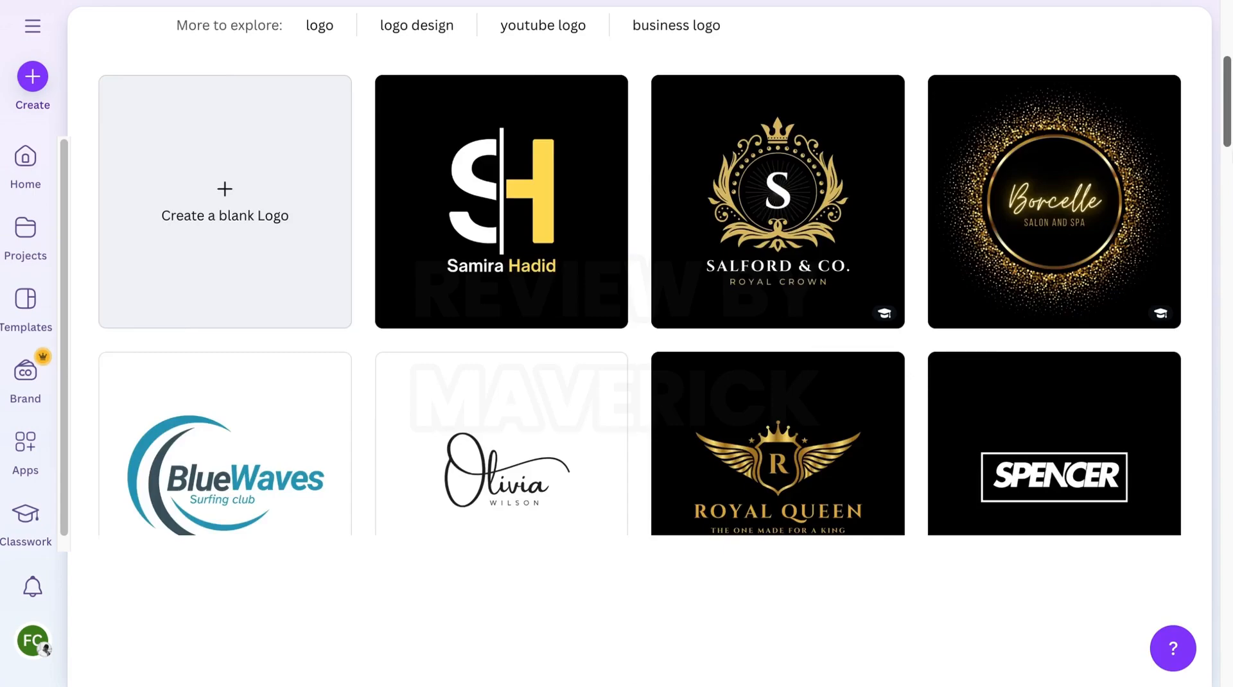
pyautogui.scroll(-20, 1016, 263)
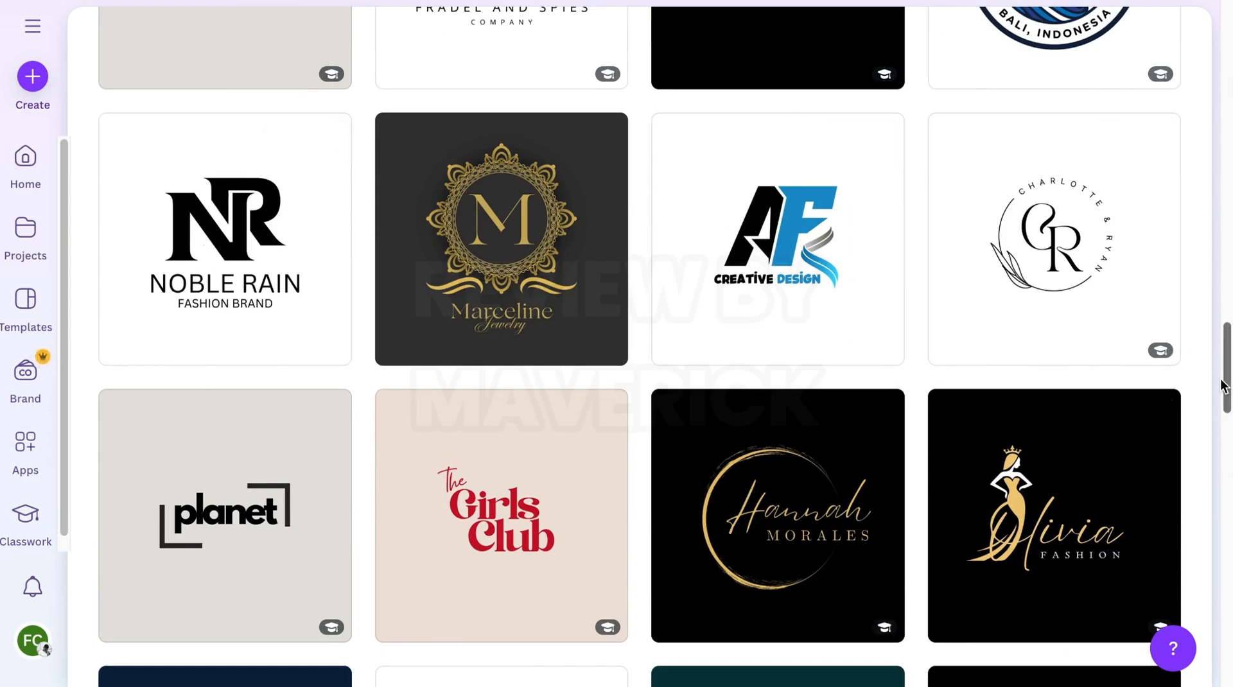
pyautogui.moveTo(1225, 386); pyautogui.dragTo(1220, 477)
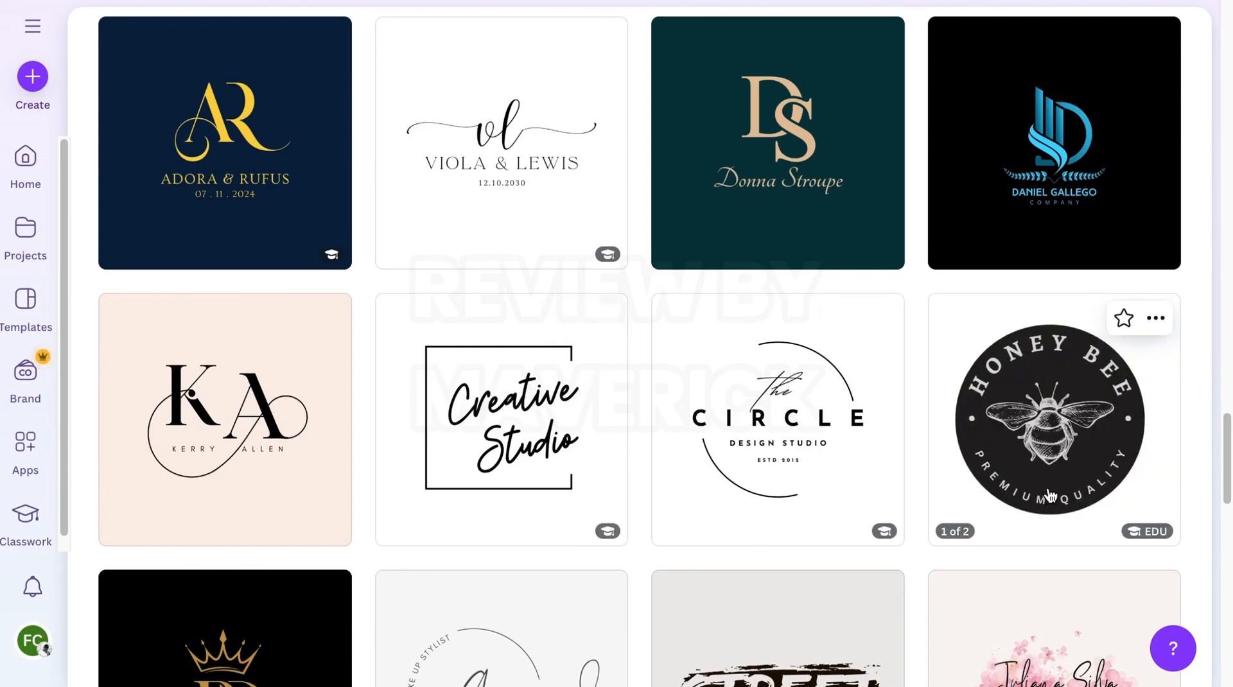
pyautogui.moveTo(1223, 493); pyautogui.dragTo(1225, 577)
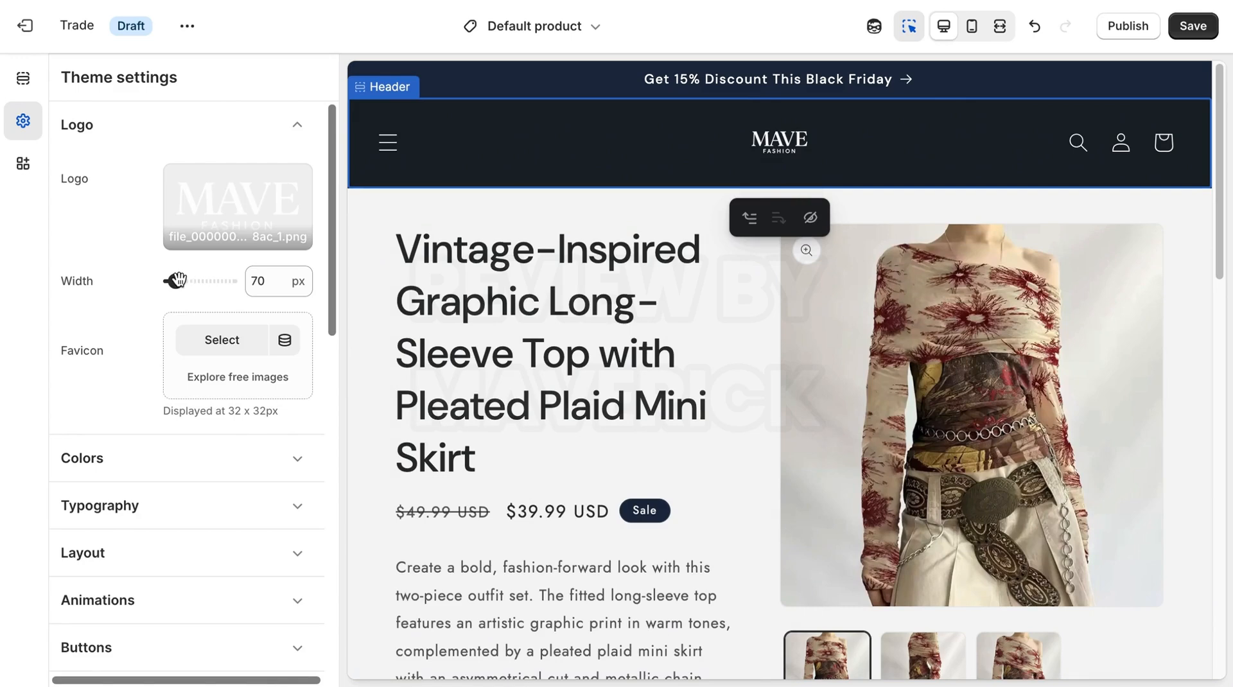
# Back in the Shopify theme editor, set the logo width to 120 px and use the black woven-pattern image as the favicon.
pyautogui.moveTo(174, 281)
pyautogui.mouseDown()
pyautogui.moveTo(222, 294)
pyautogui.moveTo(184, 282)
pyautogui.mouseUp()
pyautogui.click(199, 282)
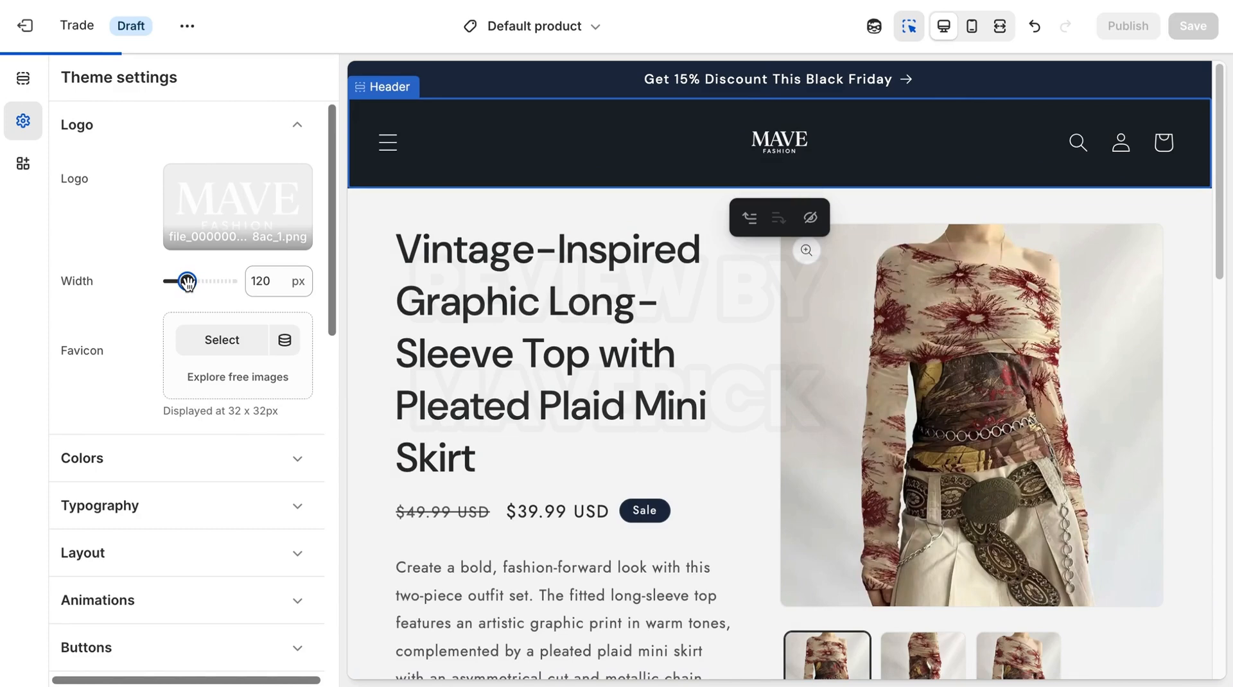
pyautogui.click(212, 337)
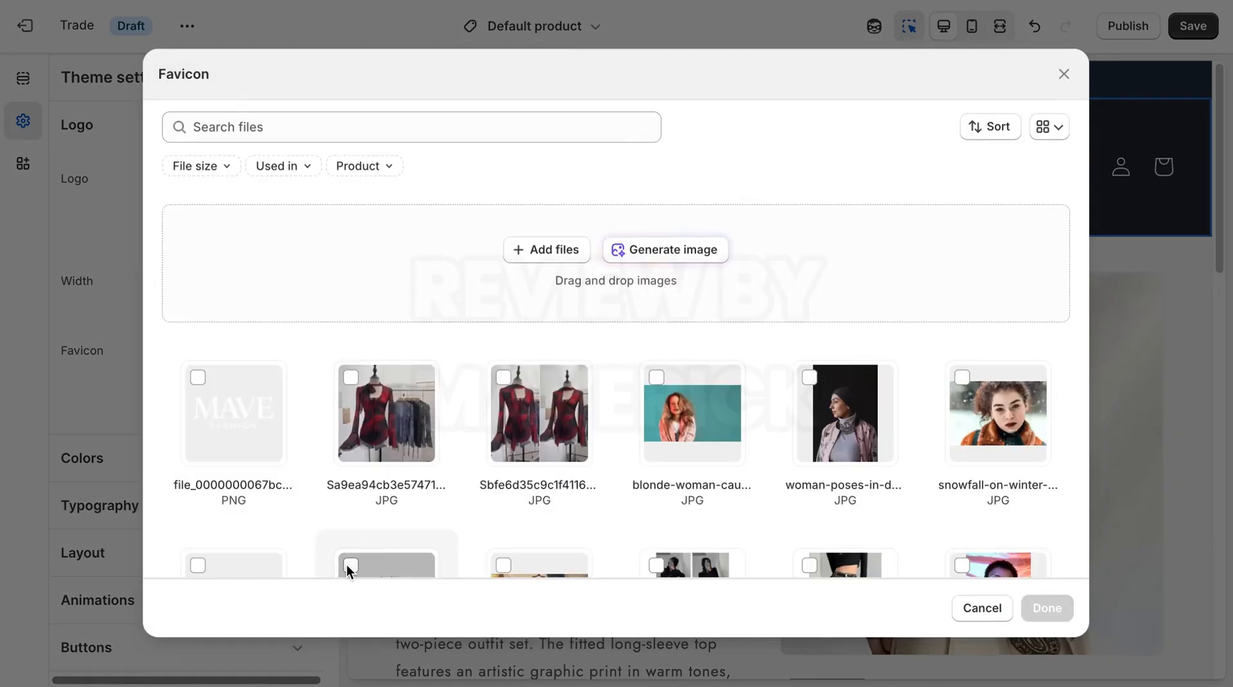
pyautogui.click(350, 565)
pyautogui.click(1040, 608)
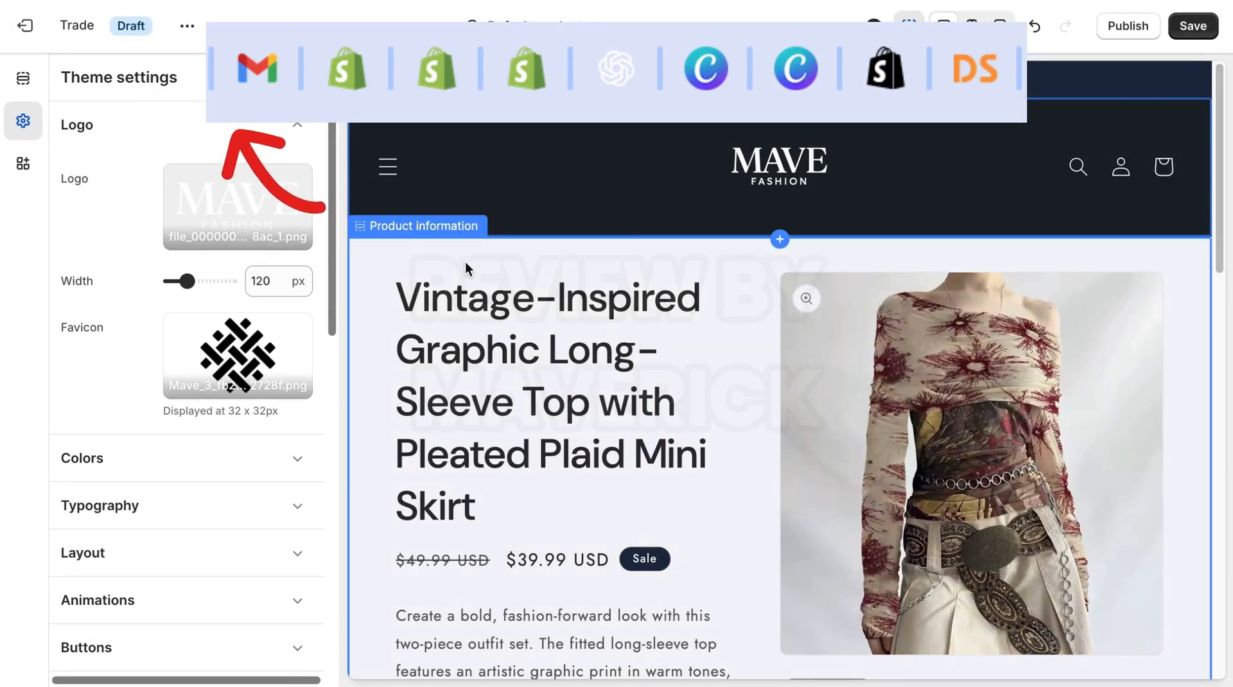
# Return to the Header section's settings and change its color scheme to Scheme 5.
pyautogui.click(23, 78)
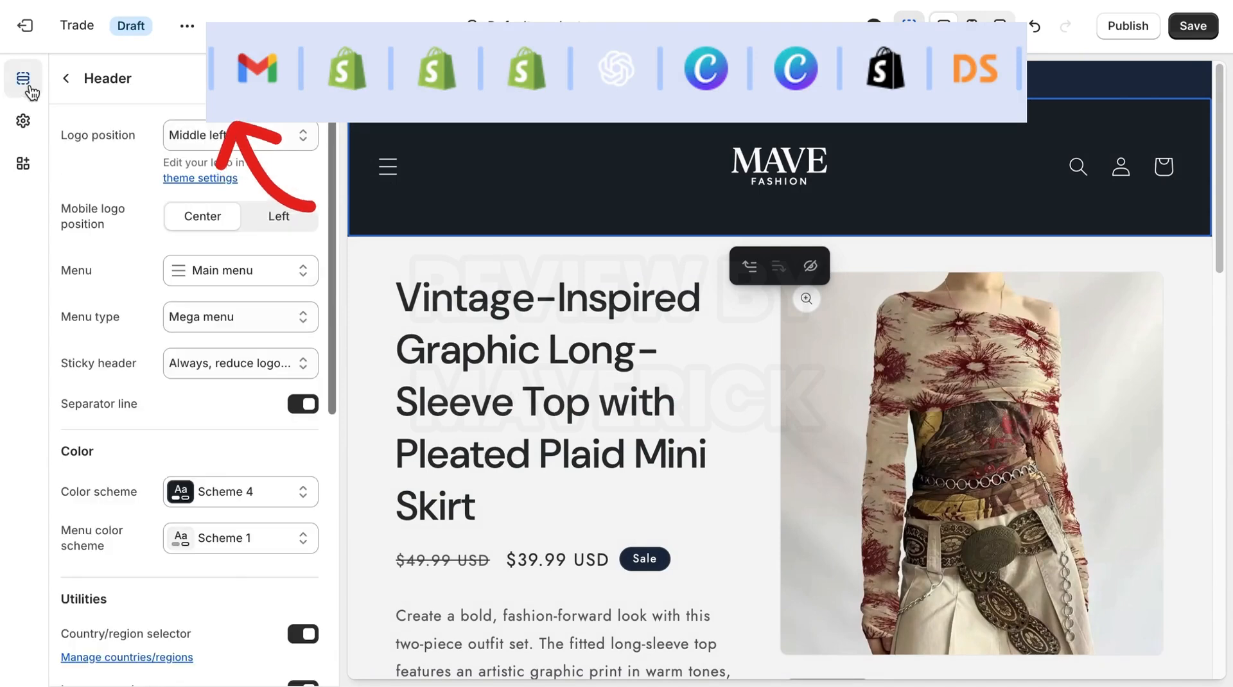
pyautogui.click(226, 492)
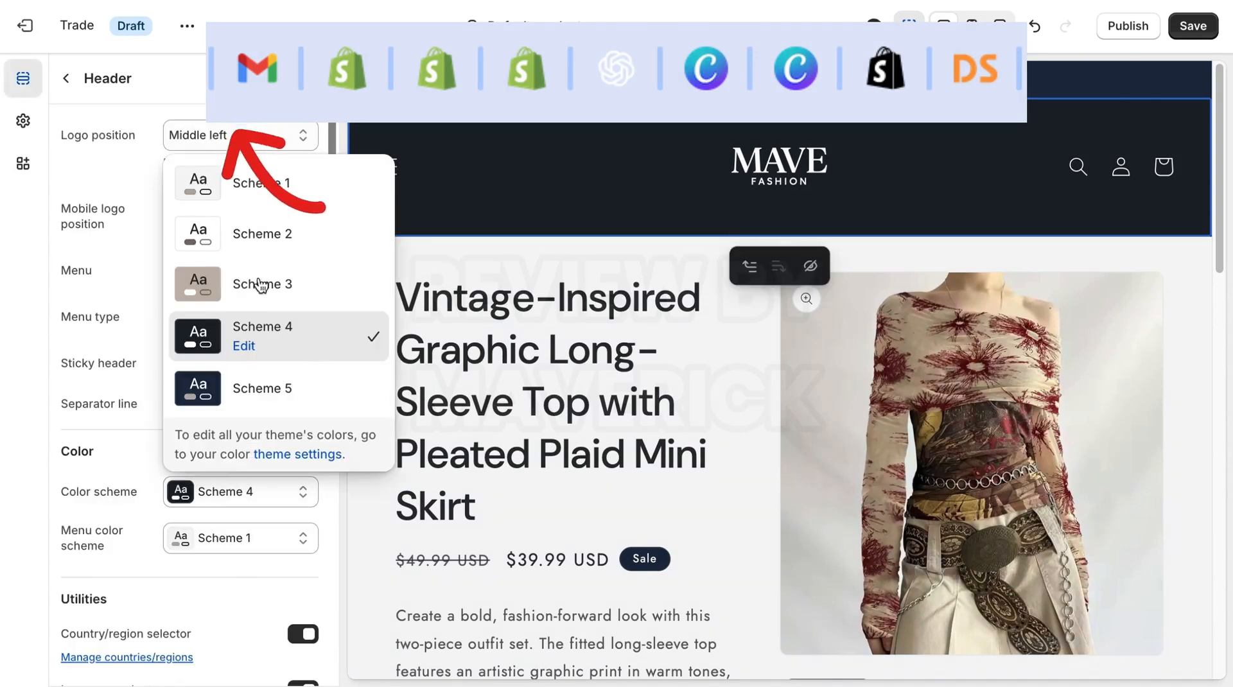
pyautogui.click(249, 380)
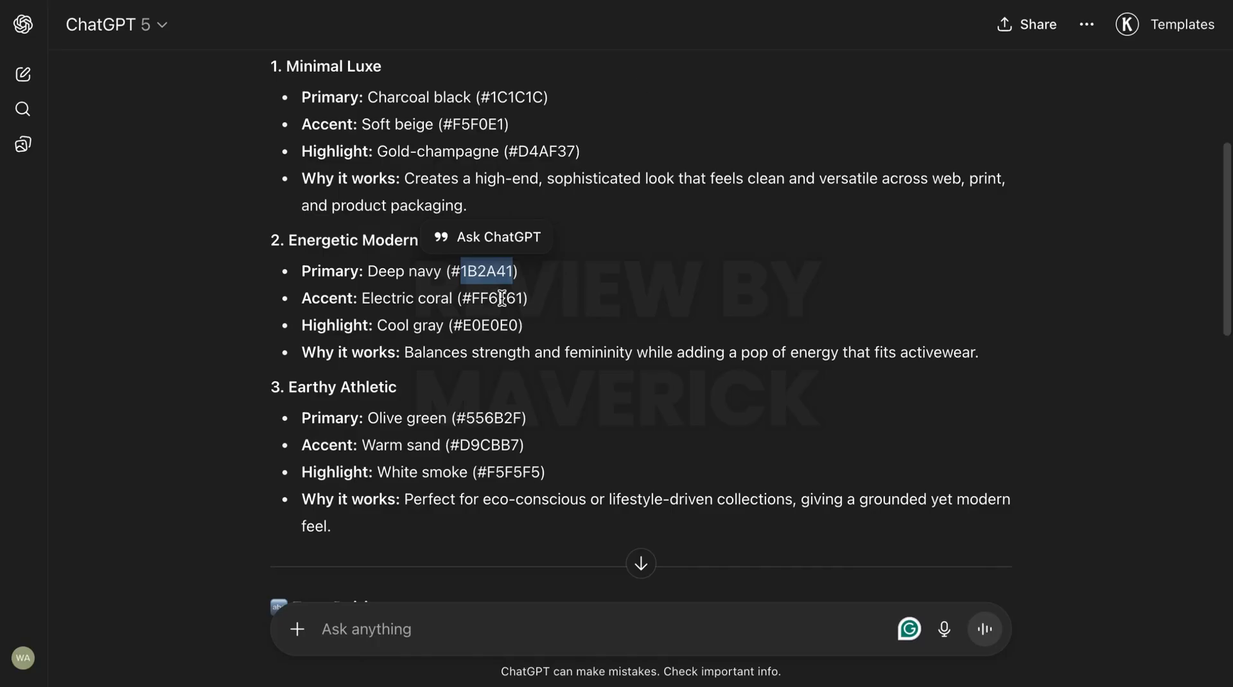
# Switch to ChatGPT and copy the Electric coral accent's hex code from the Energetic Modern palette.
pyautogui.moveTo(522, 297); pyautogui.dragTo(472, 299)
pyautogui.rightClick(491, 301)
pyautogui.click(533, 339)
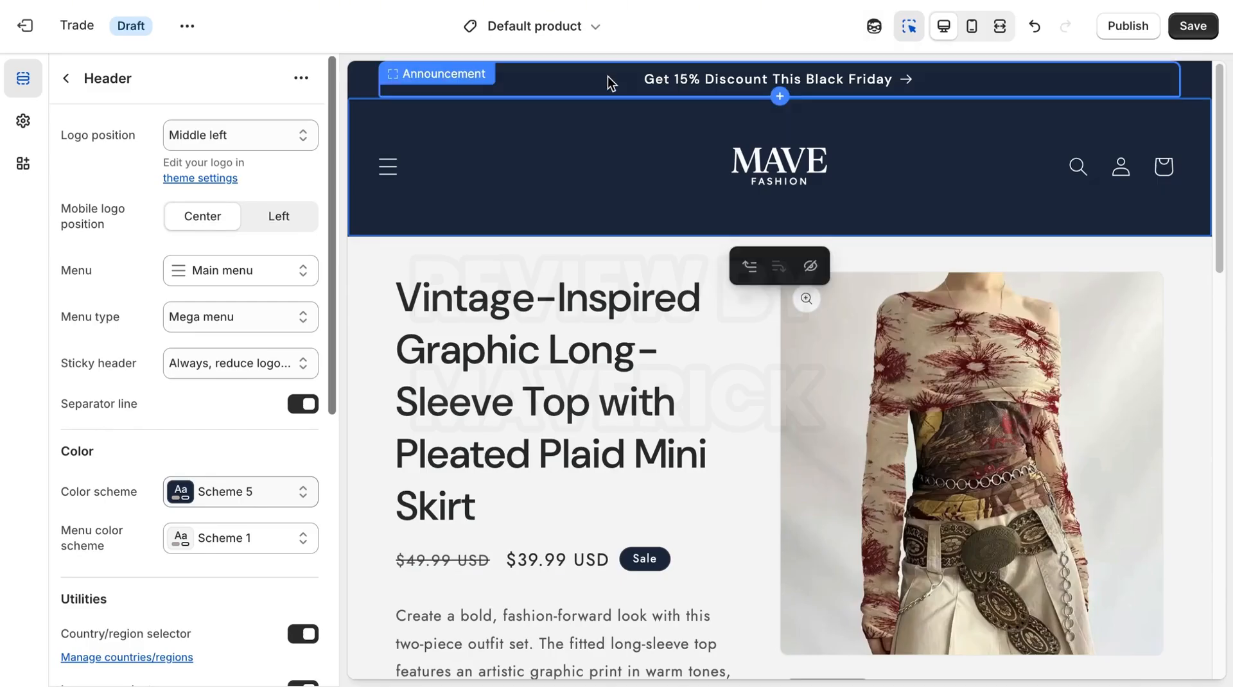
# From the Announcement bar's color scheme, set Scheme 5's text color to #FF6F61 and save the theme.
pyautogui.click(65, 78)
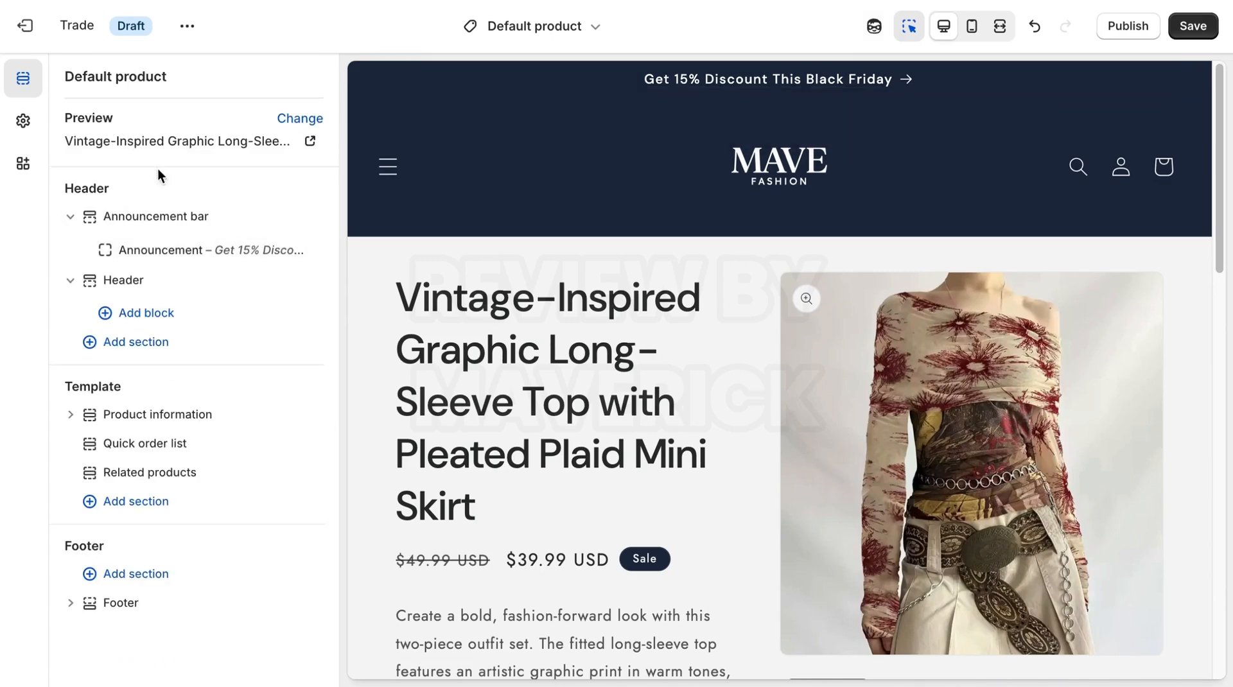
pyautogui.click(176, 219)
pyautogui.click(204, 221)
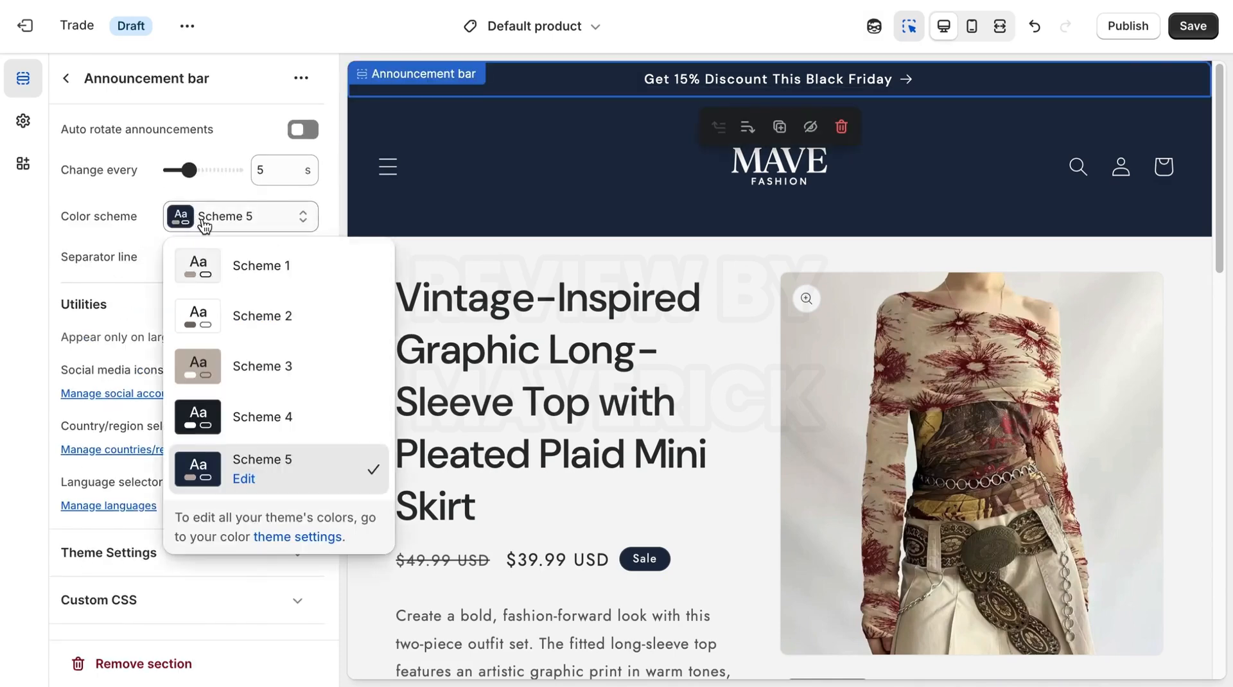
pyautogui.click(243, 479)
pyautogui.click(234, 414)
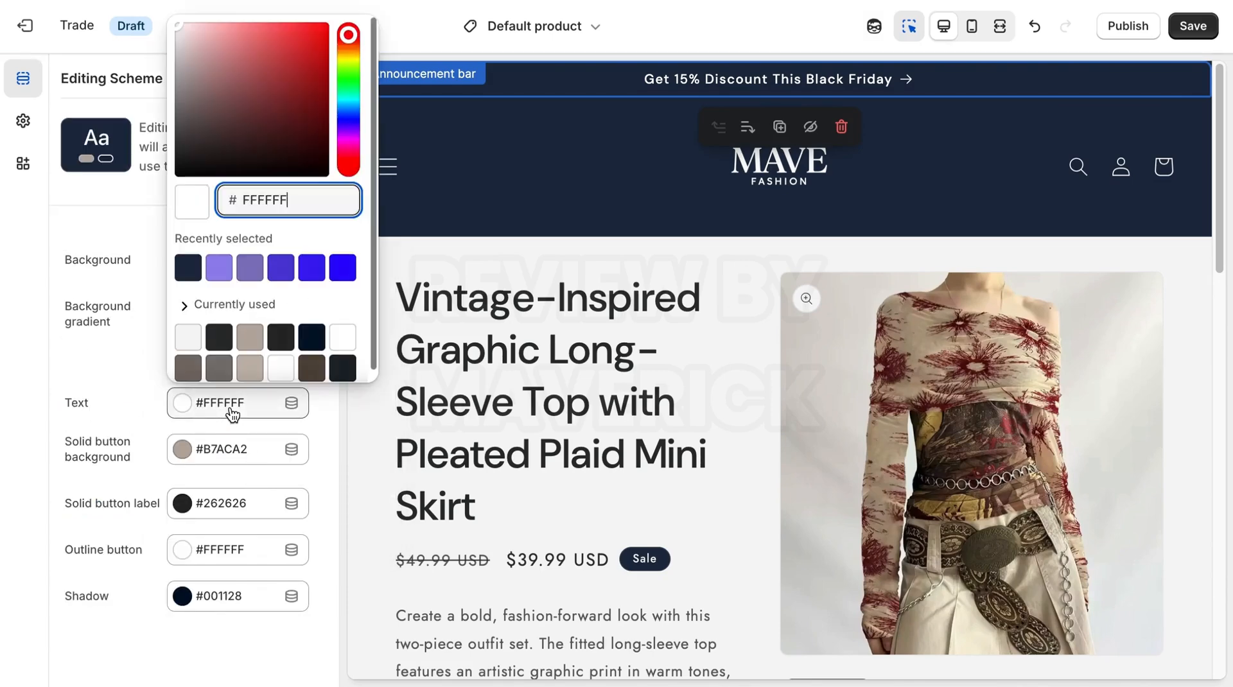
pyautogui.doubleClick(266, 200)
pyautogui.rightClick(266, 202)
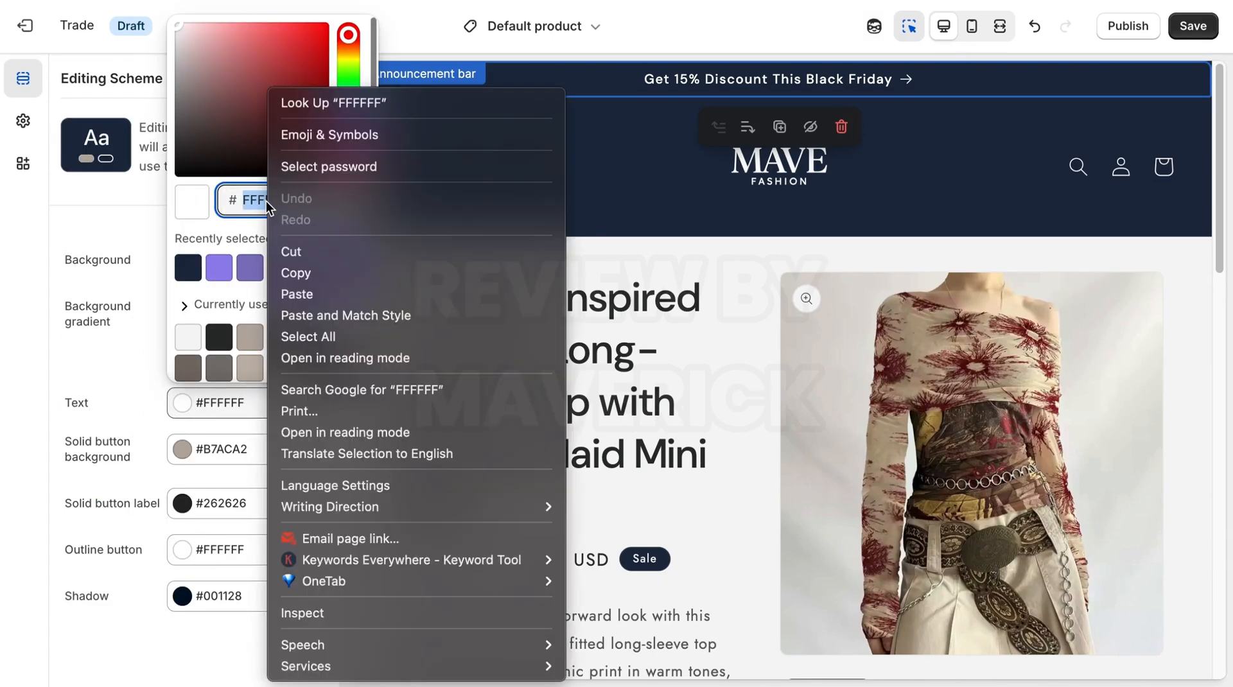
pyautogui.click(307, 294)
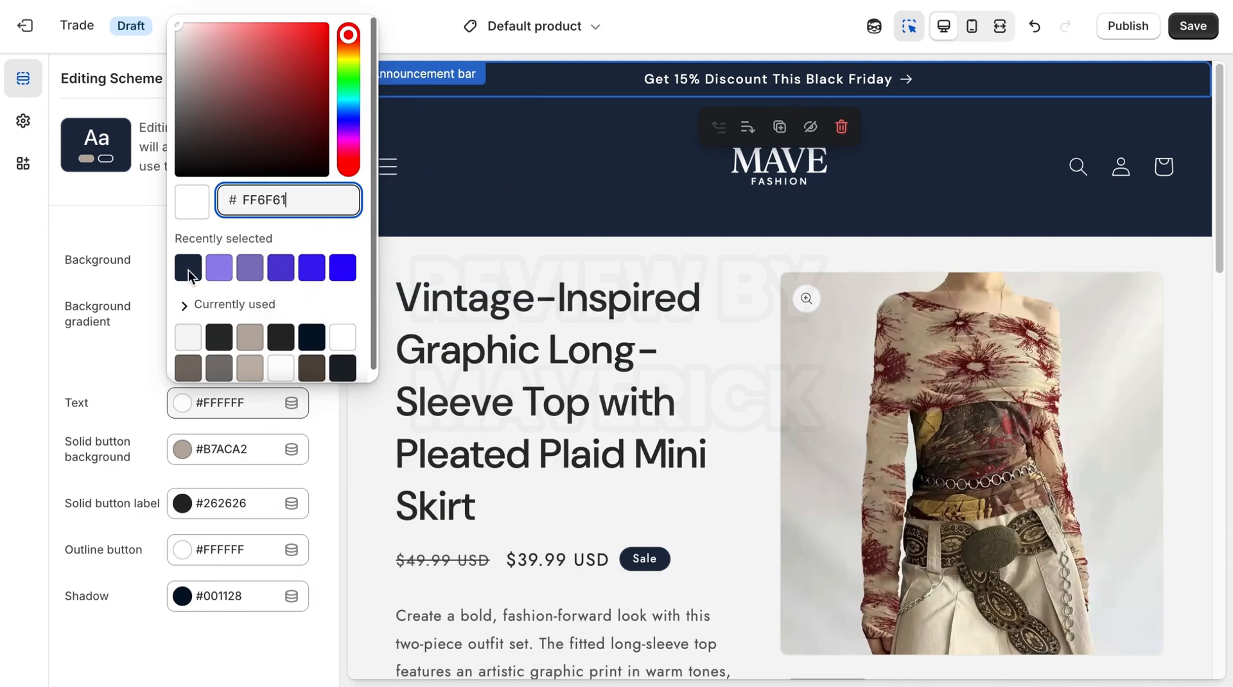
pyautogui.click(114, 218)
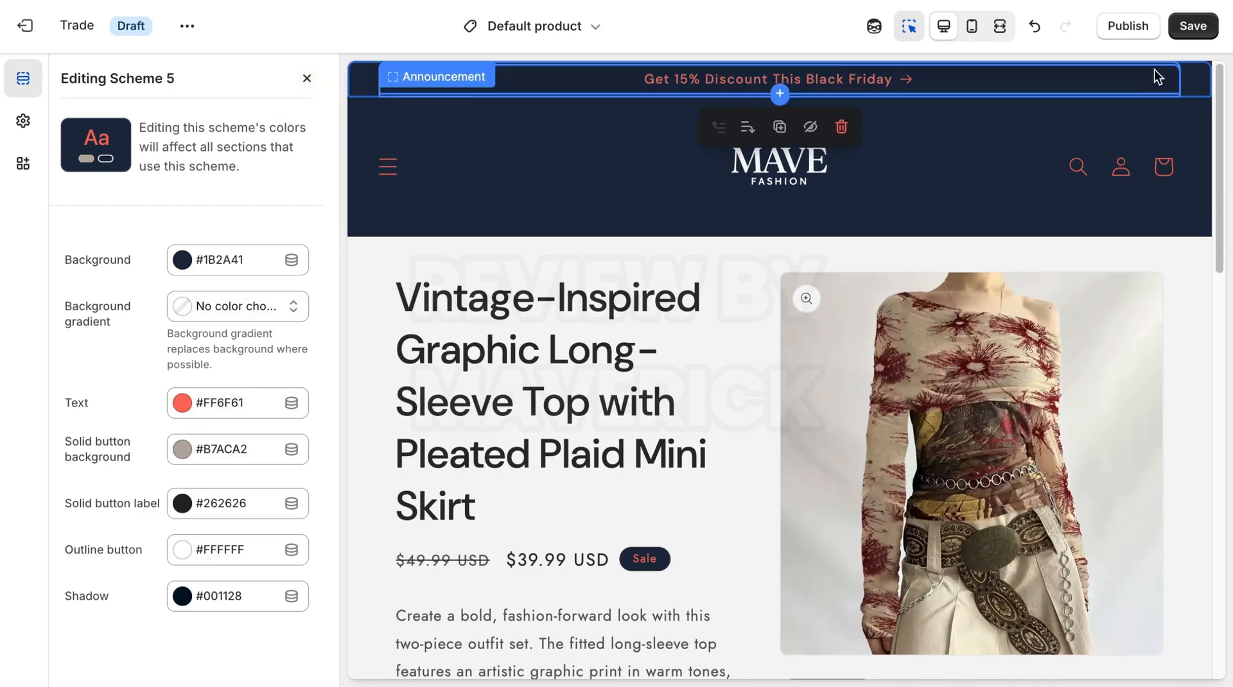
pyautogui.click(1193, 26)
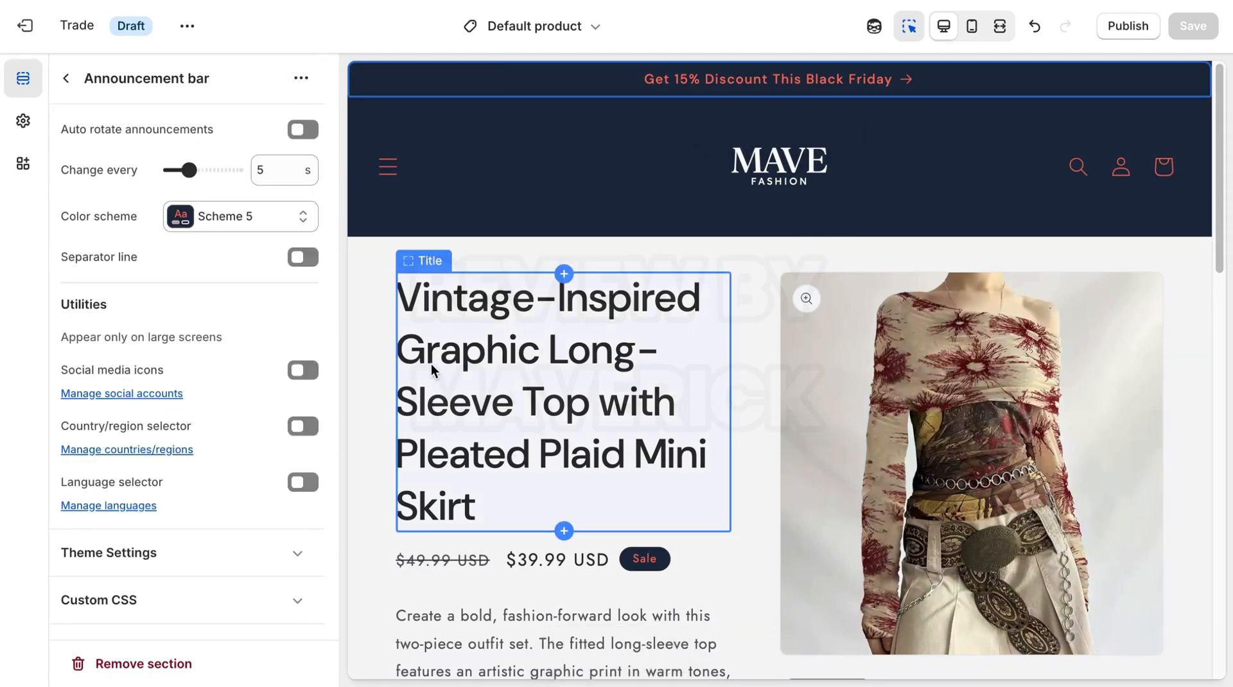
# Open the theme's typography settings, switch to ChatGPT, and copy the heading font name Bebas Neue from the Sporty & Contemporary pairing.
pyautogui.click(23, 120)
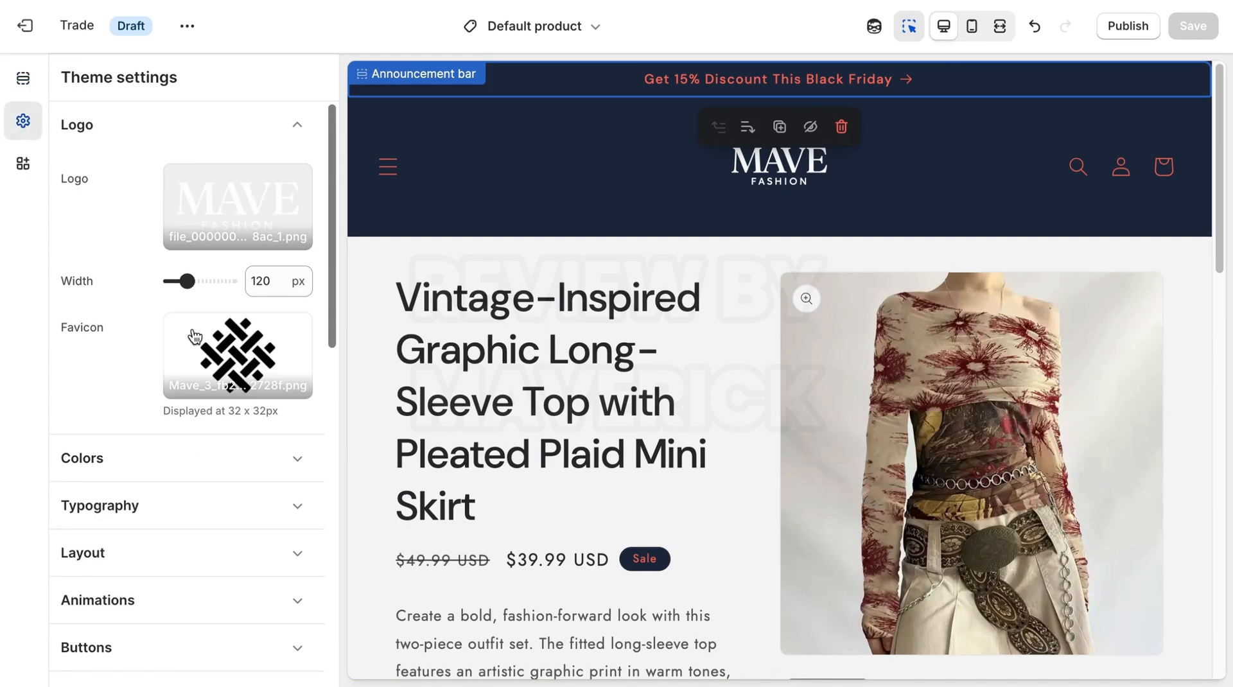
pyautogui.click(200, 505)
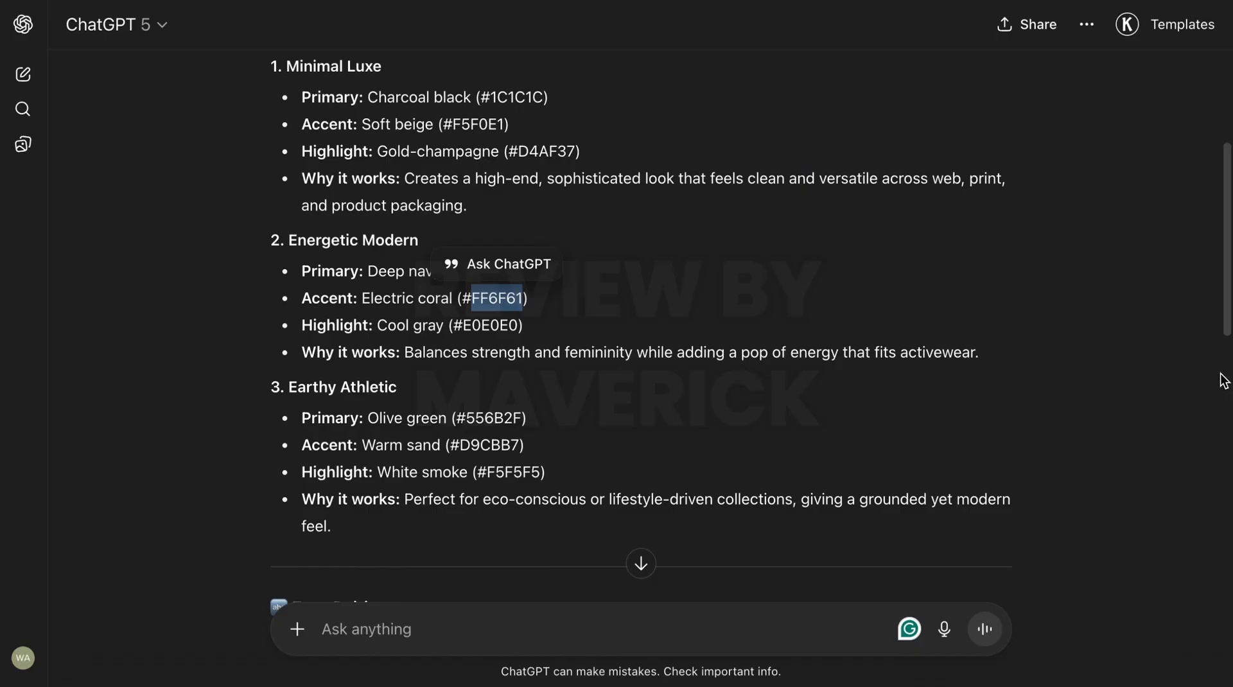
pyautogui.moveTo(1228, 328); pyautogui.dragTo(1093, 520)
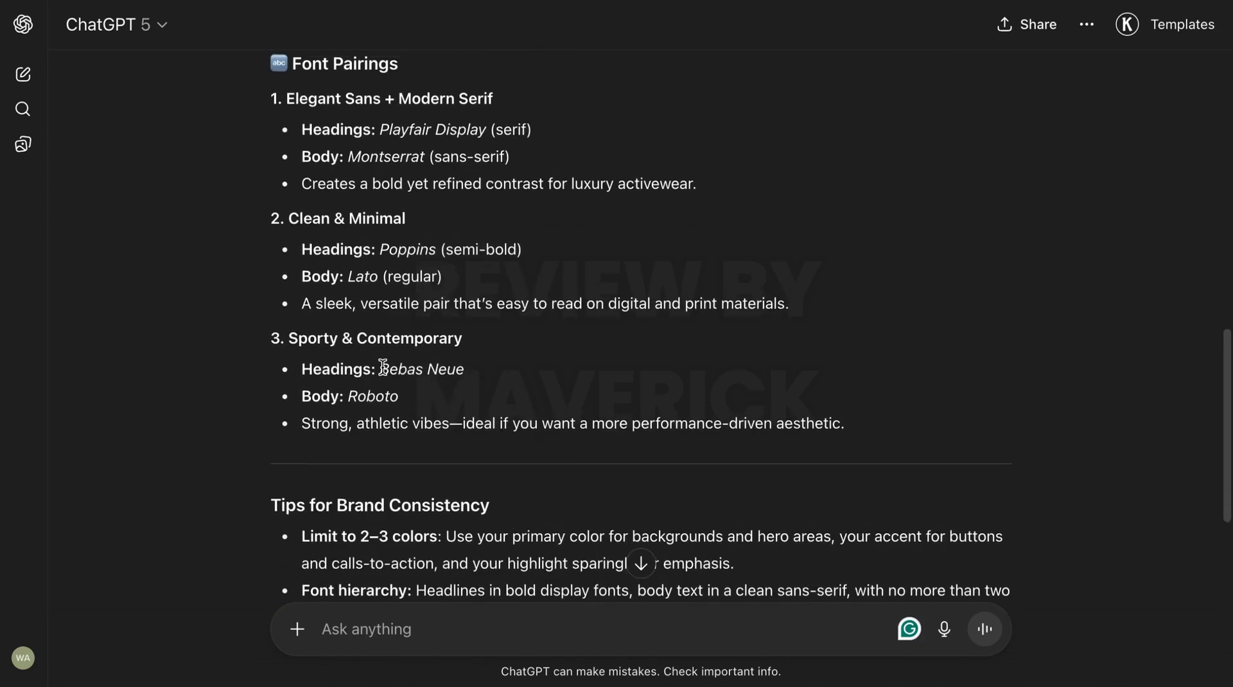
pyautogui.moveTo(380, 369); pyautogui.dragTo(464, 366)
pyautogui.rightClick(466, 363)
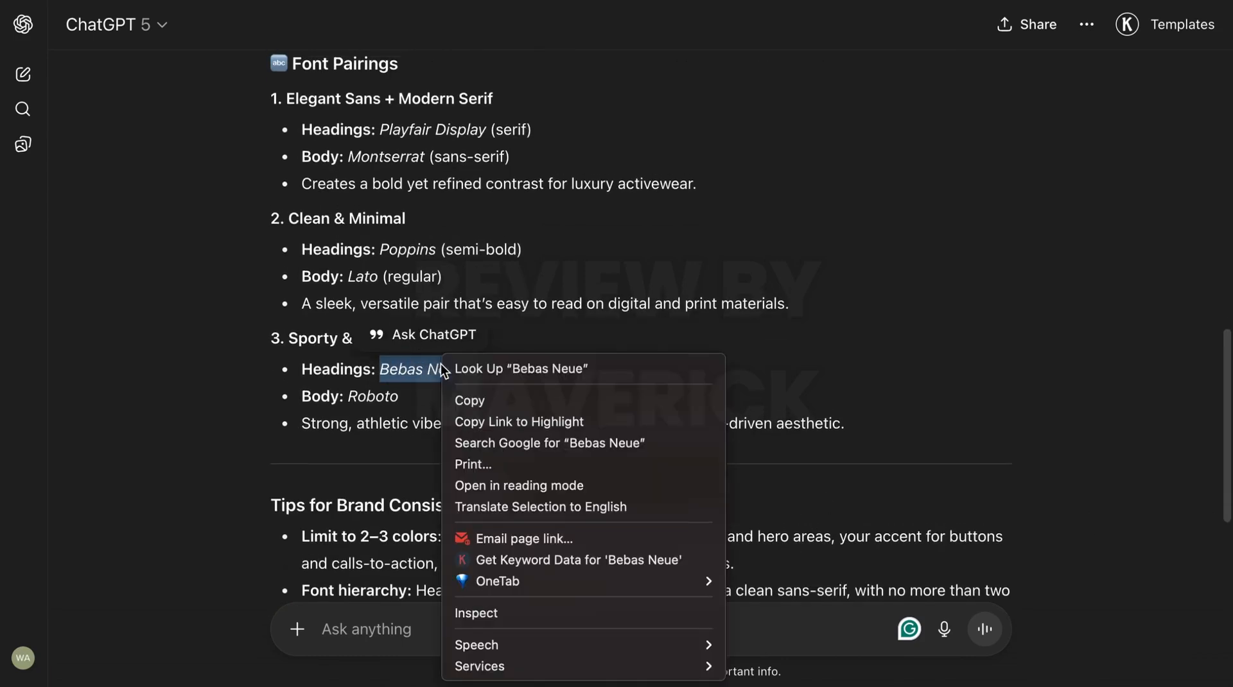
pyautogui.click(469, 399)
# Back in the Shopify theme editor, find Bebas Neue in the font list and apply it as the headings font.
pyautogui.hotkey('ctrl', 'Tab')
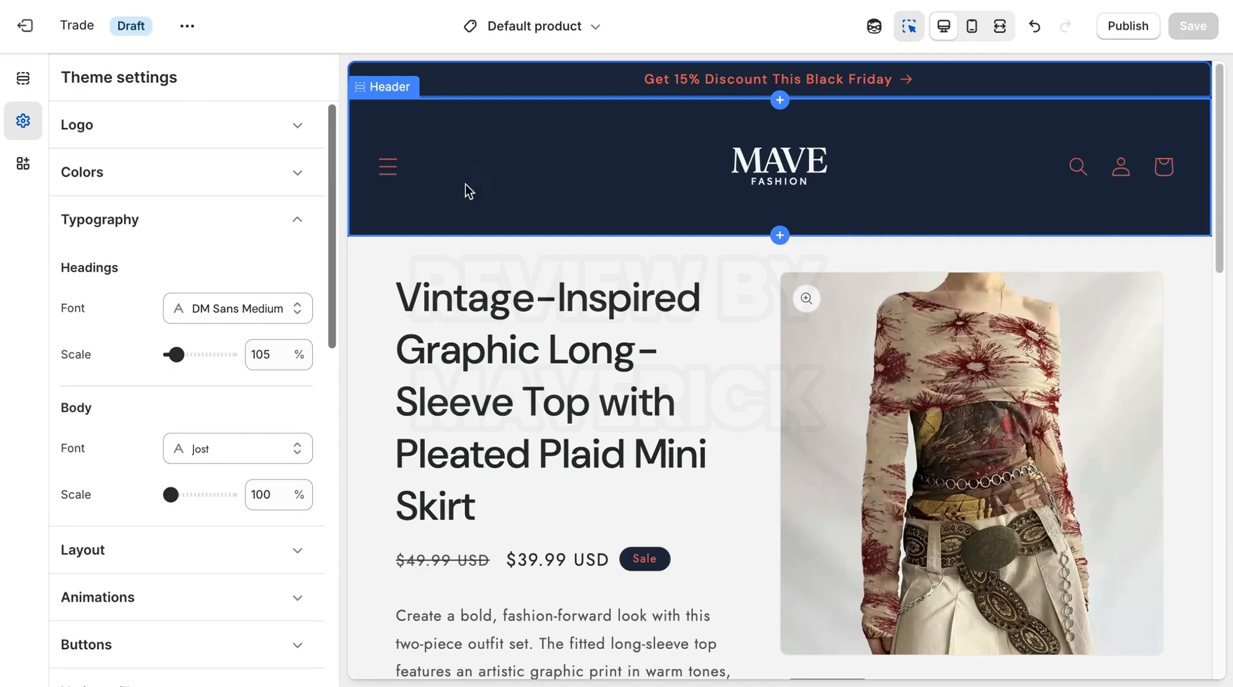
pyautogui.click(226, 309)
pyautogui.click(198, 124)
pyautogui.rightClick(205, 136)
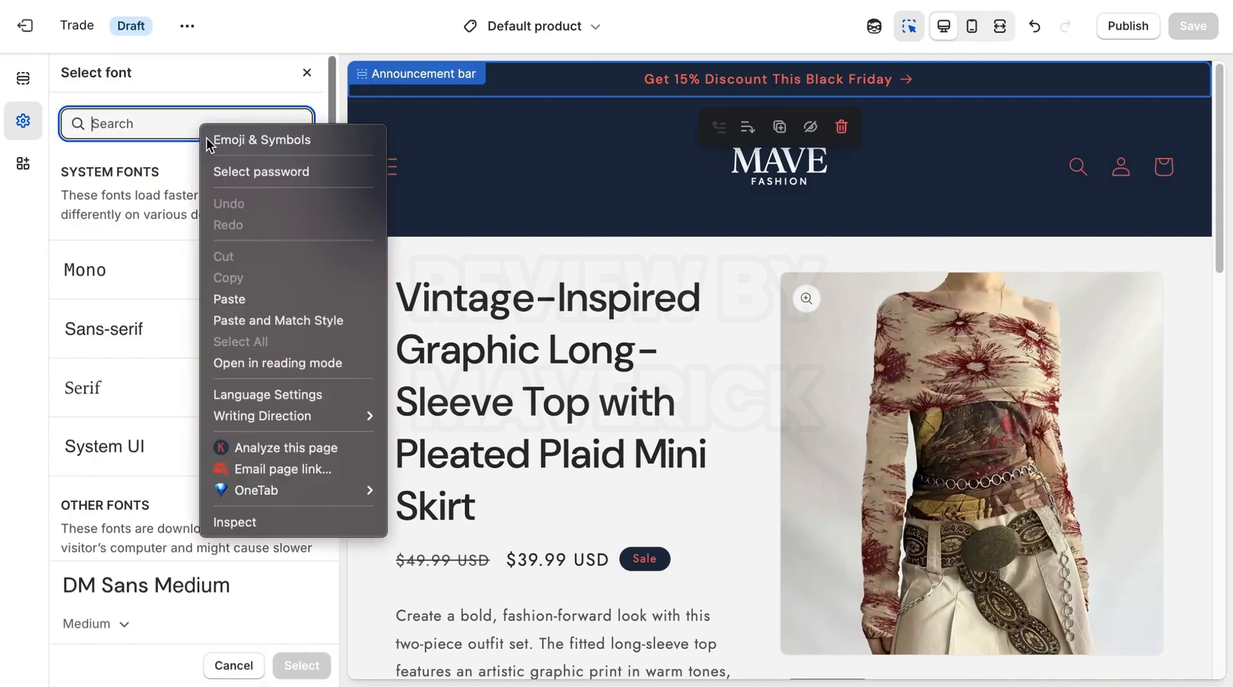
pyautogui.click(238, 297)
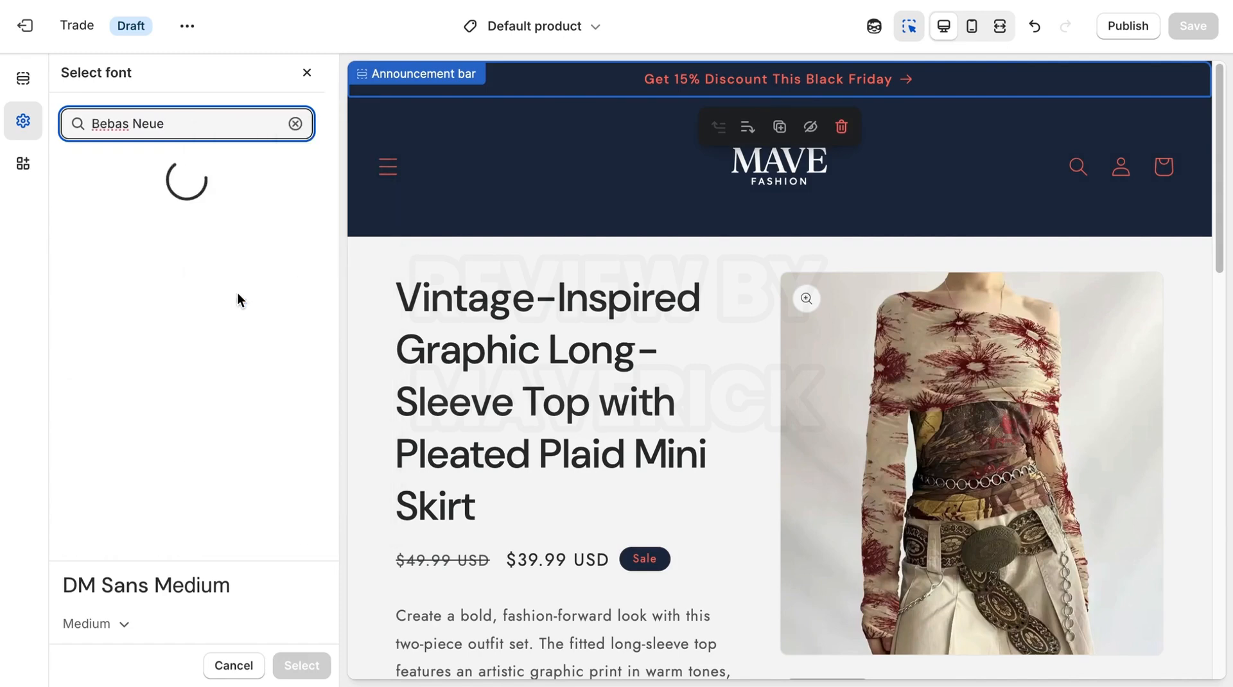
pyautogui.click(240, 300)
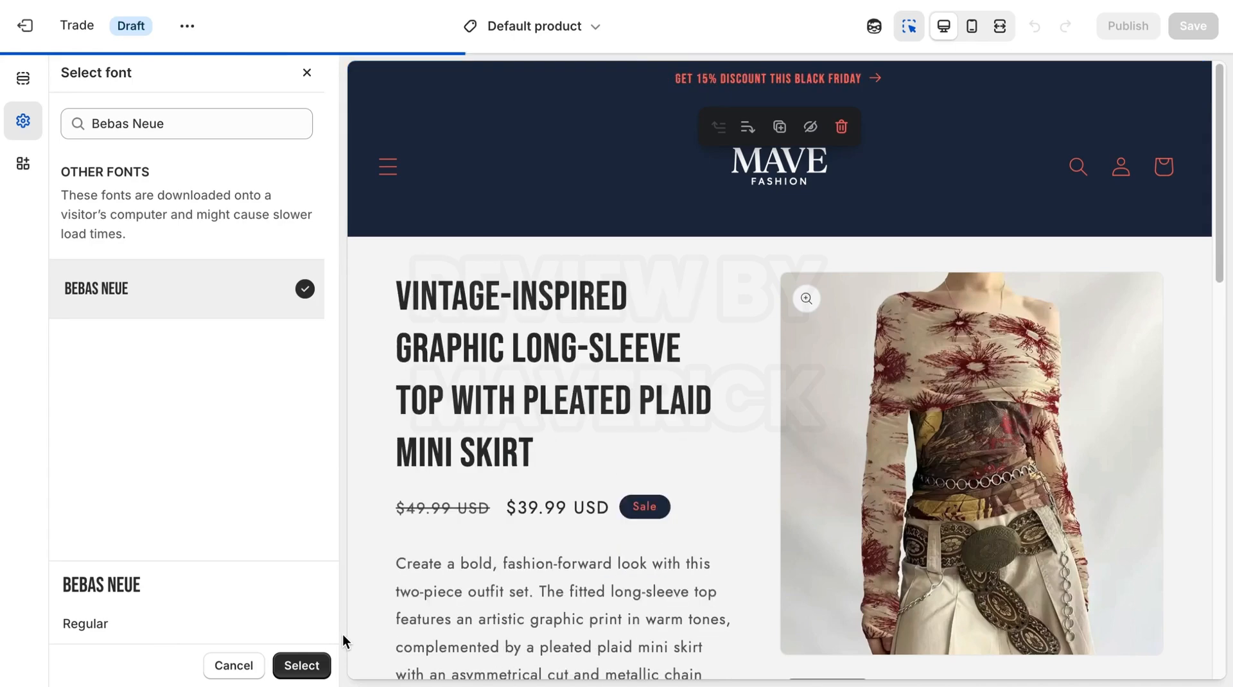
pyautogui.click(315, 666)
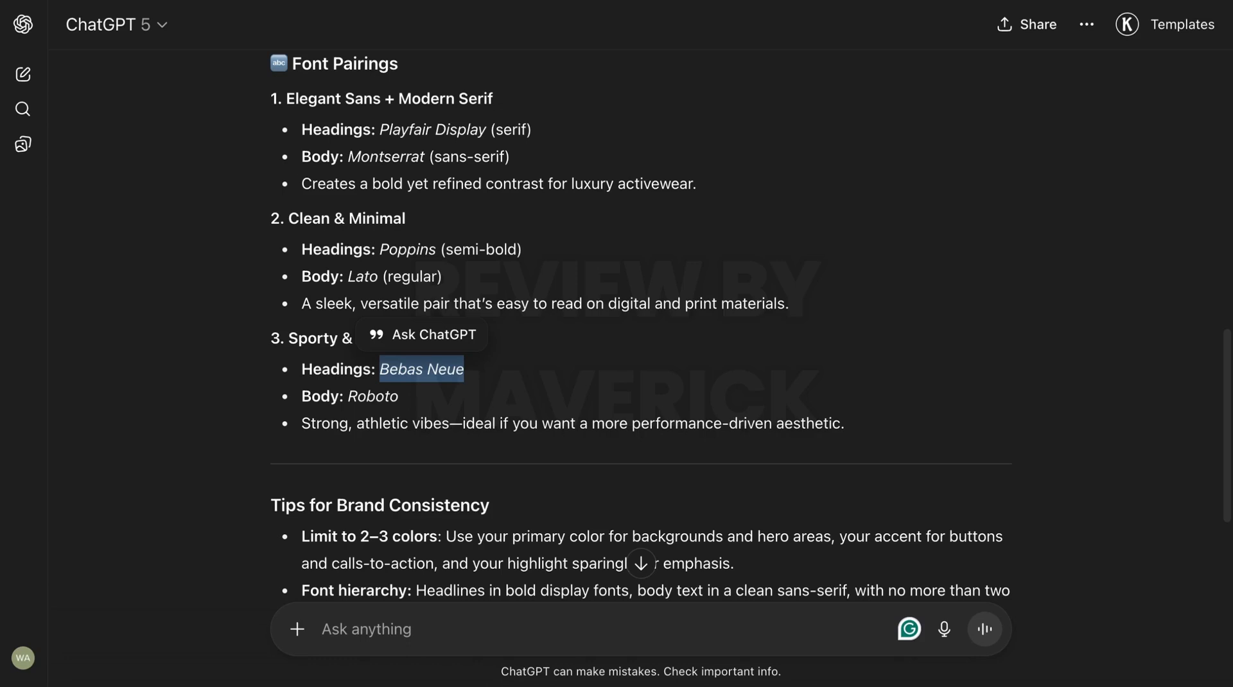
# Switch to ChatGPT, copy the body font name Roboto from the Sporty & Contemporary pairing, and return to the Shopify theme editor.
pyautogui.moveTo(403, 397); pyautogui.dragTo(352, 396)
pyautogui.rightClick(356, 397)
pyautogui.click(408, 399)
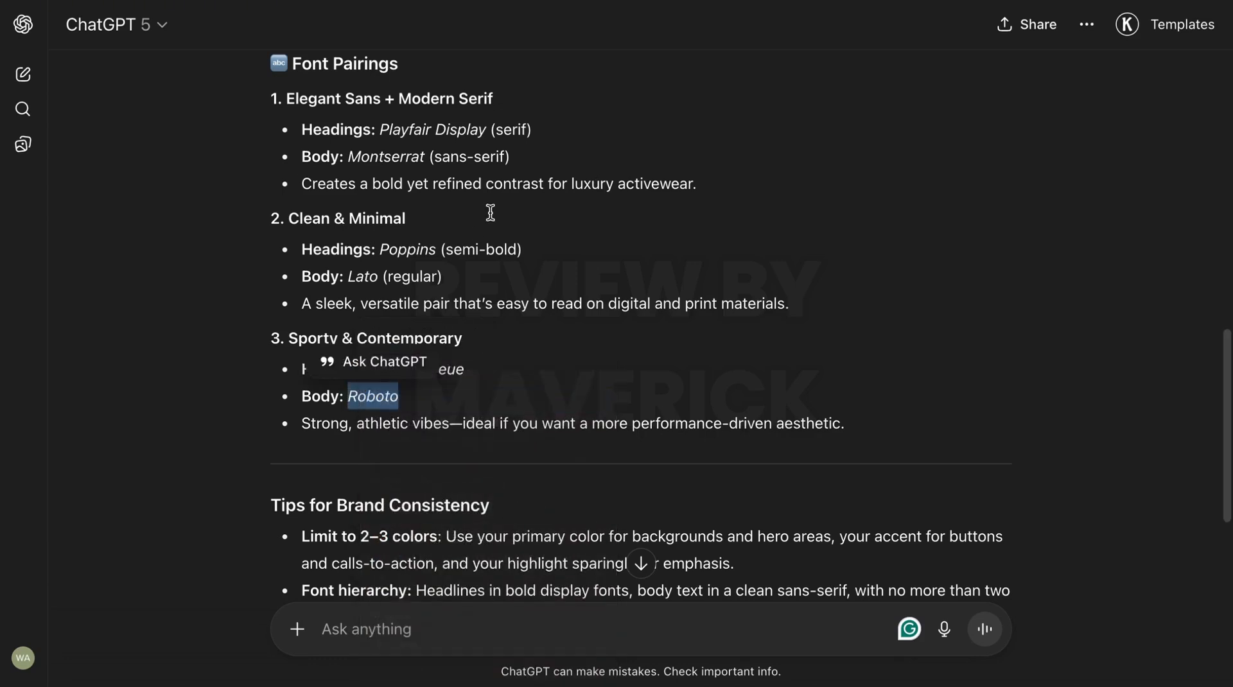
pyautogui.rightClick(367, 396)
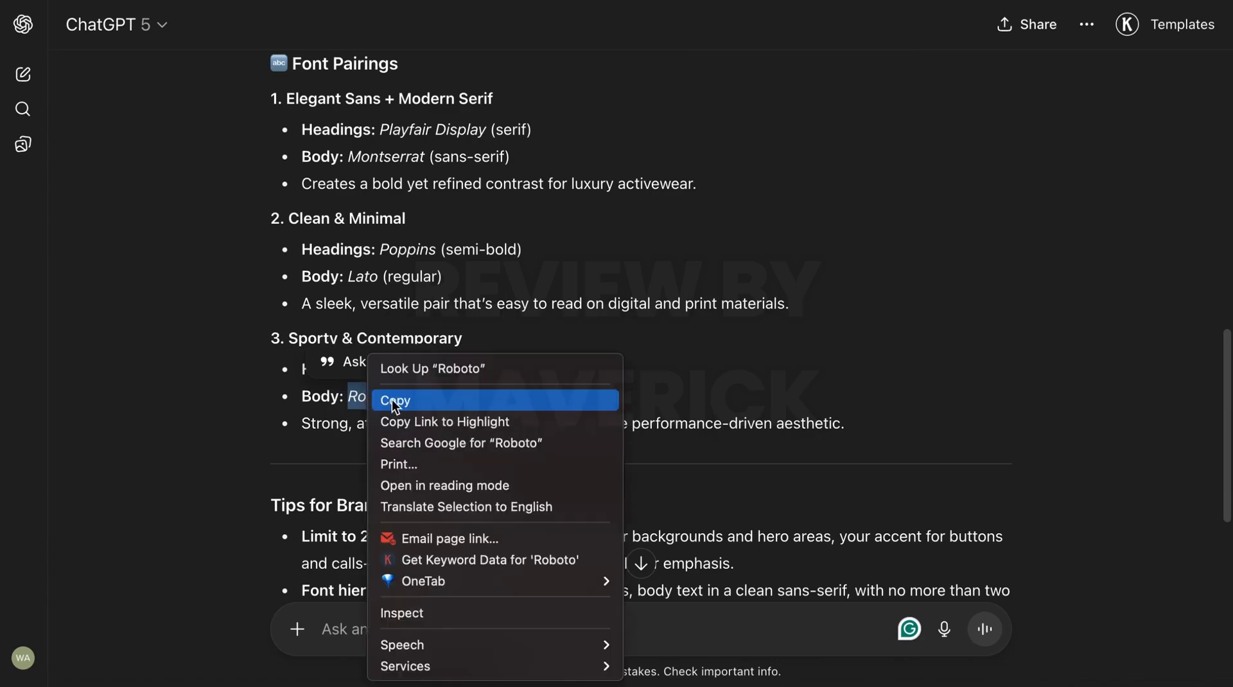
pyautogui.click(378, 475)
pyautogui.click(738, 0)
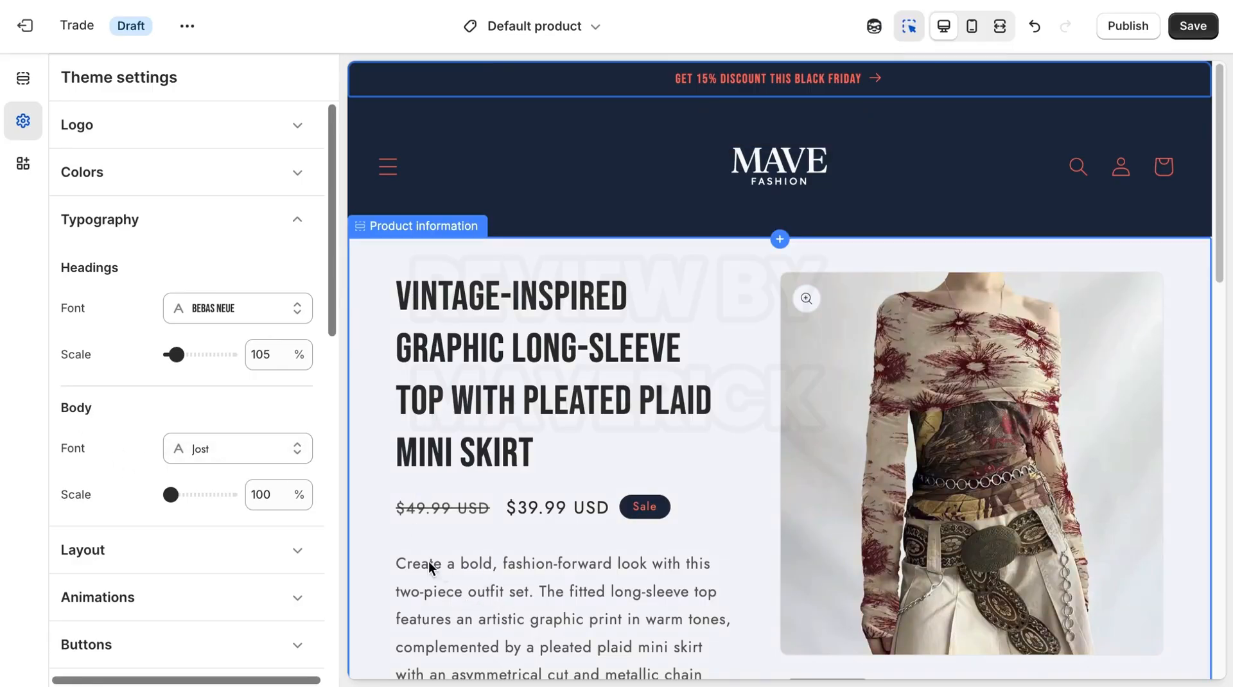
pyautogui.moveTo(402, 563); pyautogui.dragTo(575, 648)
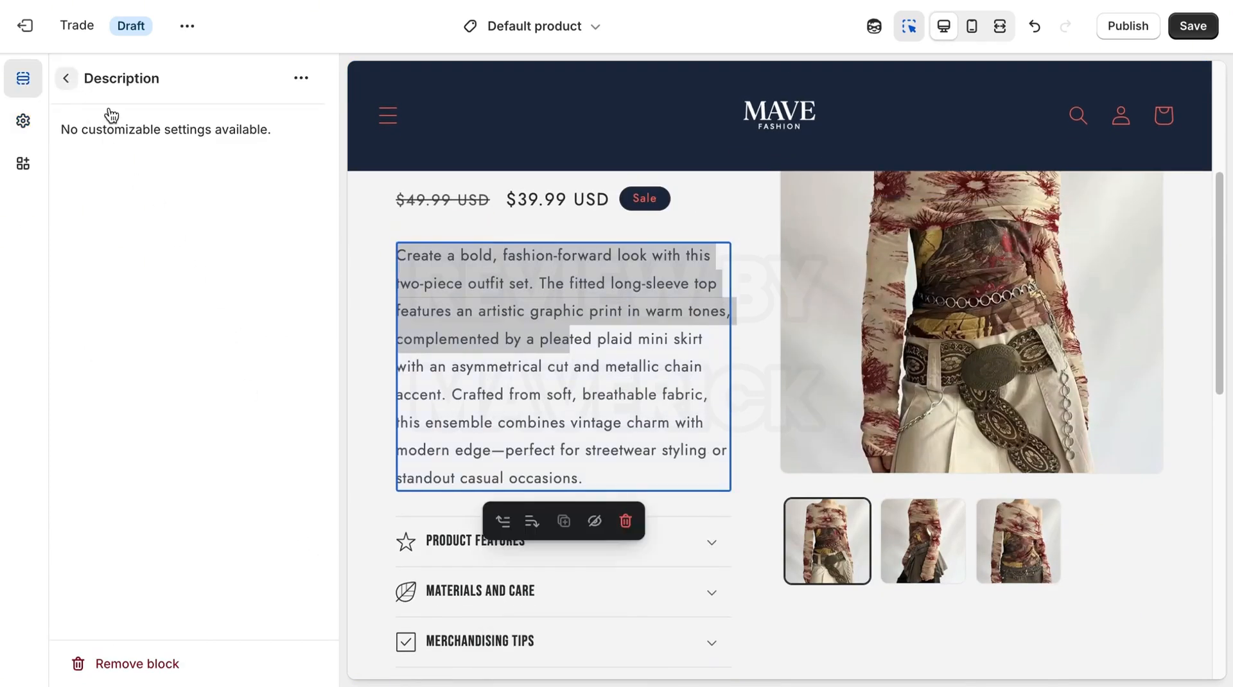
pyautogui.press('Escape')
pyautogui.click(27, 129)
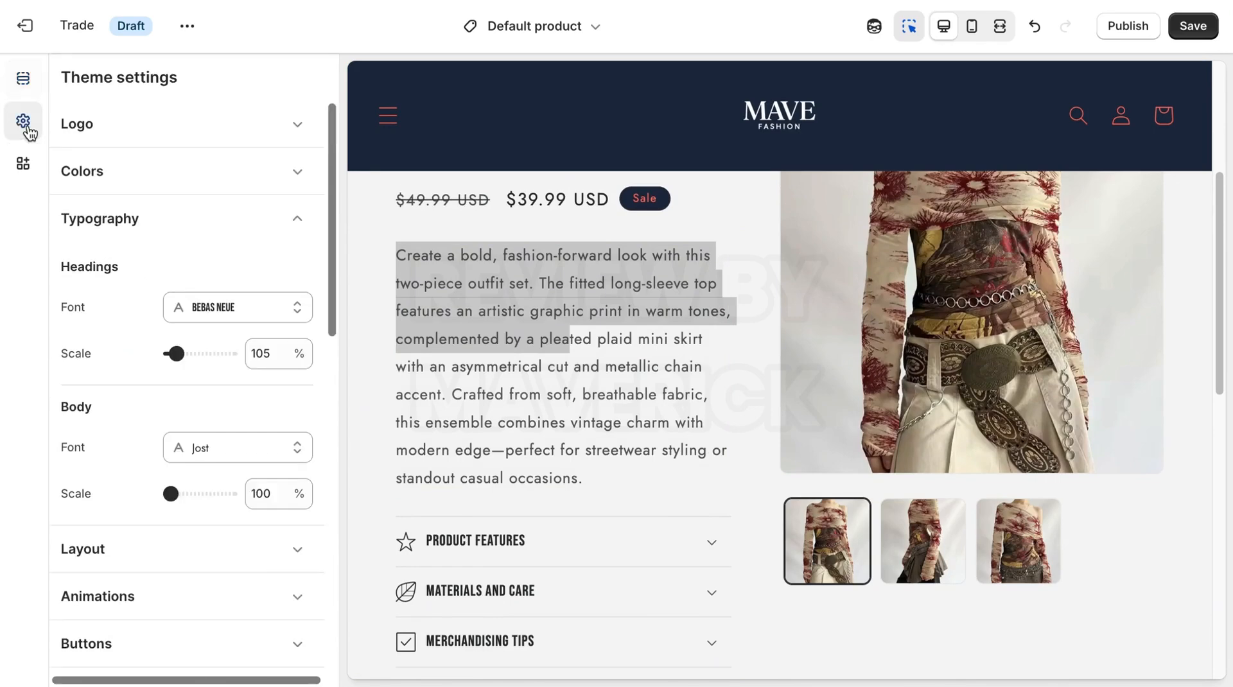
pyautogui.click(28, 121)
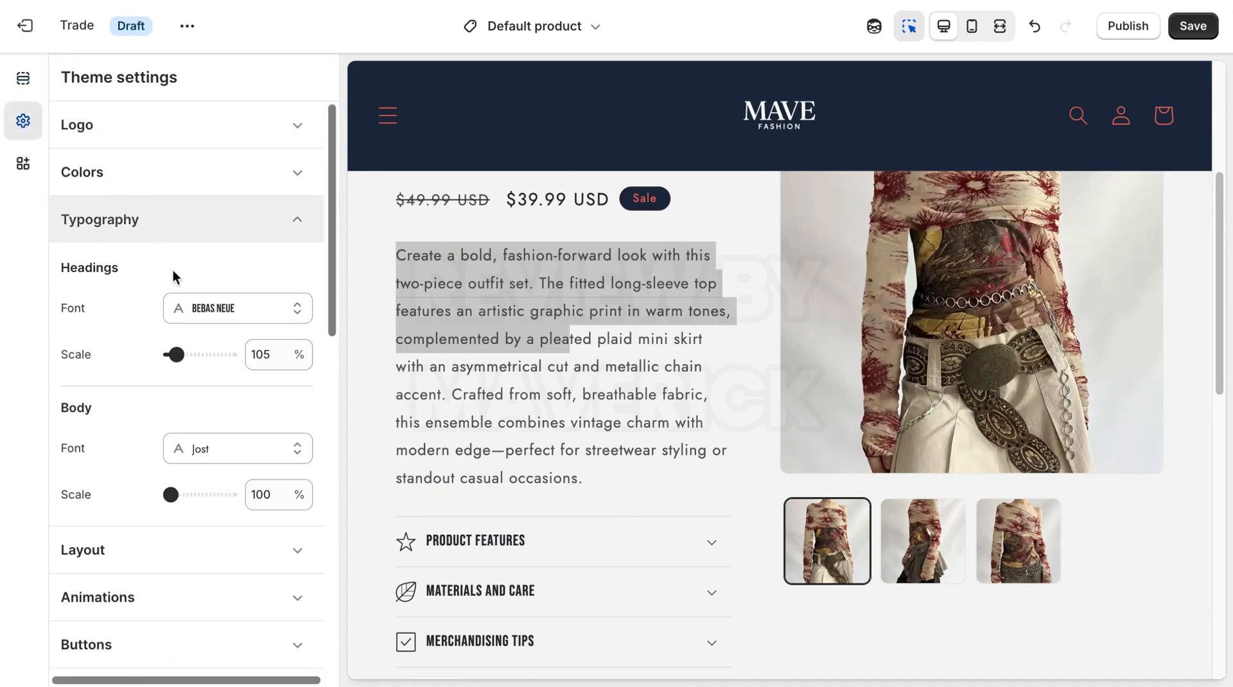
# Search the body font list for Roboto and choose the regular Roboto font.
pyautogui.click(247, 453)
pyautogui.rightClick(176, 129)
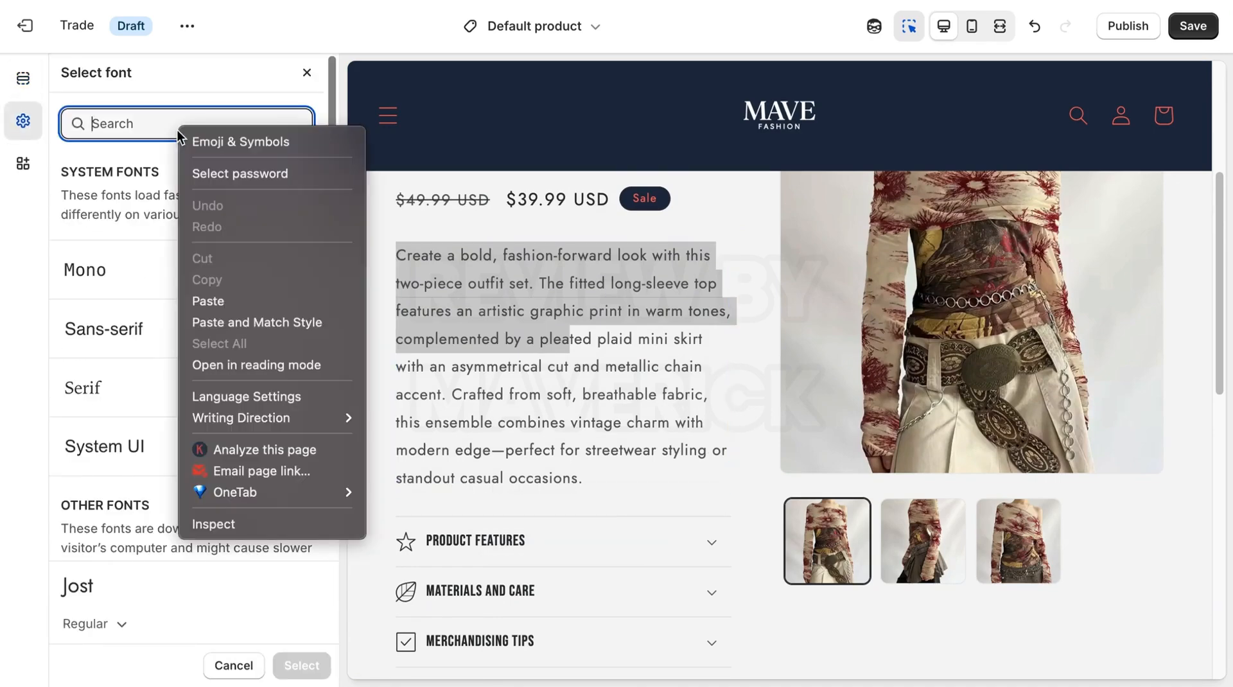
pyautogui.click(230, 299)
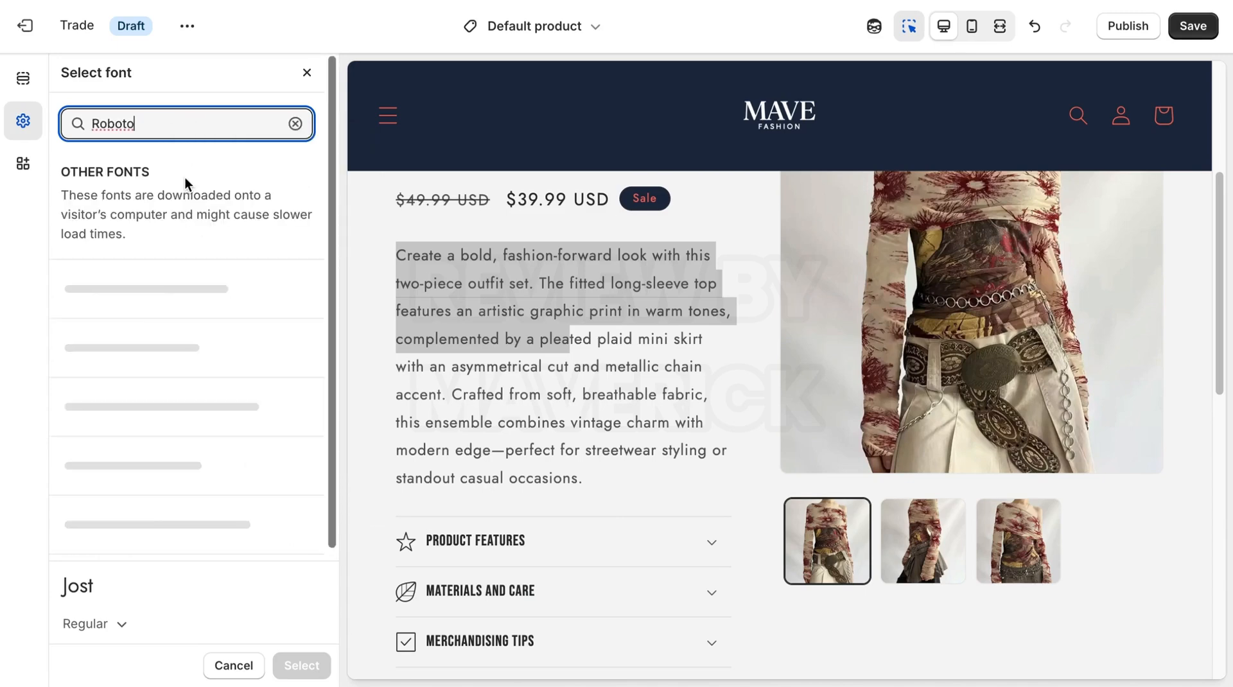
pyautogui.click(154, 302)
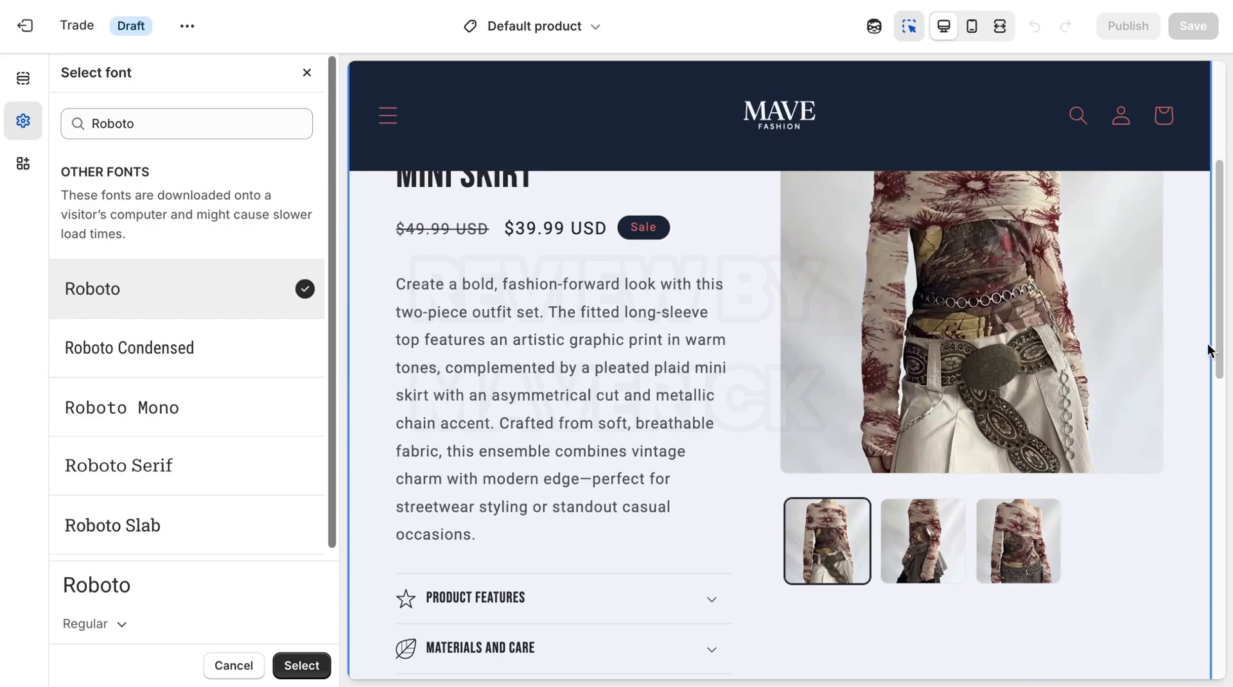
# Examine the heading and body fonts throughout the product page preview, from the product title to the quick order list.
pyautogui.scroll(-3, 1208, 350)
pyautogui.scroll(8, 1210, 385)
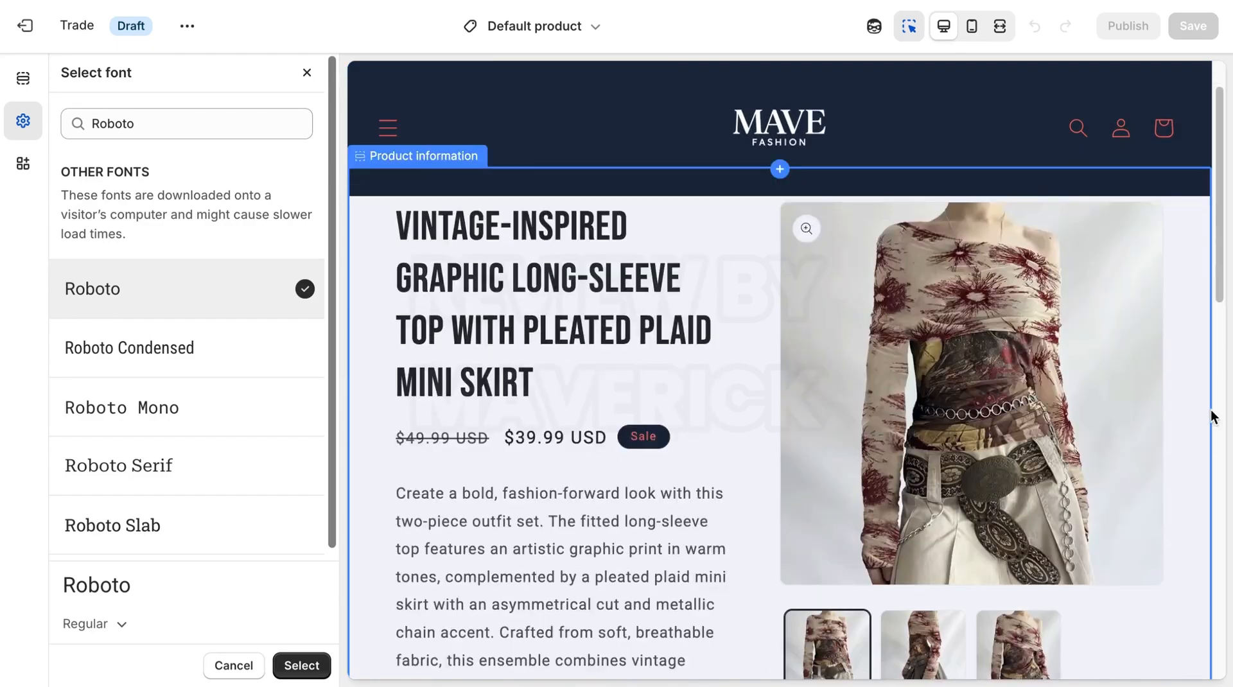
pyautogui.scroll(-5, 1212, 462)
pyautogui.scroll(6, 1191, 344)
pyautogui.scroll(-1, 1194, 372)
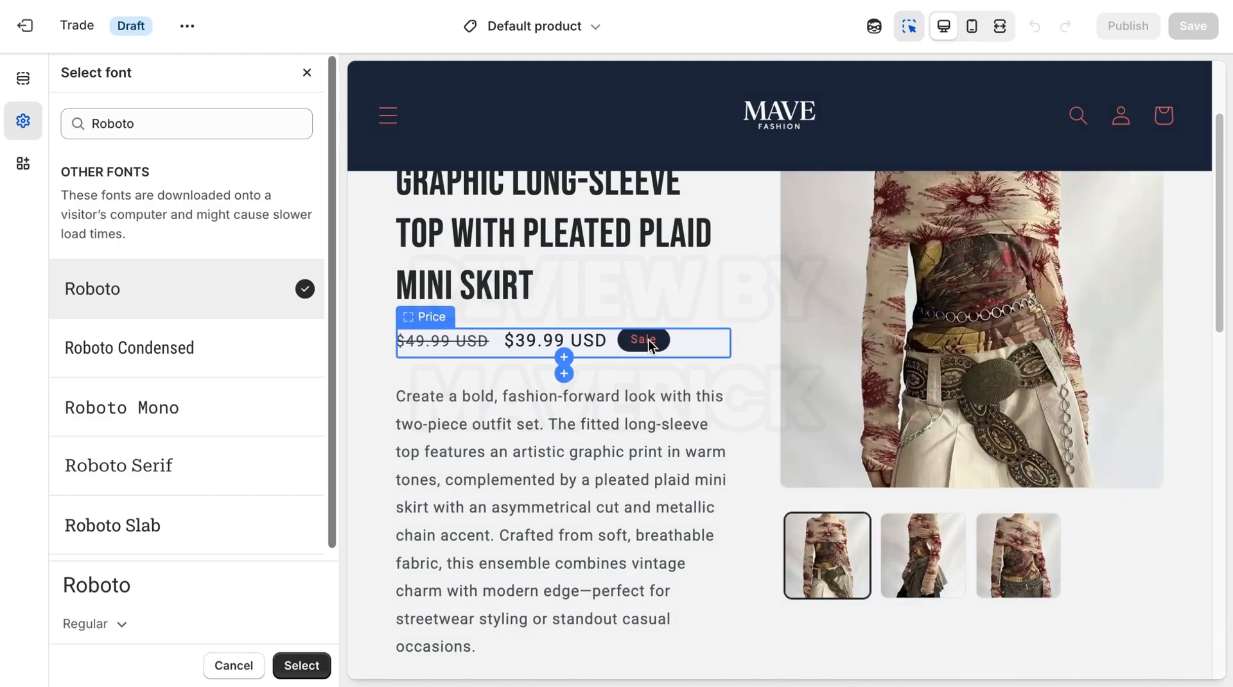
pyautogui.scroll(-6, 1213, 437)
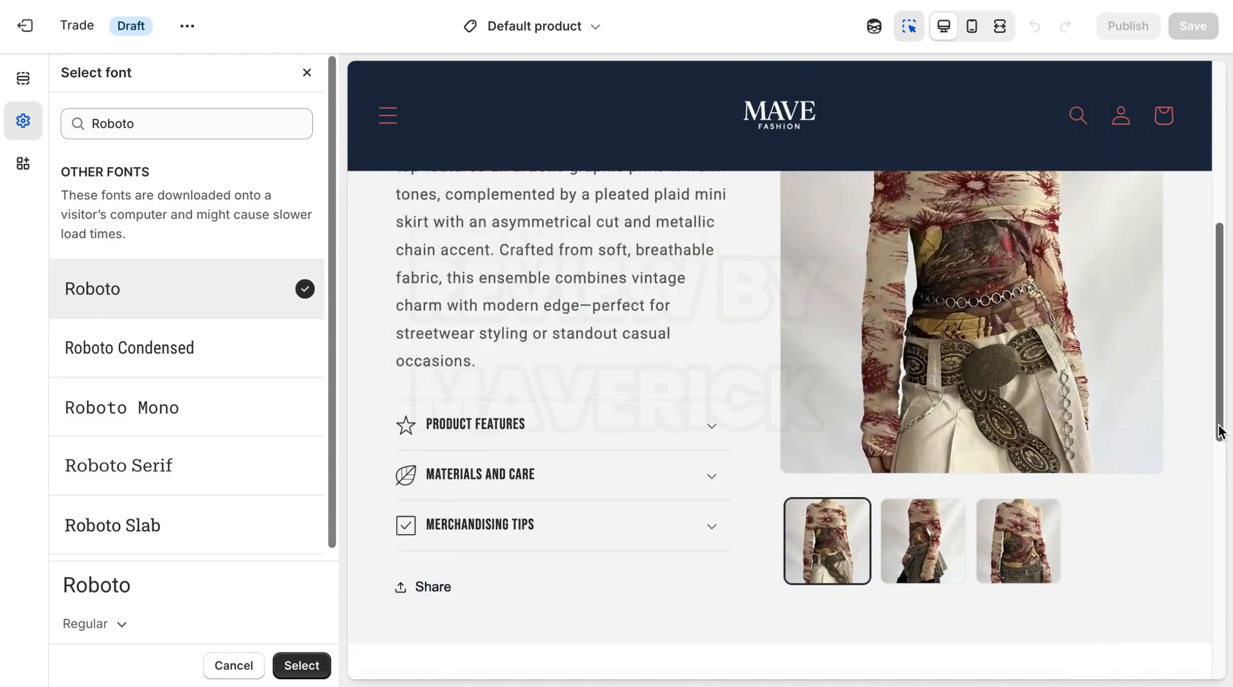
pyautogui.scroll(-1, 1207, 514)
pyautogui.scroll(5, 1214, 411)
pyautogui.scroll(-6, 1219, 398)
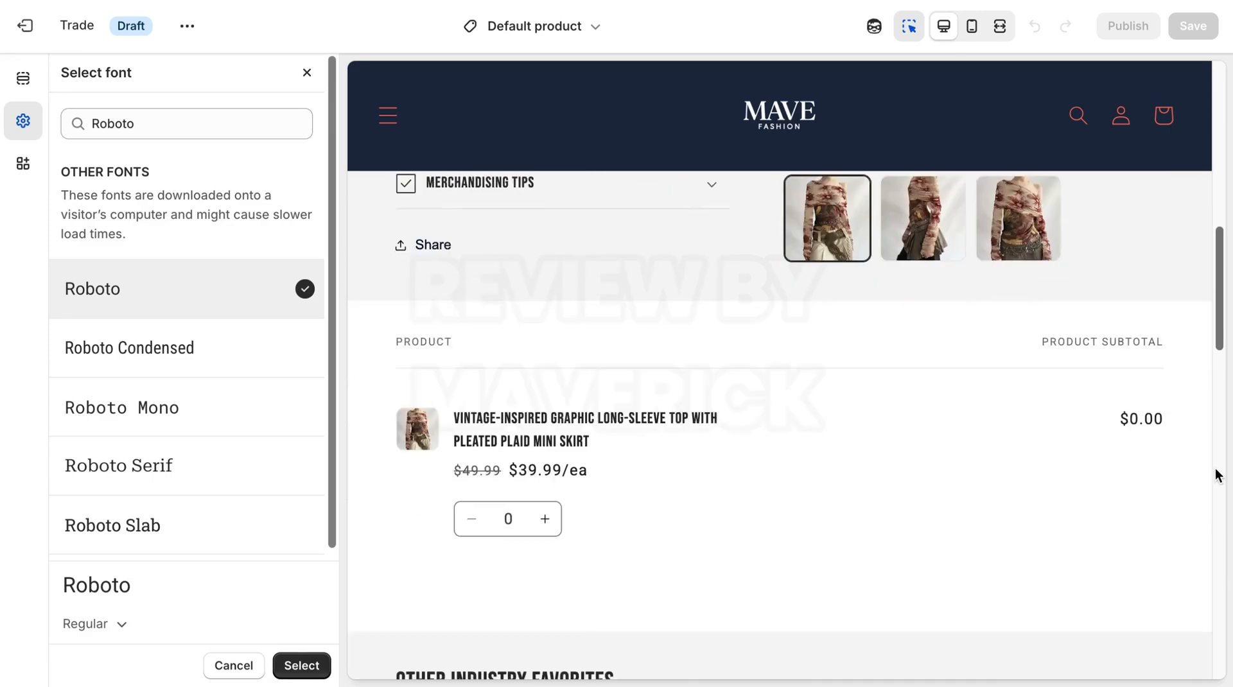
pyautogui.scroll(7, 1218, 462)
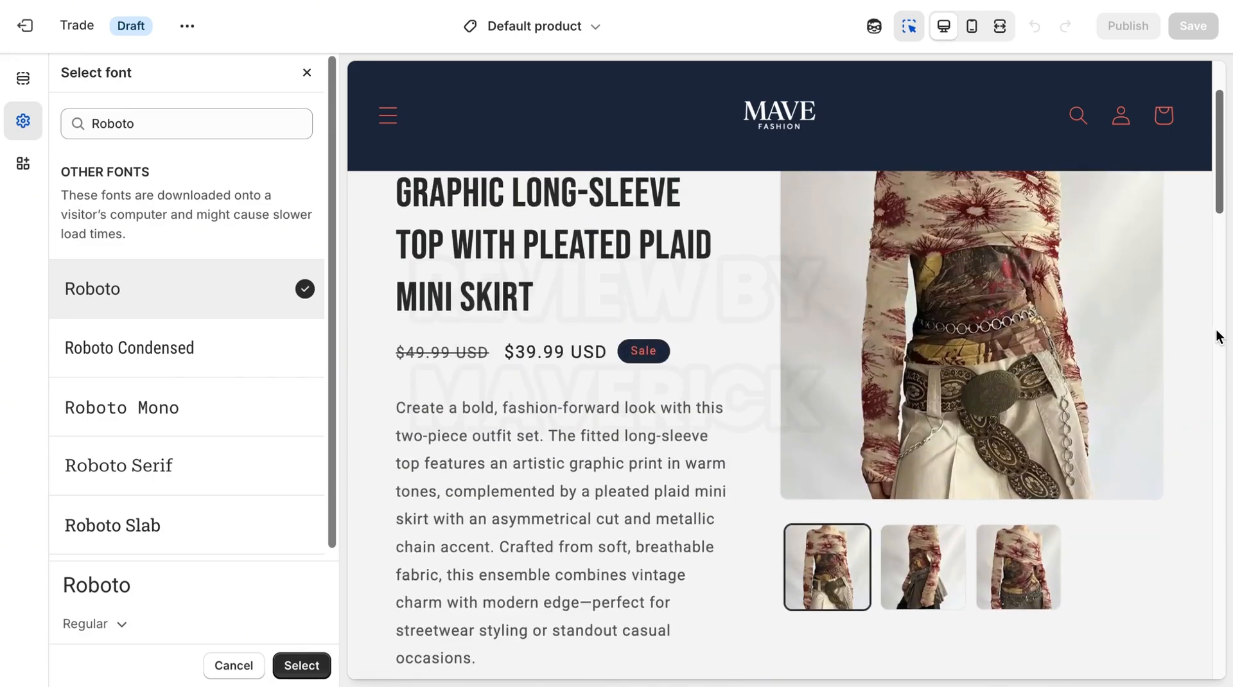
pyautogui.scroll(-4, 1213, 321)
pyautogui.scroll(1, 1213, 343)
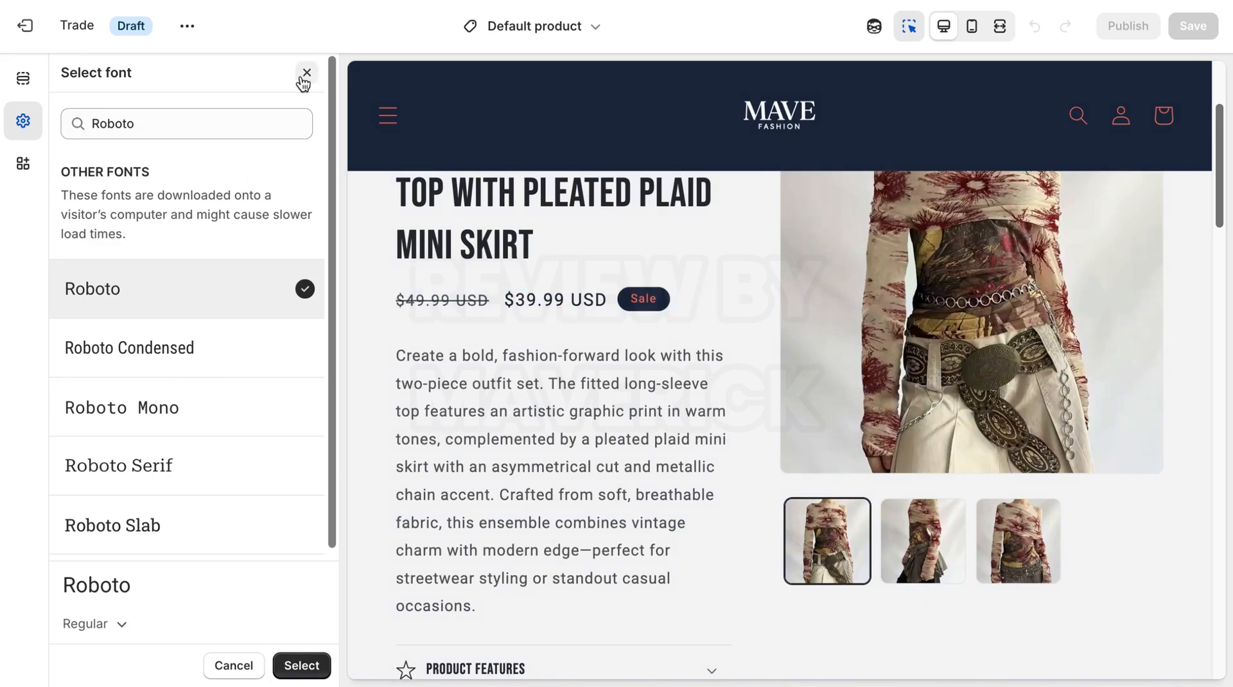
# Confirm Roboto as the body font and open the settings of the template's Product information section.
pyautogui.click(311, 666)
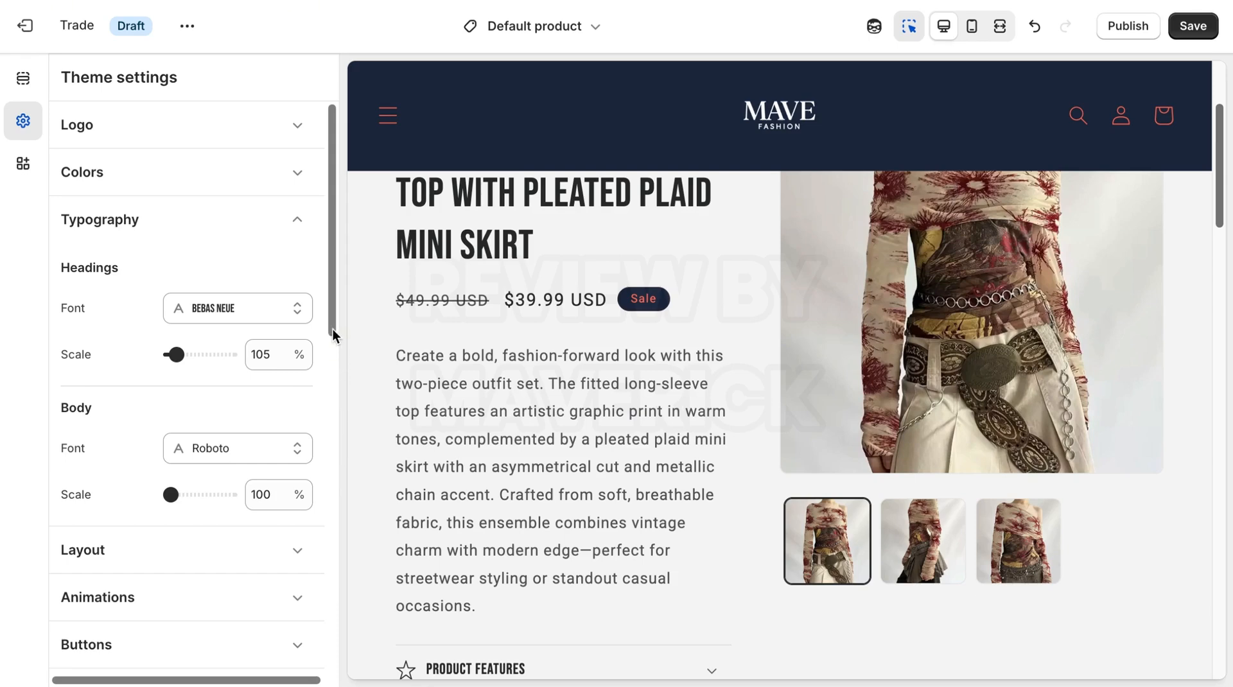
pyautogui.moveTo(332, 329)
pyautogui.mouseDown()
pyautogui.moveTo(330, 440)
pyautogui.moveTo(326, 315)
pyautogui.mouseUp()
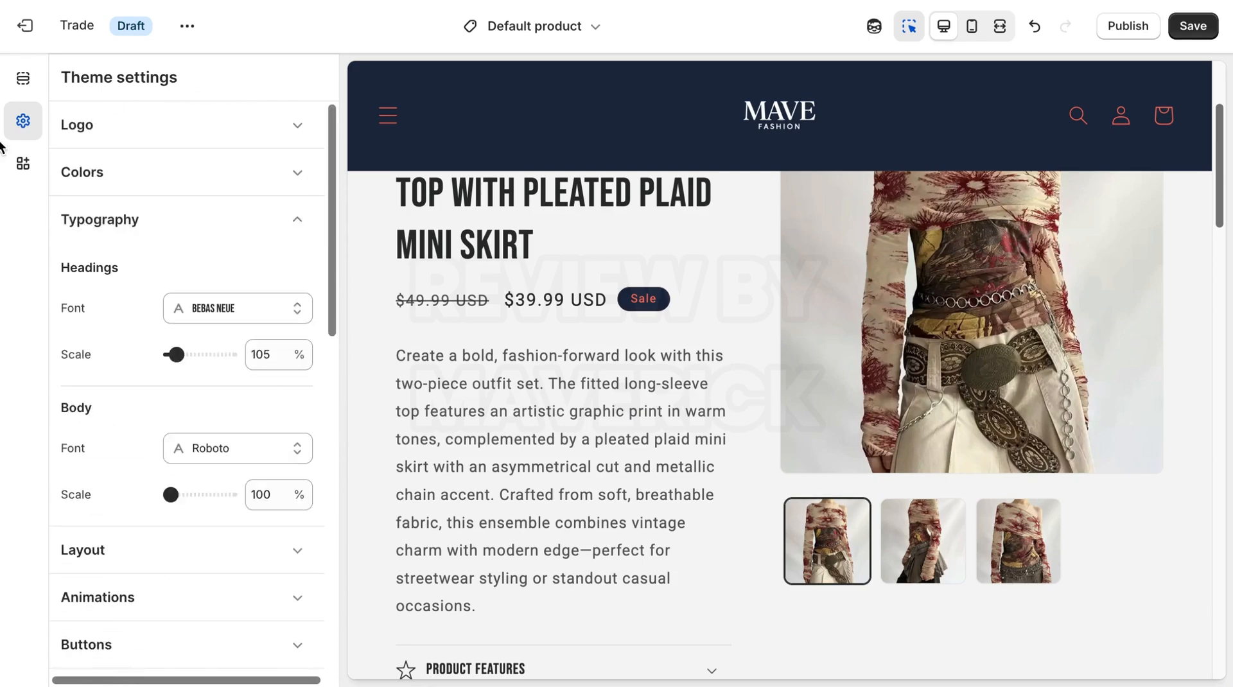
pyautogui.click(36, 85)
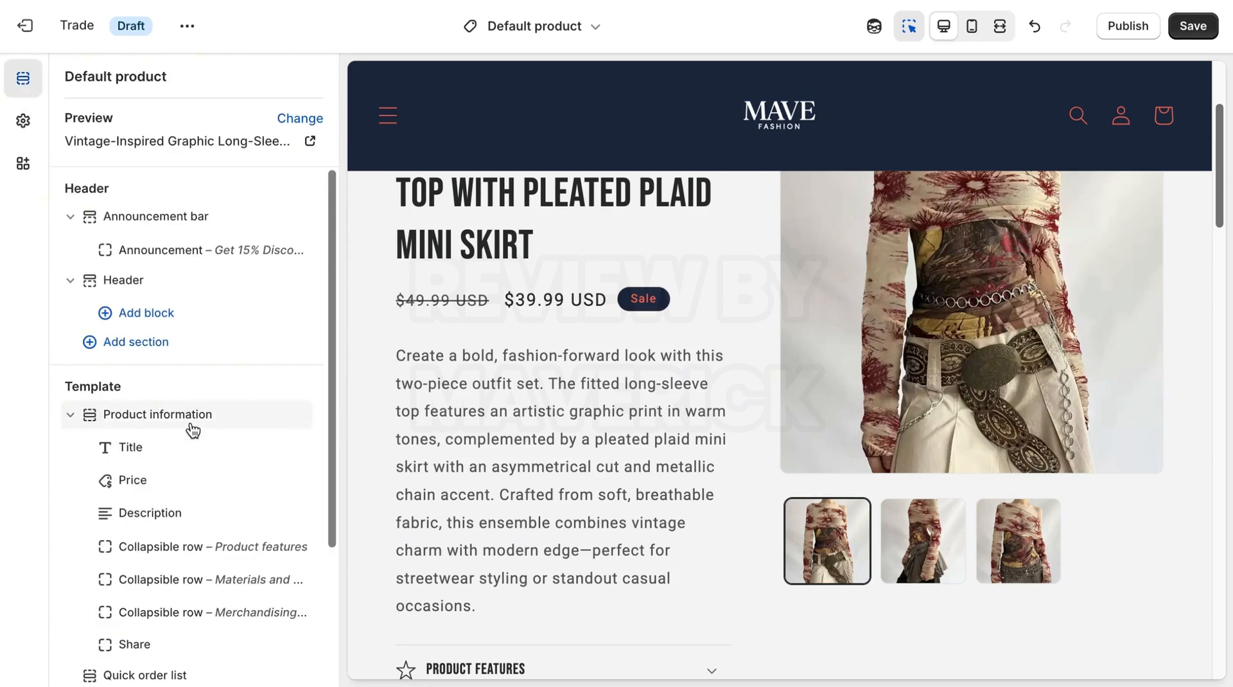
pyautogui.moveTo(187, 405)
pyautogui.click(188, 422)
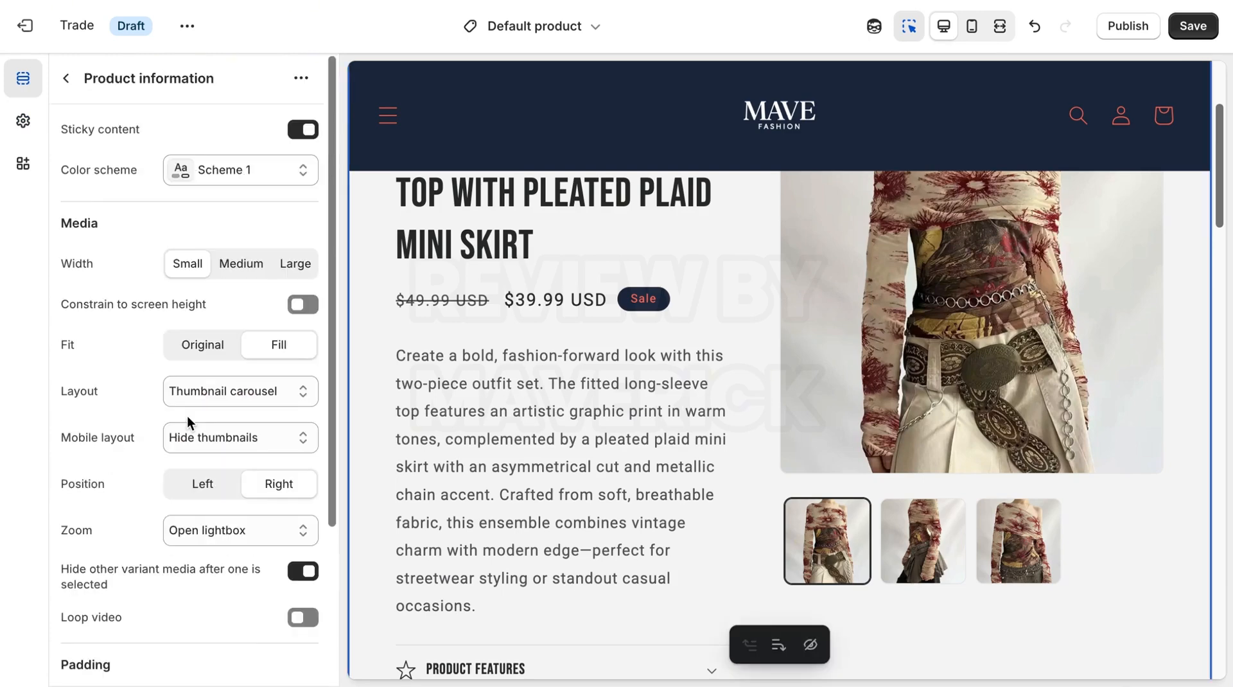
# Expand the theme settings of the Product information section and set the sale badge color scheme to Scheme 2.
pyautogui.moveTo(333, 465); pyautogui.dragTo(341, 599)
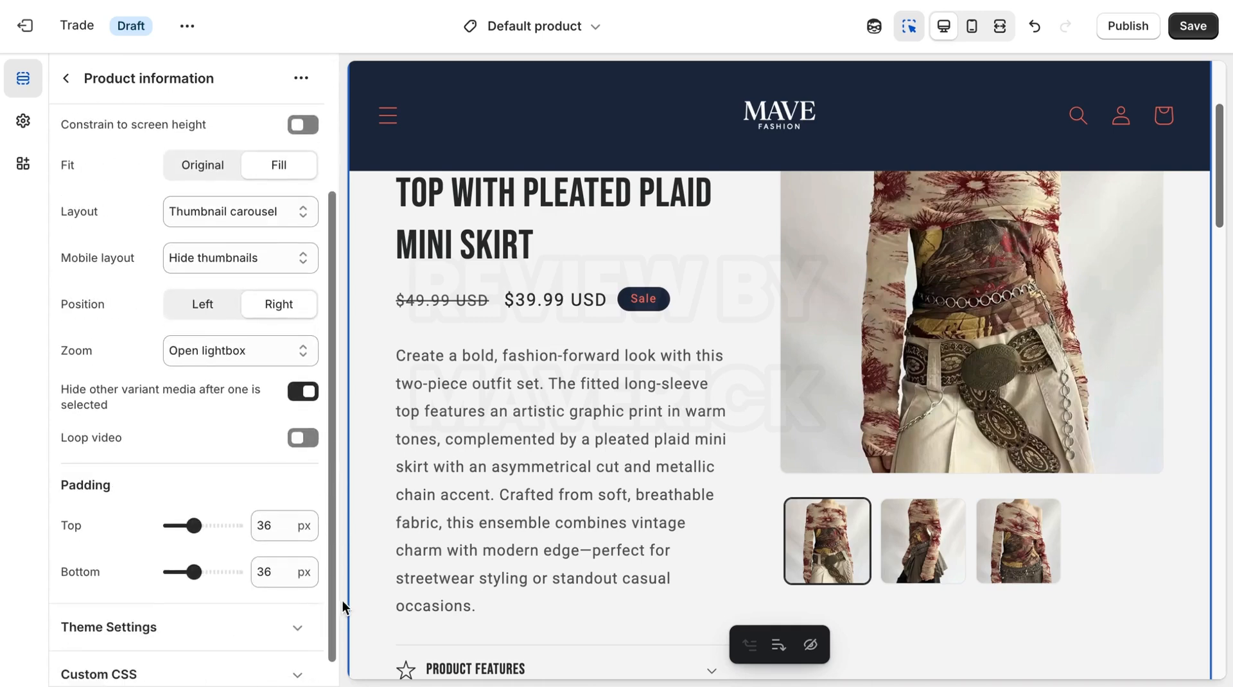
pyautogui.scroll(-1, 325, 603)
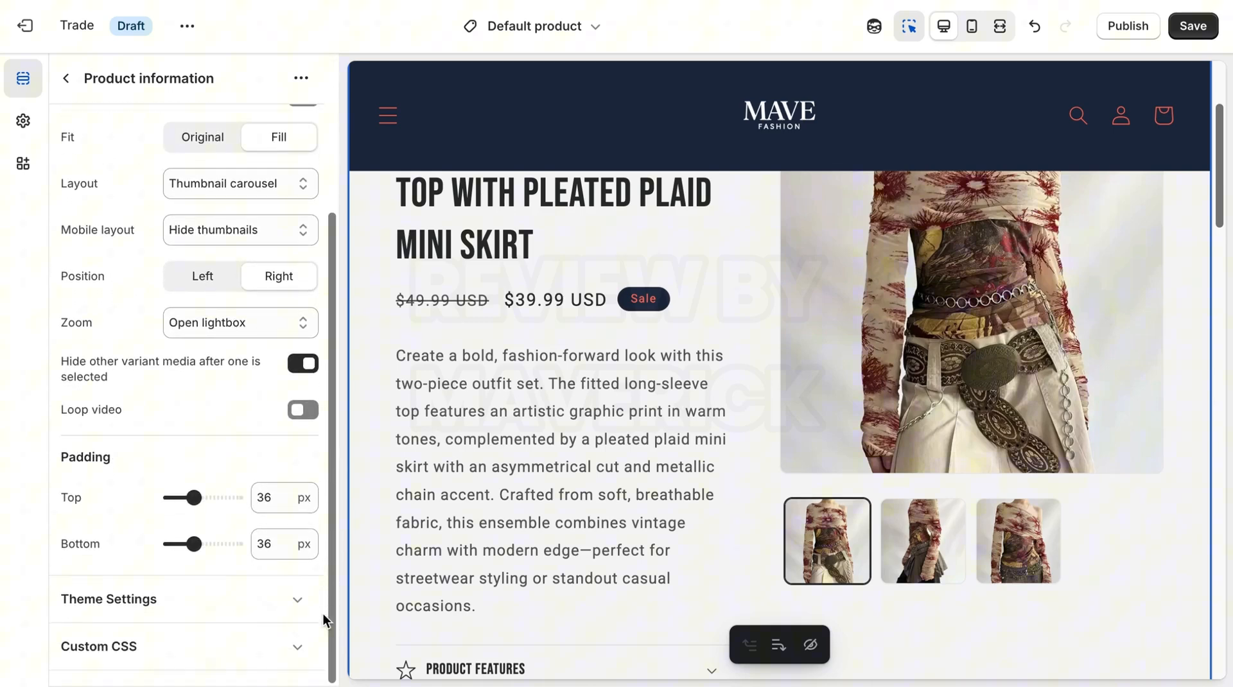
pyautogui.click(283, 594)
pyautogui.moveTo(330, 537); pyautogui.dragTo(329, 684)
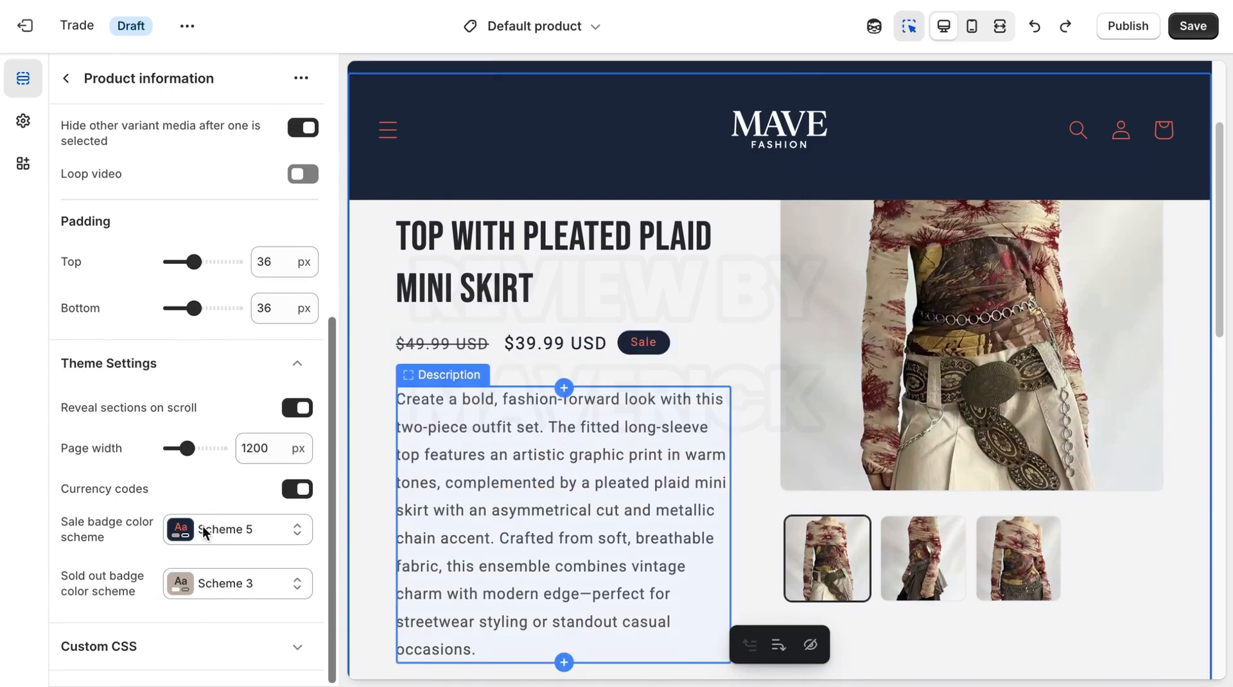
pyautogui.click(250, 535)
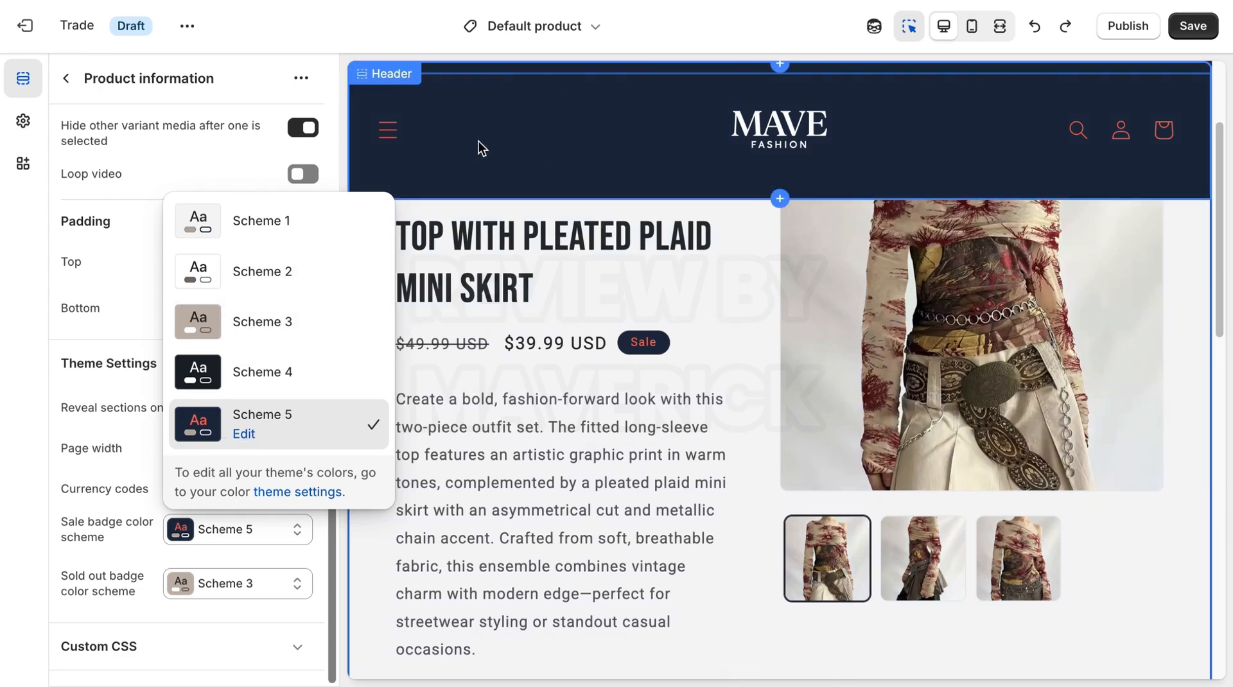
pyautogui.click(285, 283)
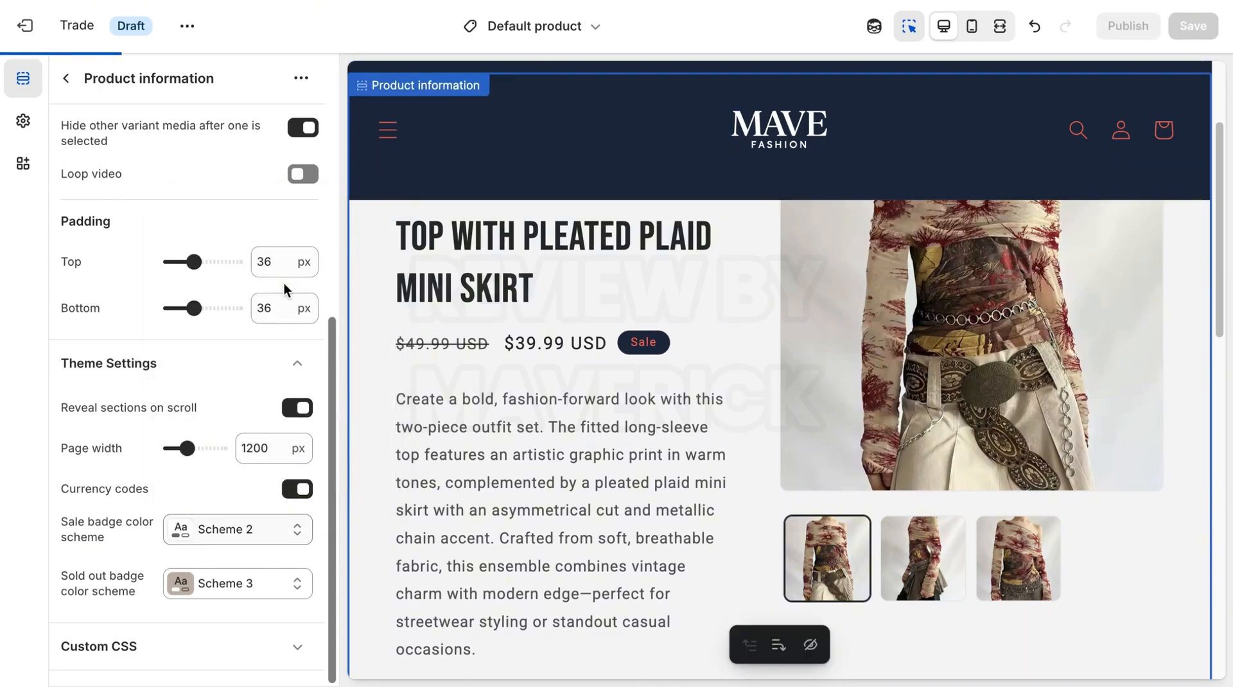
# Edit Scheme 2 from the sale badge color setting, change its background color to #E0E0E0, and close the scheme editor.
pyautogui.click(243, 529)
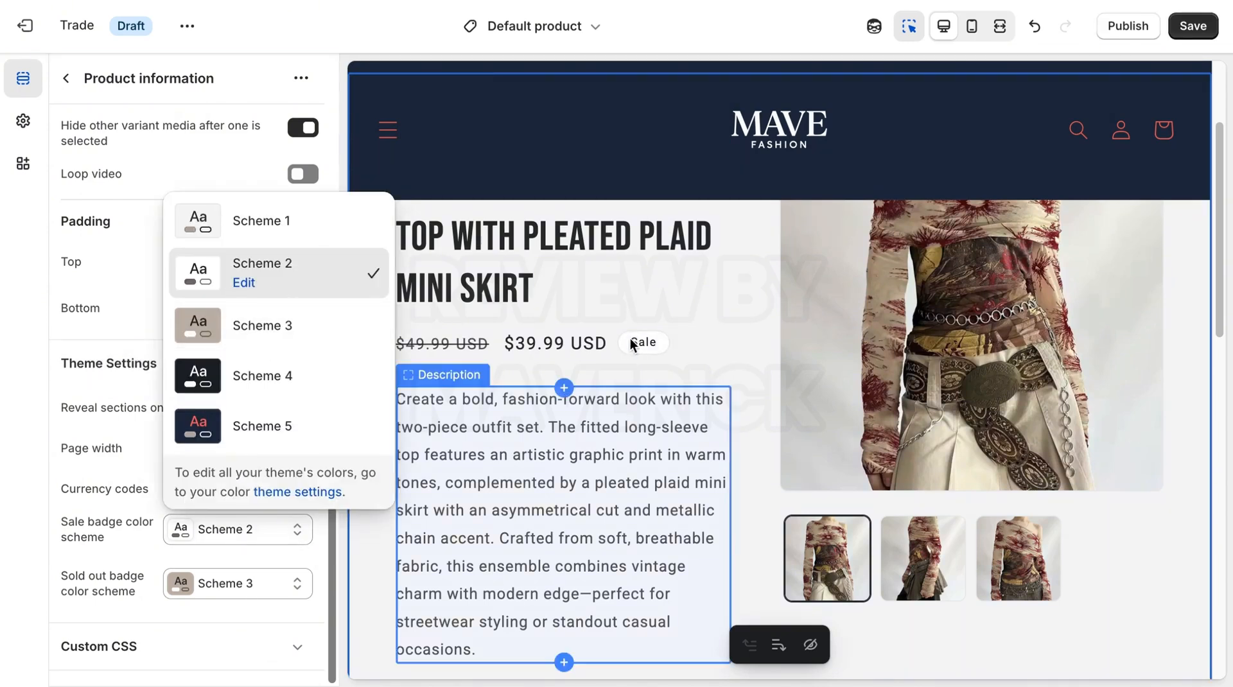
pyautogui.click(244, 283)
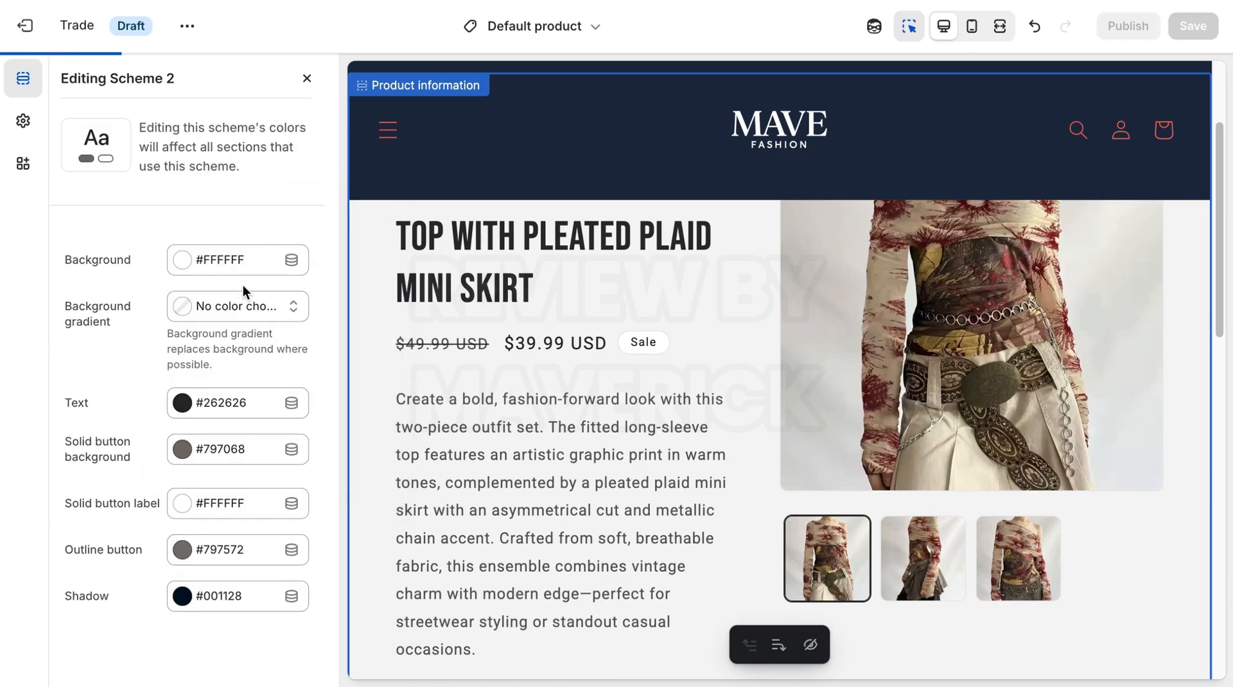
pyautogui.click(218, 272)
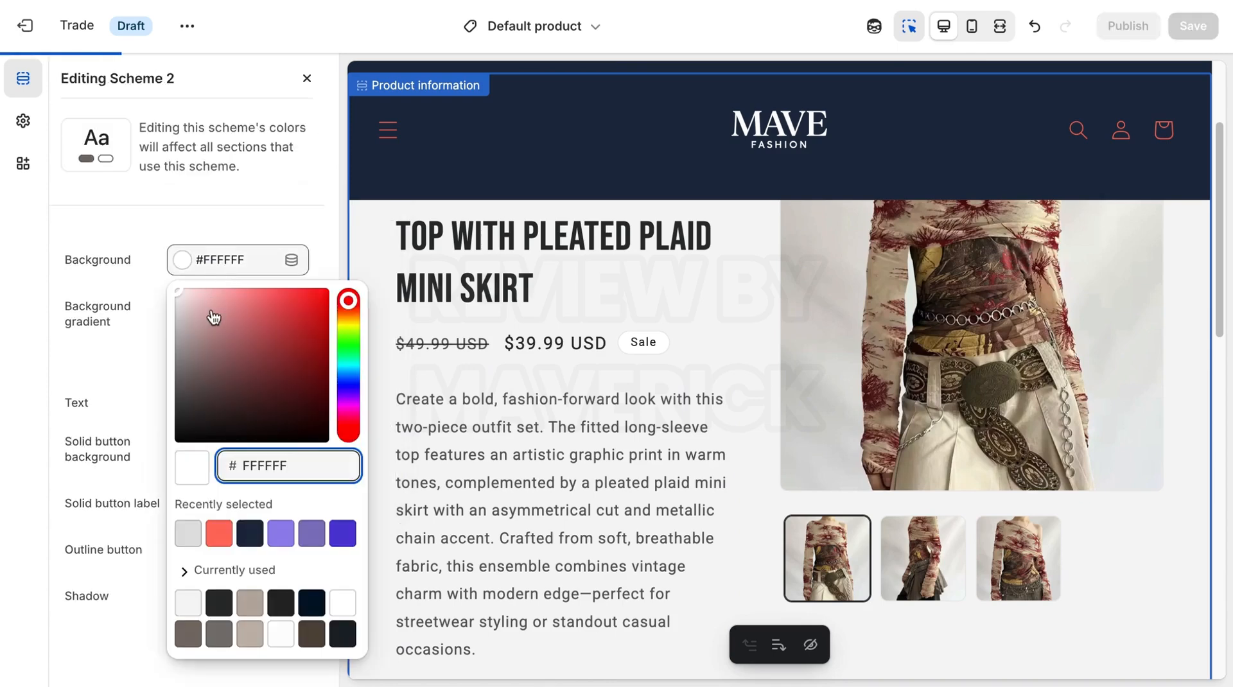
pyautogui.doubleClick(276, 471)
pyautogui.rightClick(276, 471)
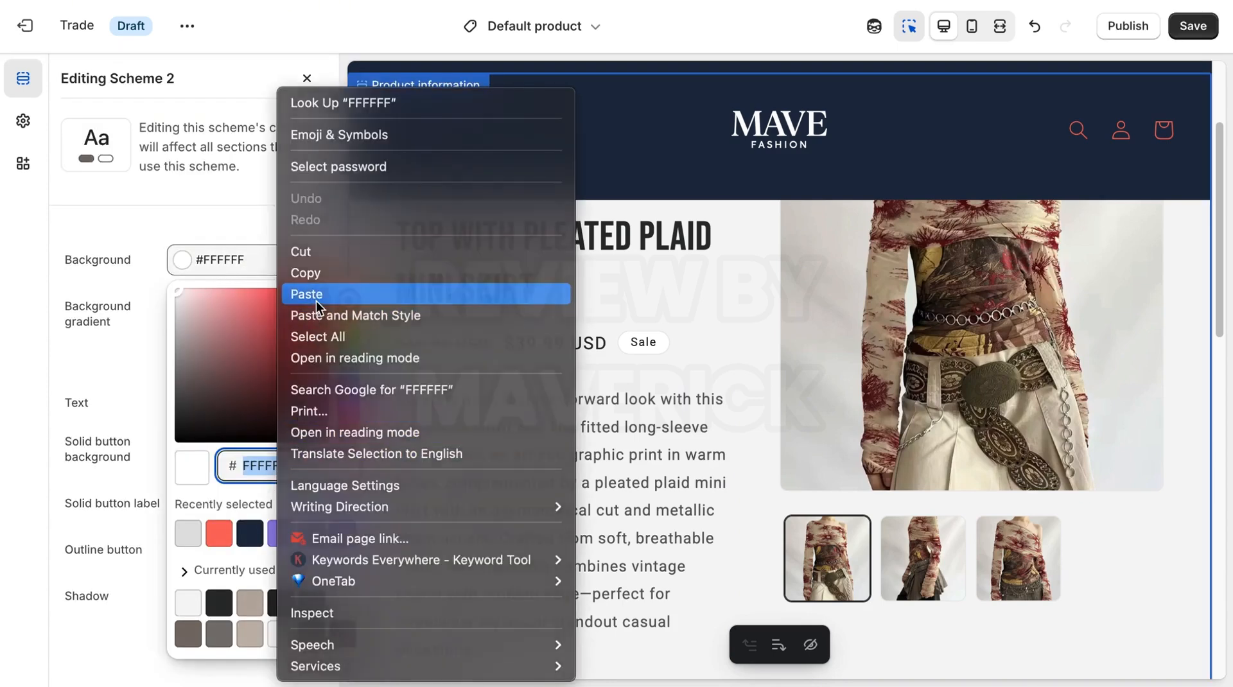
pyautogui.click(316, 301)
pyautogui.click(315, 195)
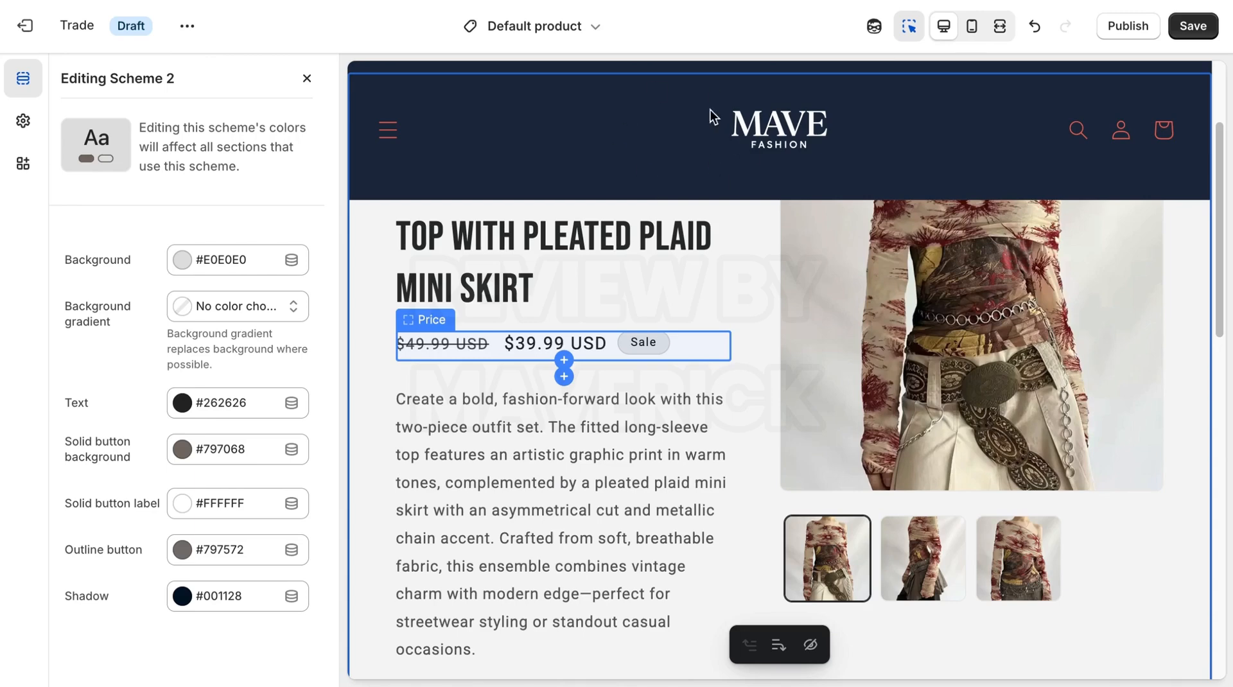
pyautogui.moveTo(1219, 219); pyautogui.dragTo(1226, 375)
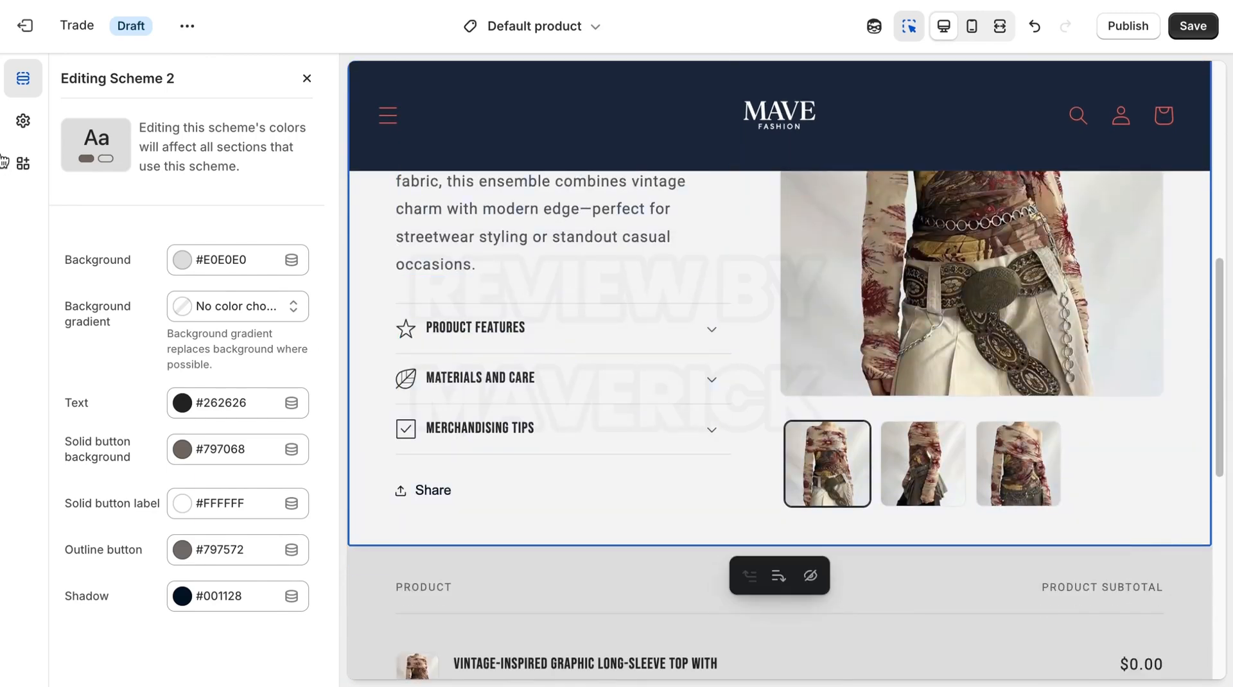
pyautogui.click(309, 79)
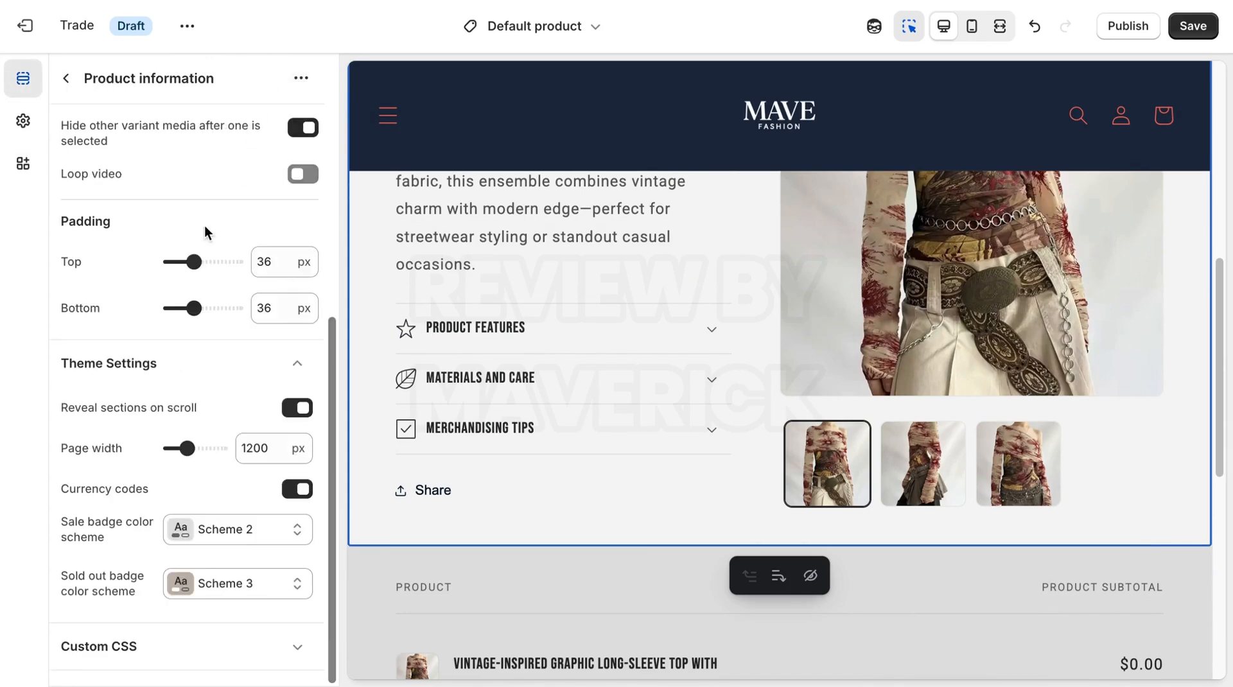
# Open the Quick order list section, re-enter #E0E0E0 as the background of its Scheme 2, and close the scheme editor.
pyautogui.click(66, 78)
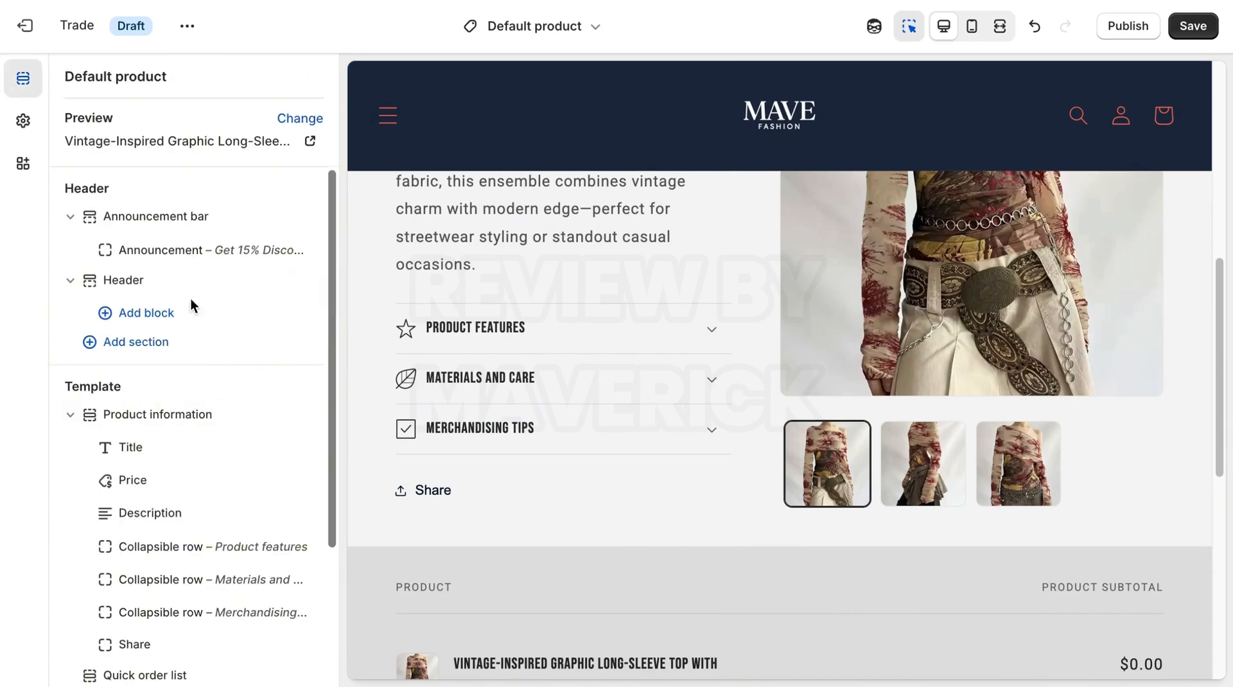
pyautogui.moveTo(333, 440); pyautogui.dragTo(338, 597)
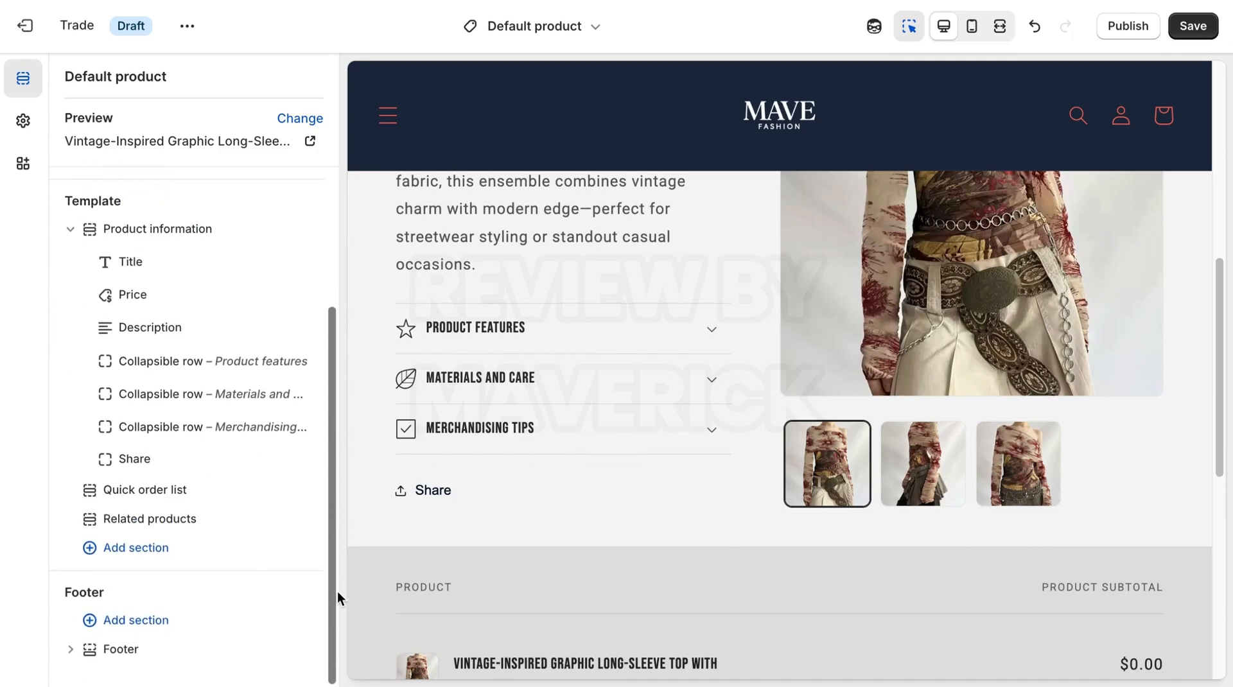
pyautogui.click(164, 490)
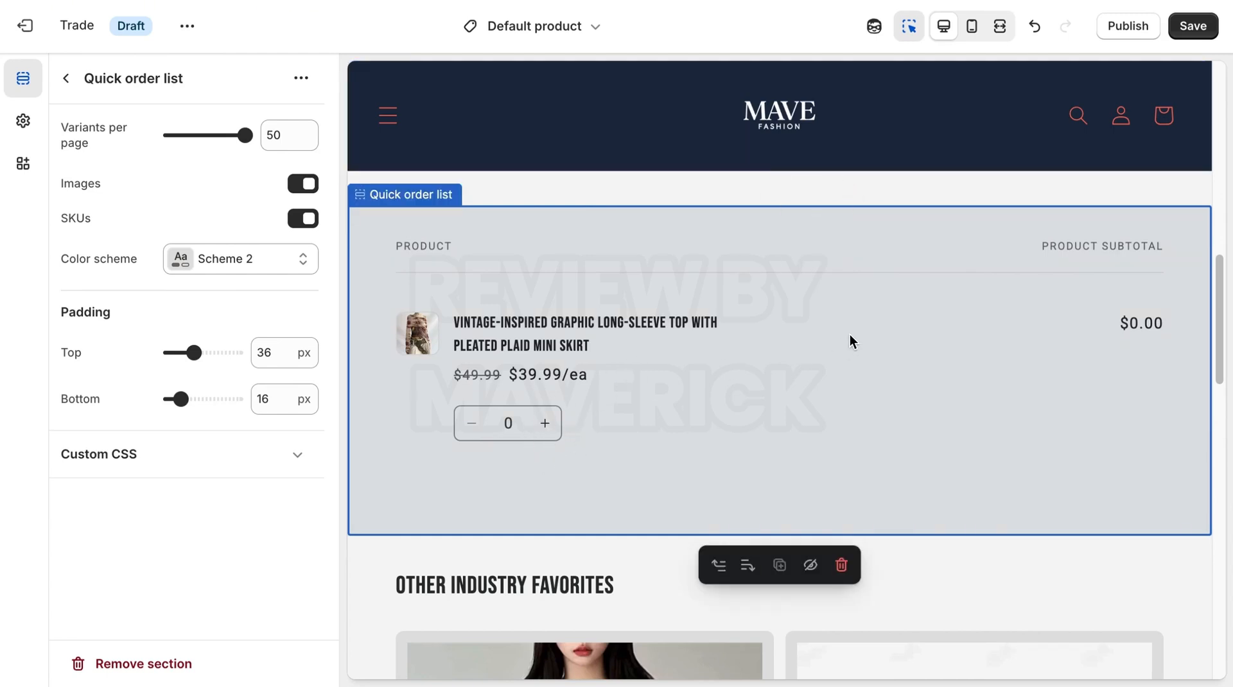
pyautogui.click(211, 261)
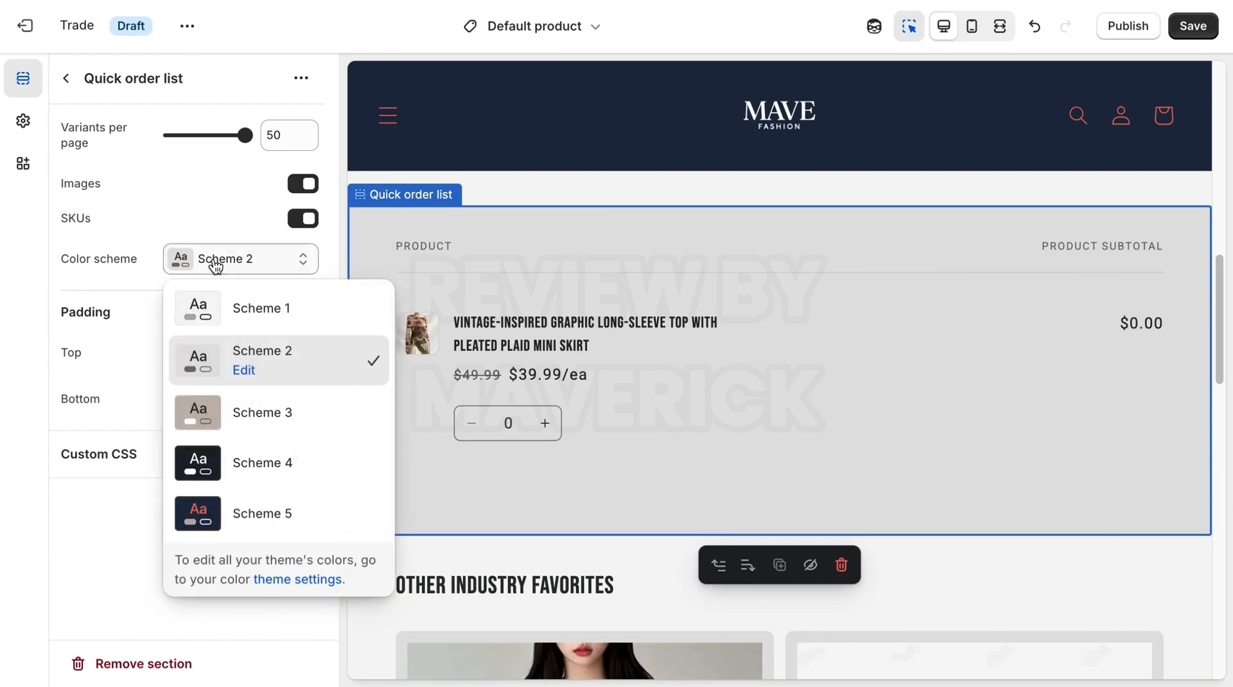
pyautogui.click(244, 370)
pyautogui.click(222, 268)
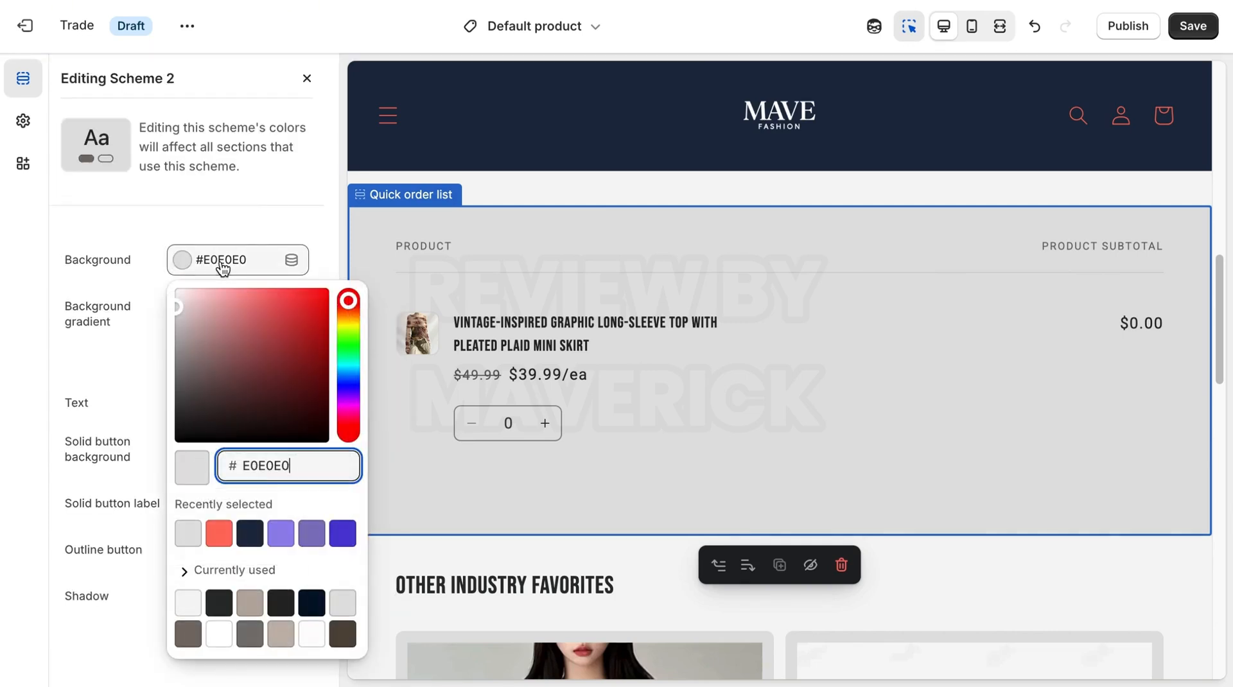
pyautogui.doubleClick(266, 463)
pyautogui.rightClick(267, 463)
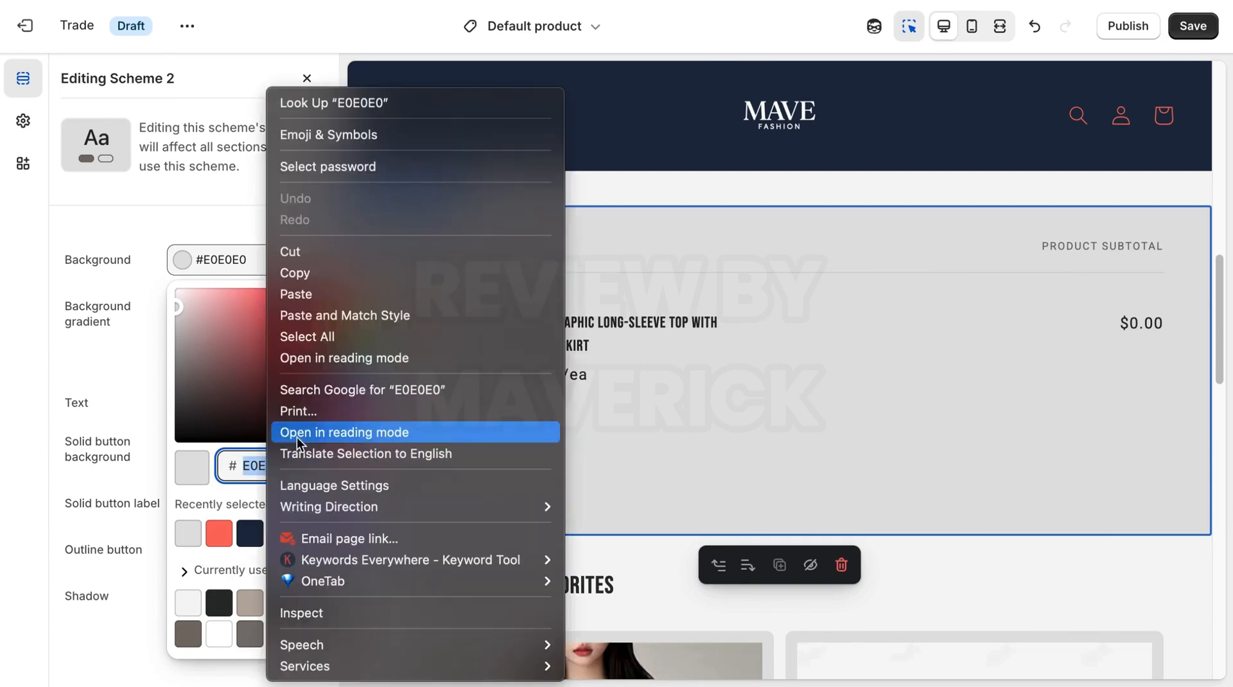
pyautogui.click(221, 426)
pyautogui.rightClick(273, 460)
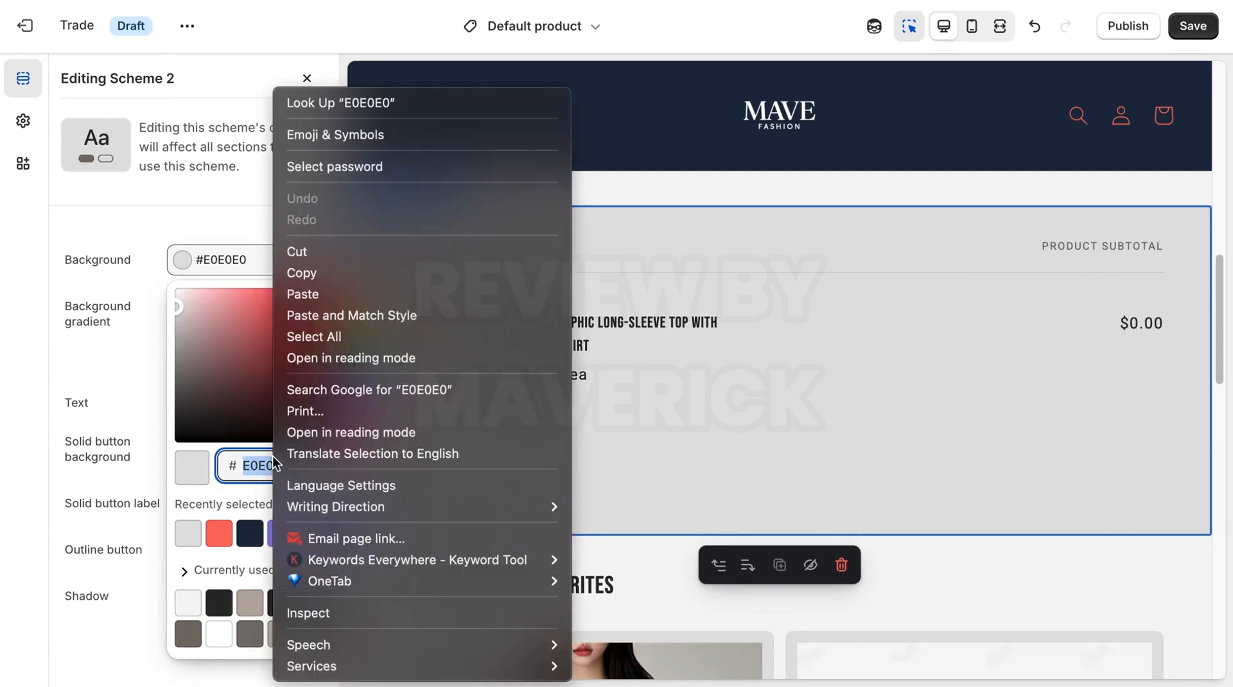
pyautogui.click(330, 297)
pyautogui.click(286, 222)
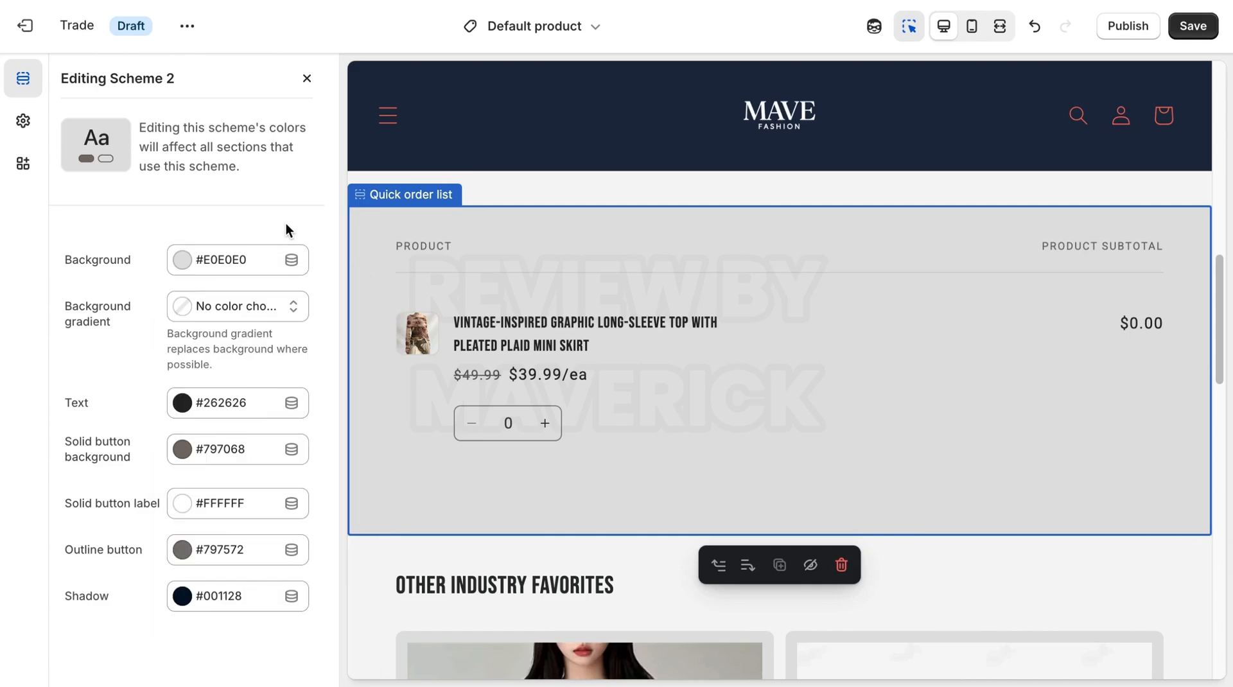
pyautogui.click(307, 78)
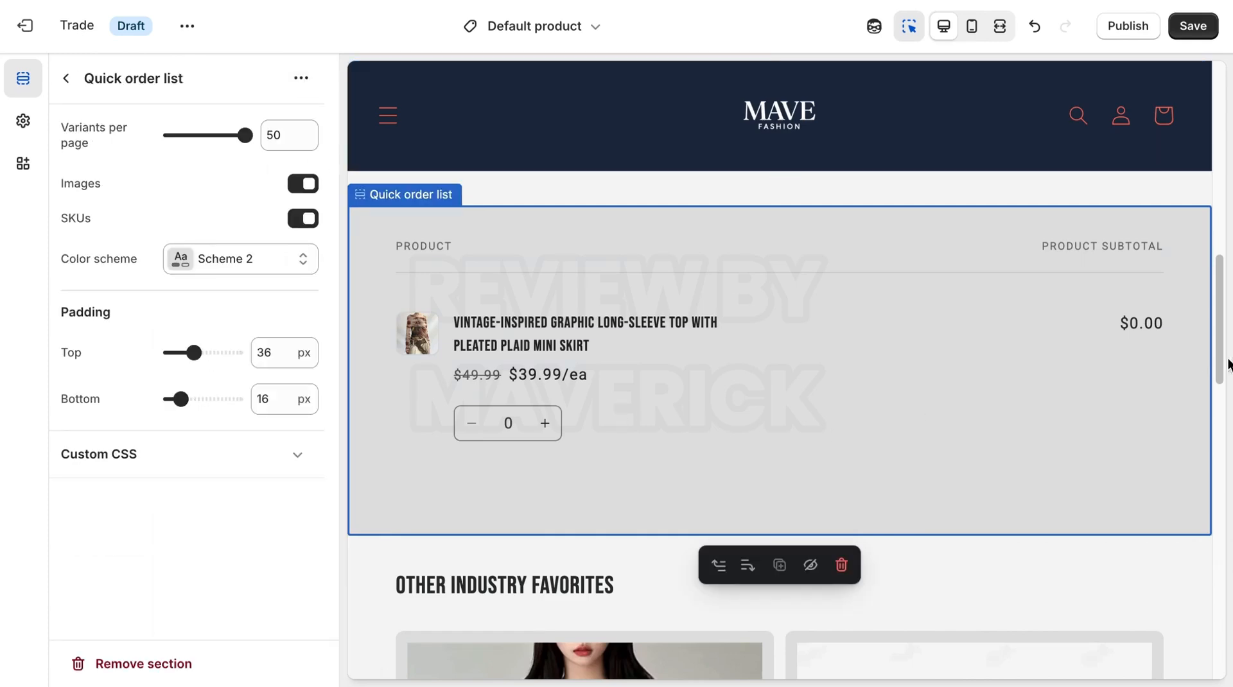
pyautogui.moveTo(1226, 363); pyautogui.dragTo(1212, 440)
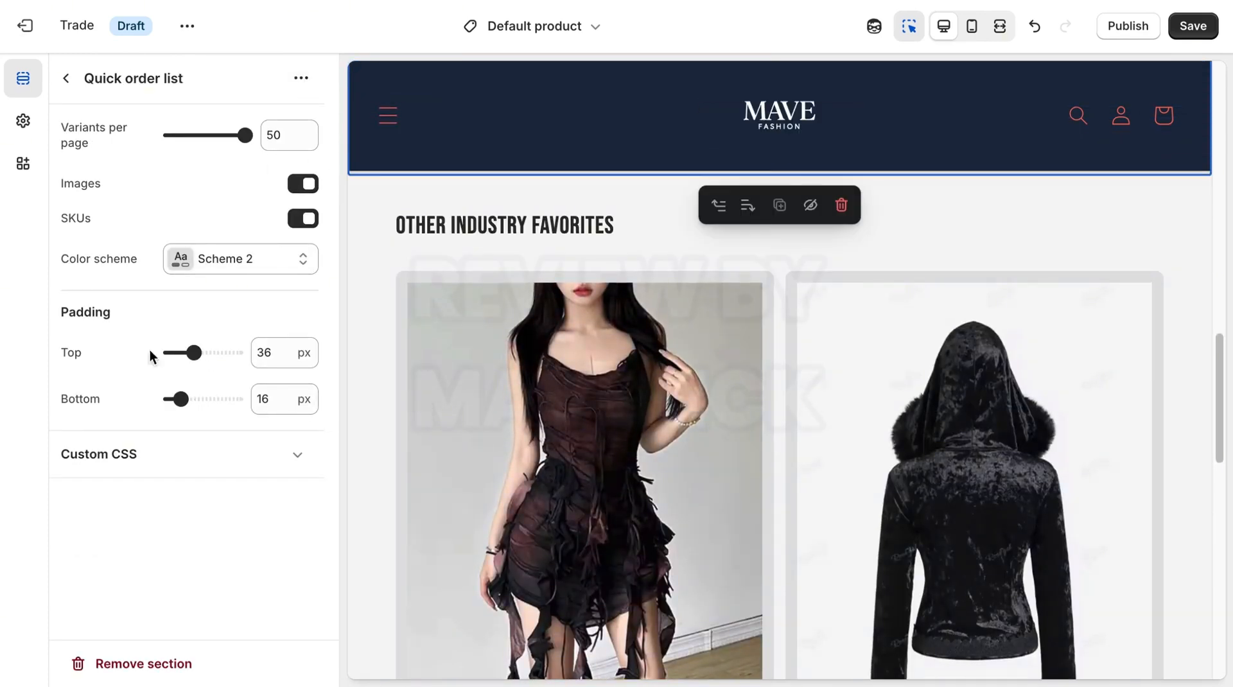
pyautogui.click(65, 78)
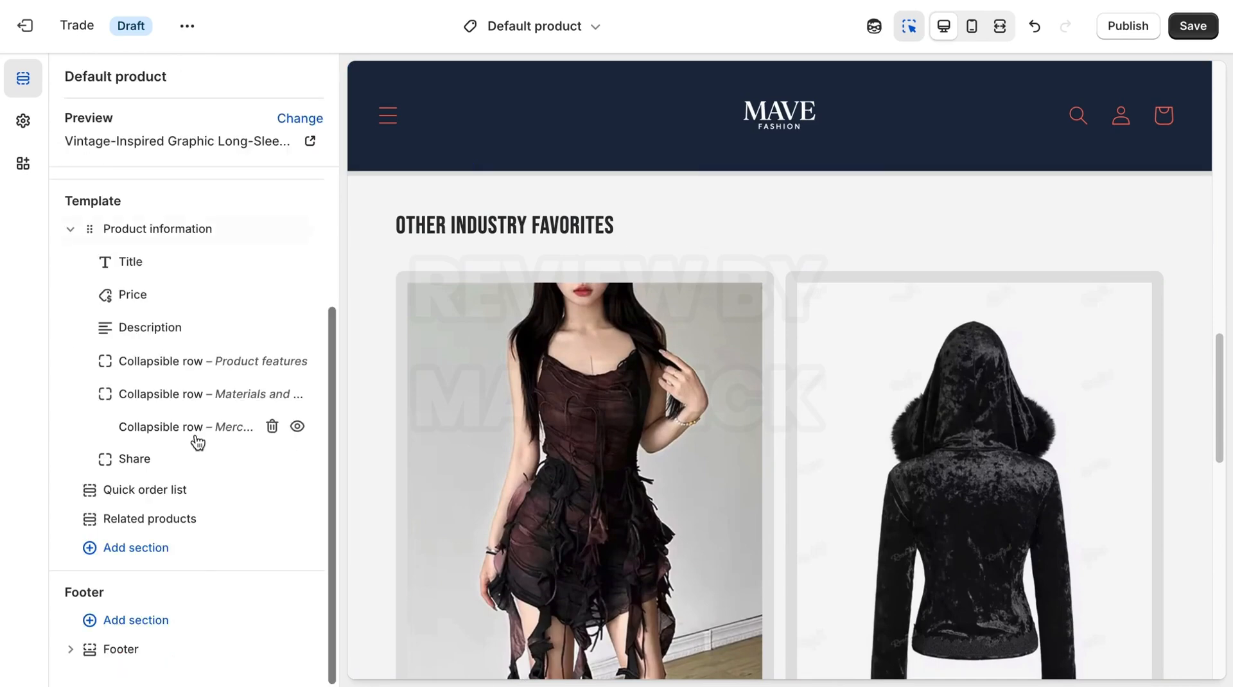
pyautogui.click(176, 493)
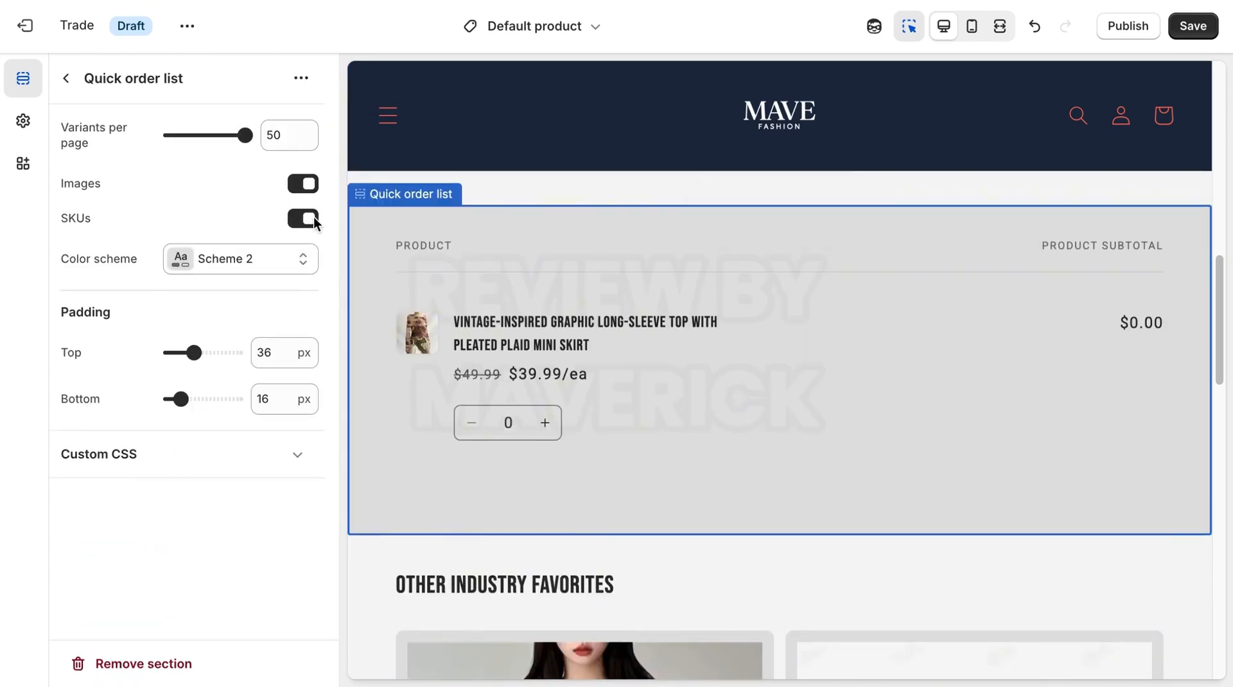
pyautogui.click(66, 78)
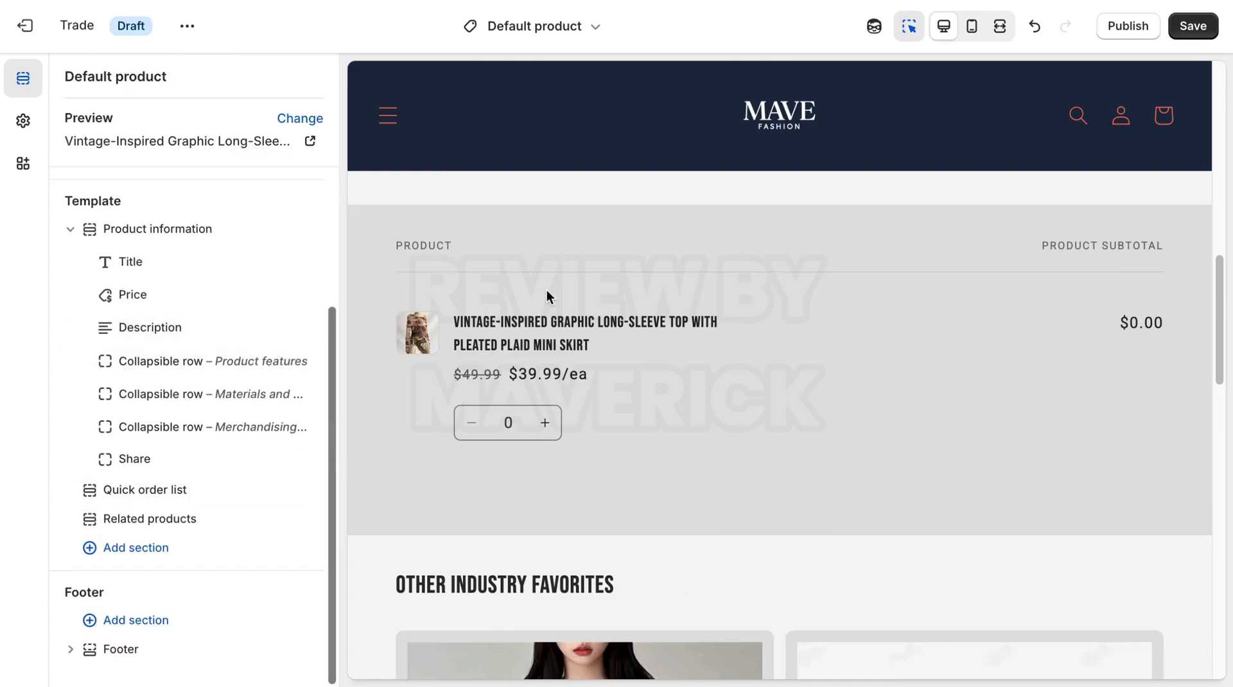
# Open the Related products section and replace its heading with "Other product customers love".
pyautogui.click(156, 521)
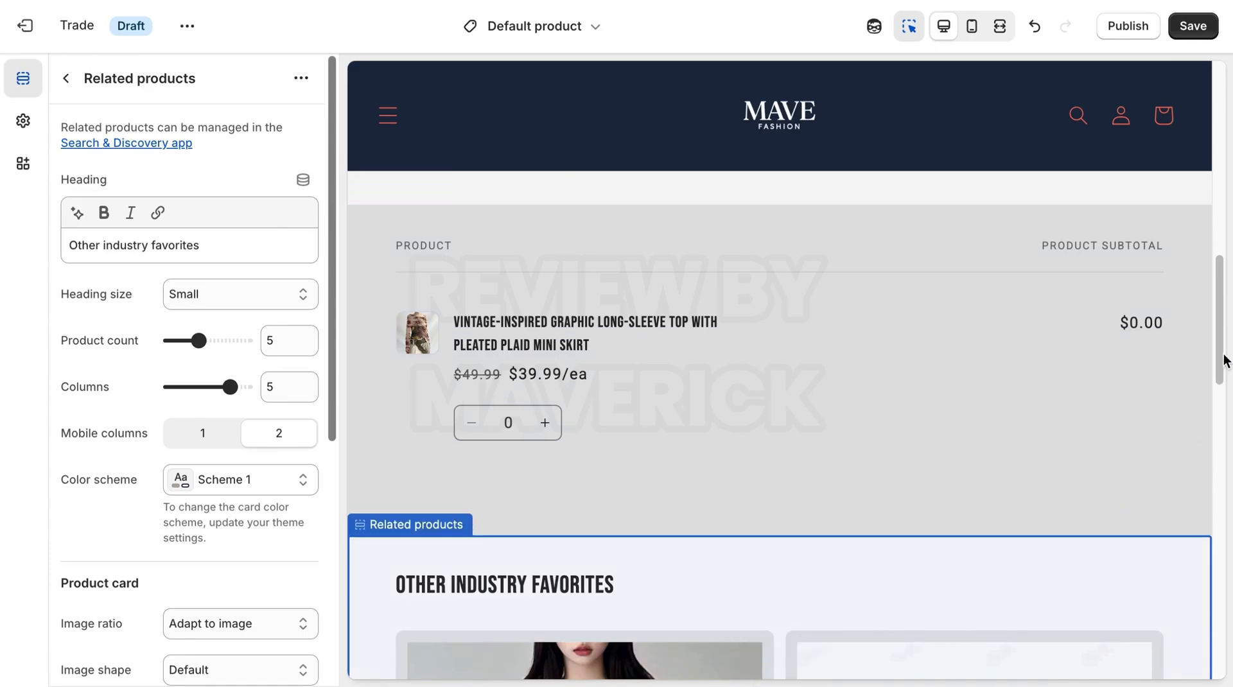
pyautogui.moveTo(1223, 357); pyautogui.dragTo(1205, 442)
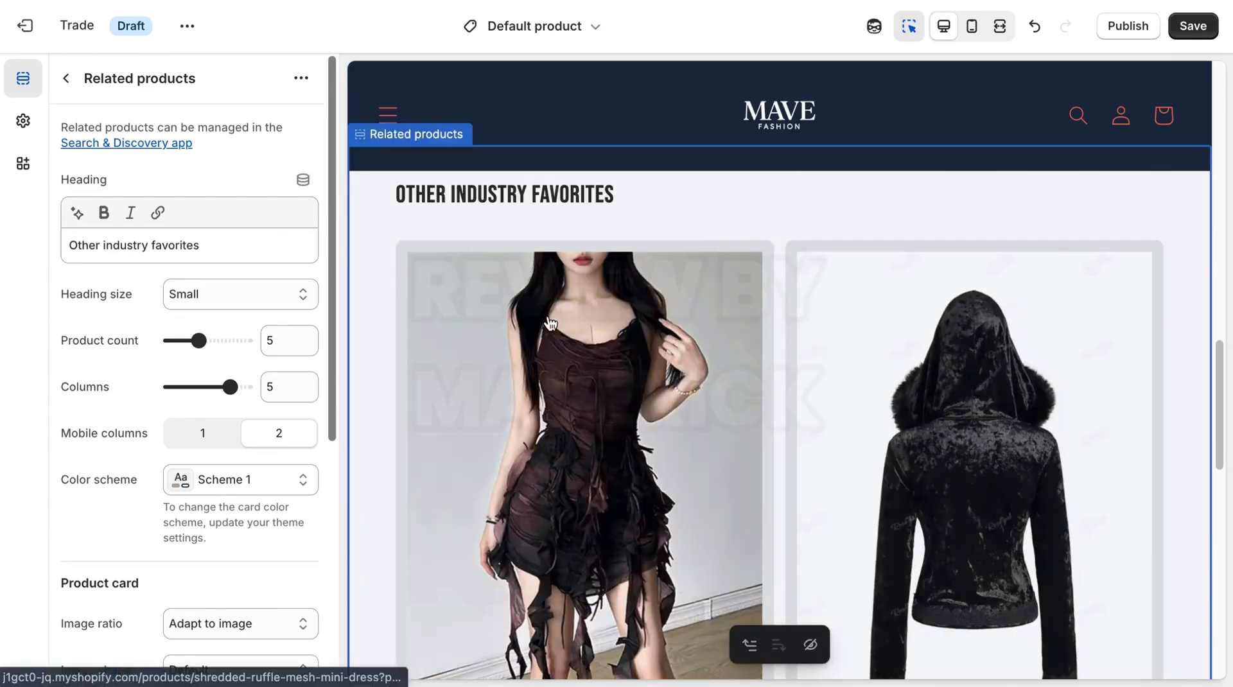
pyautogui.click(200, 240)
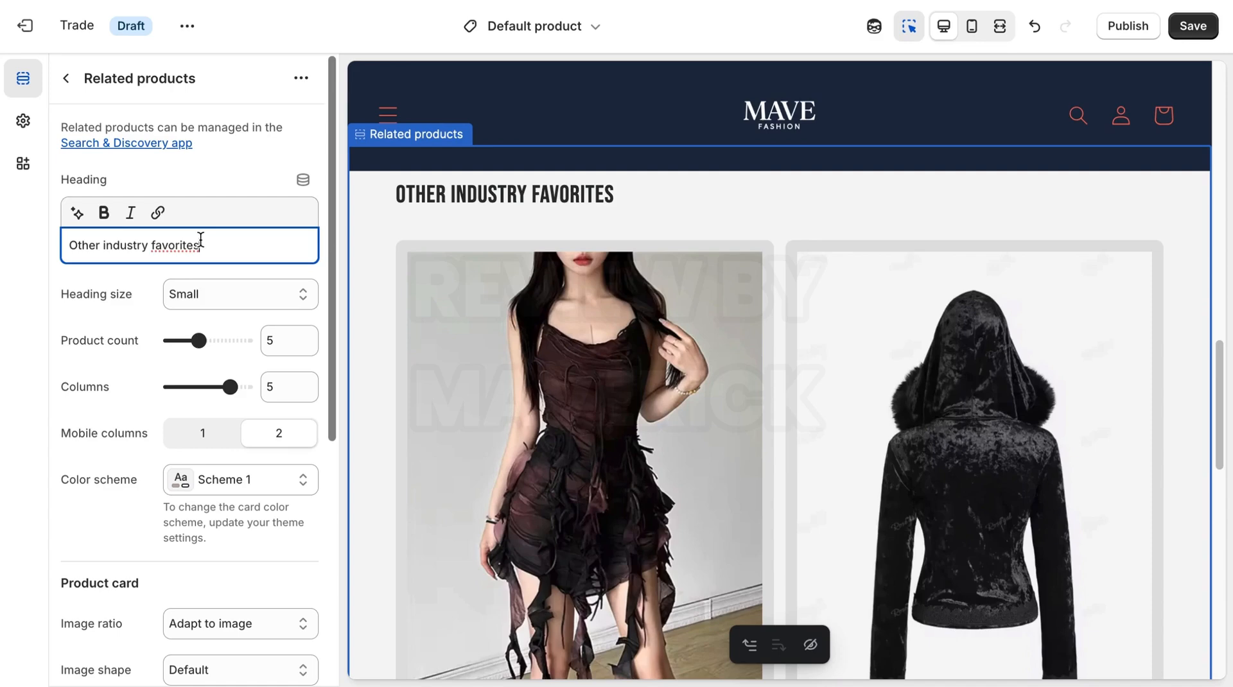
pyautogui.press('BackSpace')
pyautogui.press('BackSpace')
pyautogui.press('BackSpace')
pyautogui.press('BackSpace')
pyautogui.press('BackSpace')
pyautogui.press('BackSpace')
pyautogui.press('BackSpace')
pyautogui.press('BackSpace')
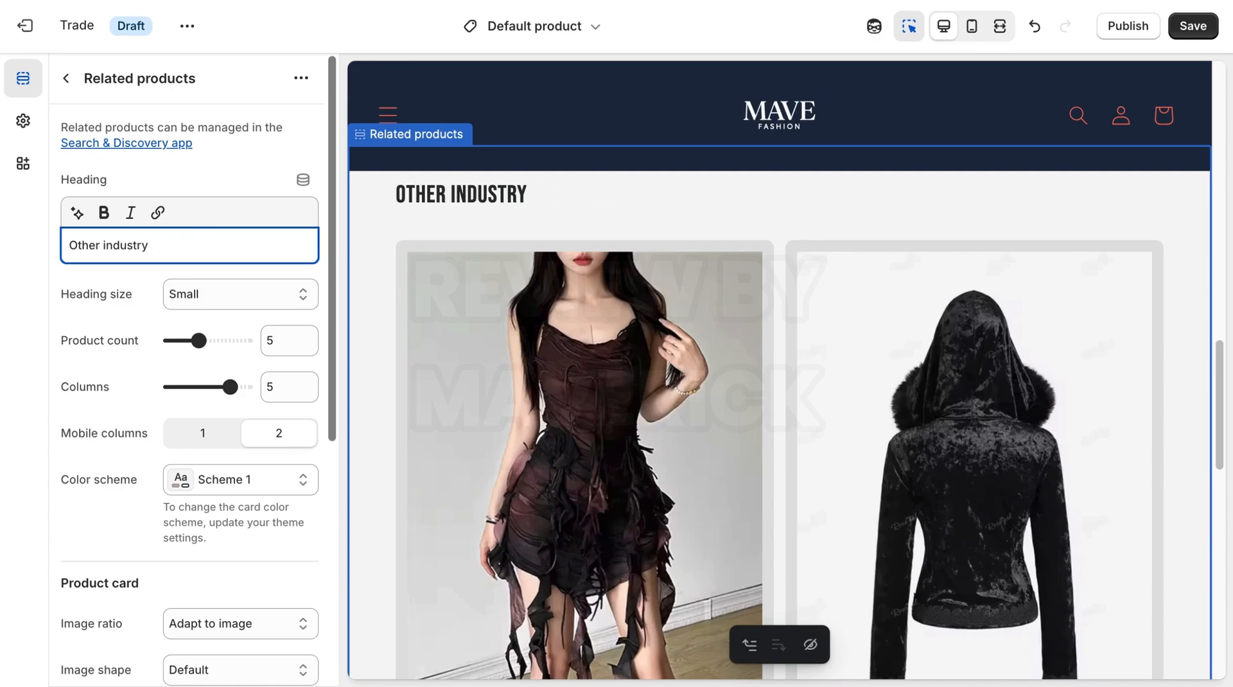
pyautogui.press('BackSpace')
pyautogui.press('BackSpace')
pyautogui.press('BackSpace')
pyautogui.press('BackSpace')
pyautogui.press('BackSpace')
pyautogui.press('BackSpace')
pyautogui.press('BackSpace')
pyautogui.press('BackSpace')
pyautogui.write('product')
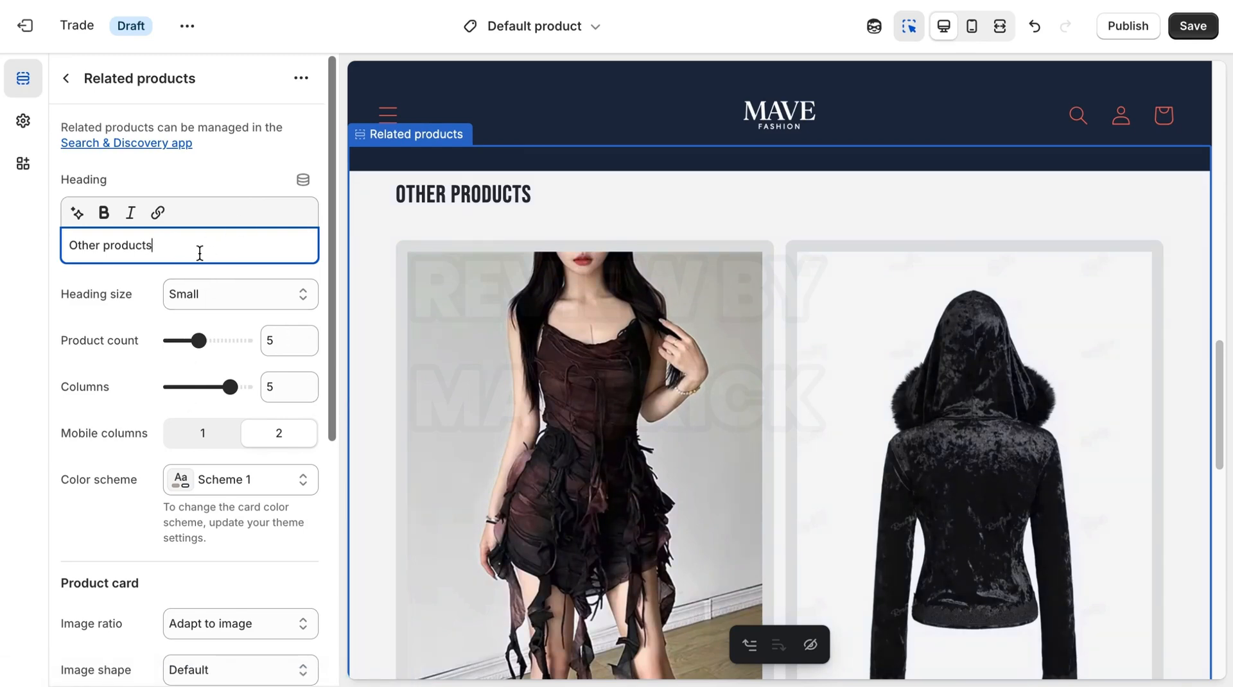
pyautogui.write('custo')
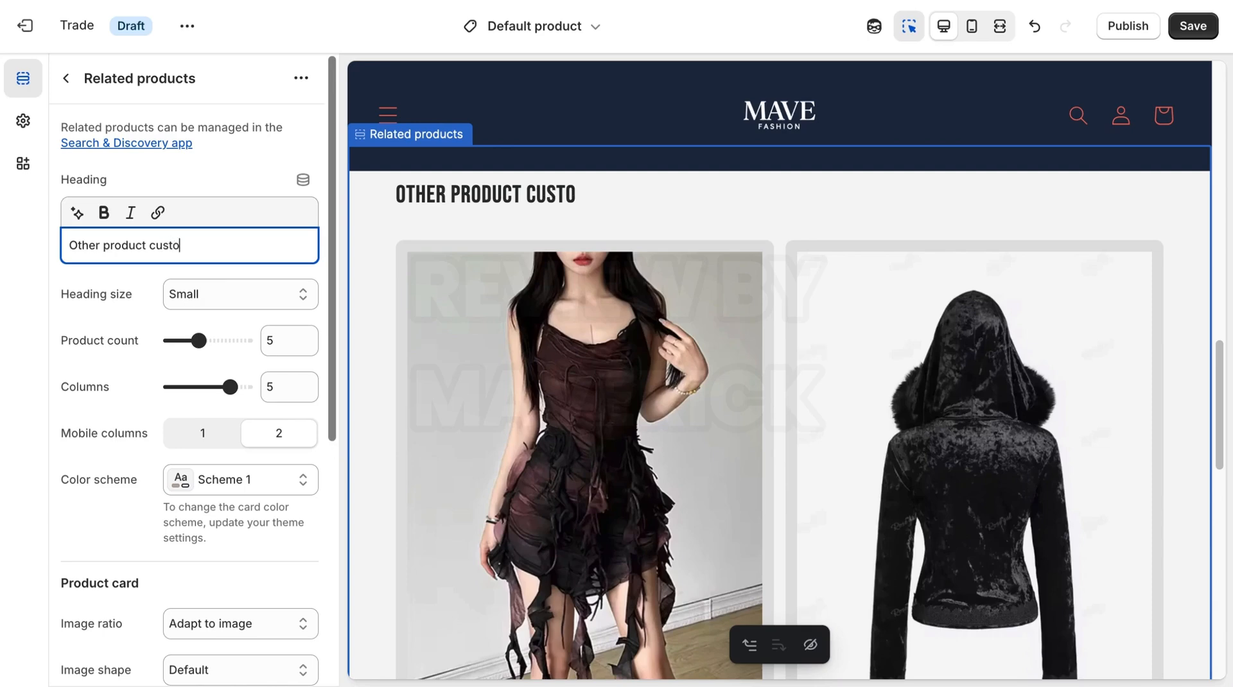
pyautogui.write('mers love')
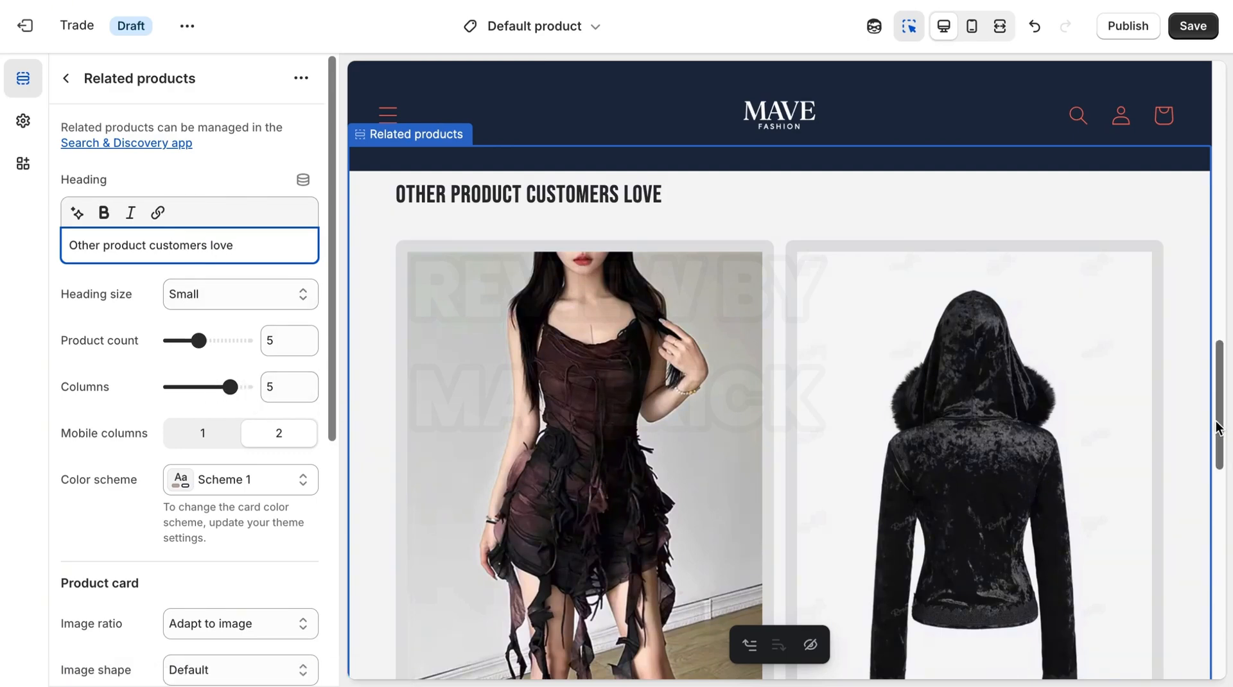
# Set the Related products color scheme to Scheme 2 and check the product cards in the preview down to the footer.
pyautogui.click(255, 481)
pyautogui.click(256, 233)
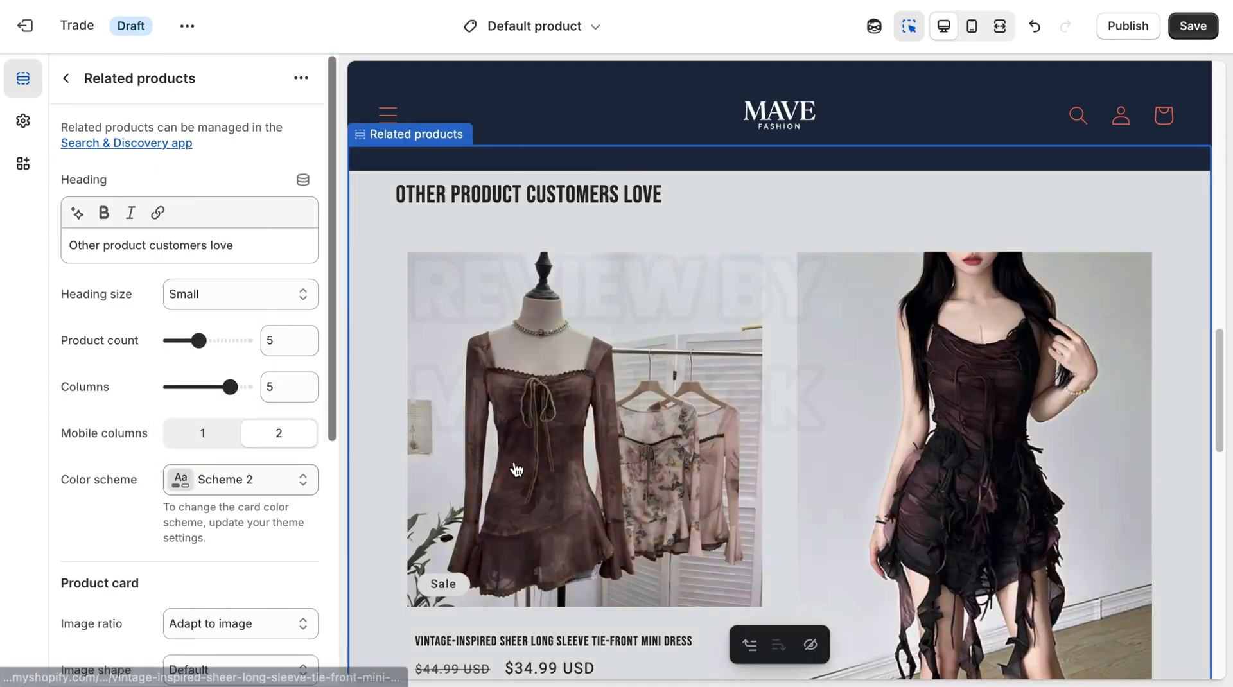
pyautogui.click(1217, 517)
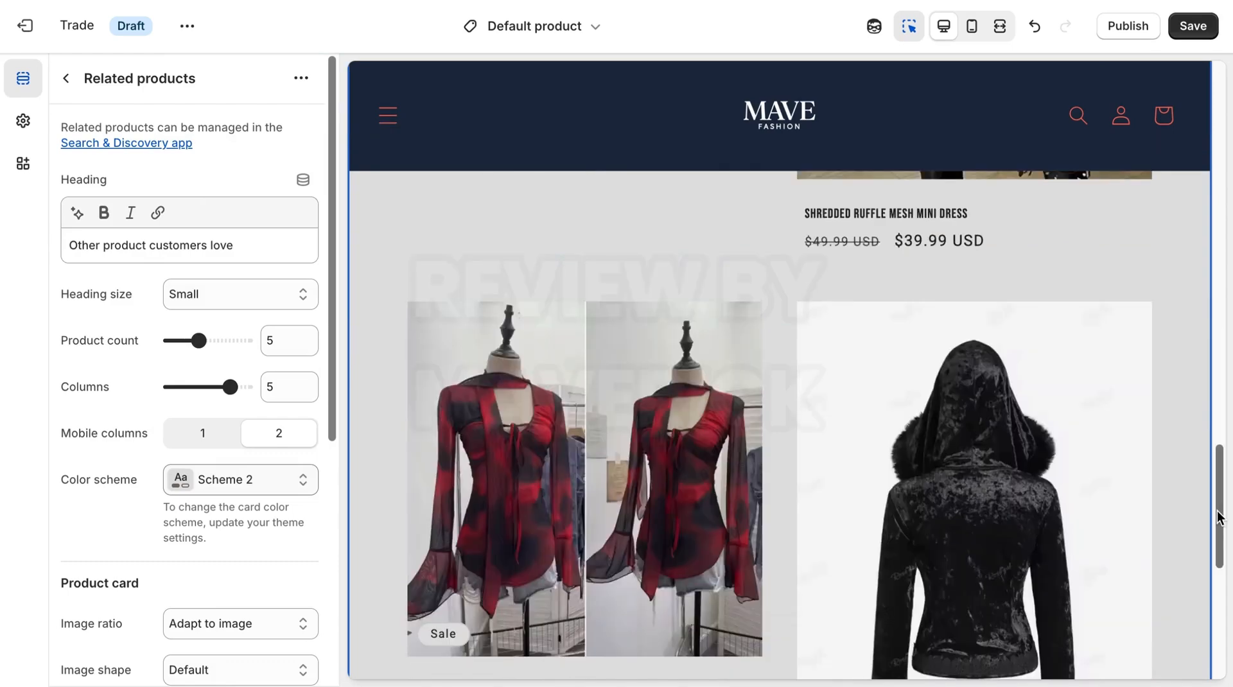
pyautogui.scroll(-5, 1218, 517)
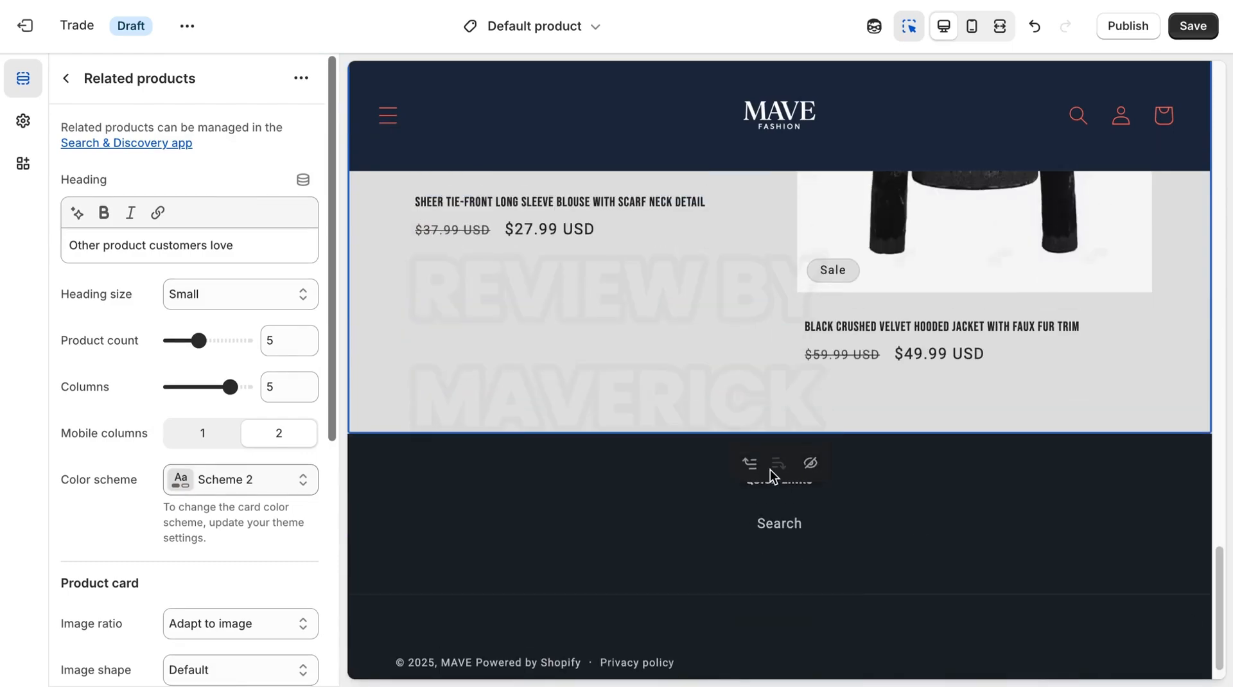
# Leave the Related products settings and set the Footer section's color scheme to Scheme 5.
pyautogui.click(65, 79)
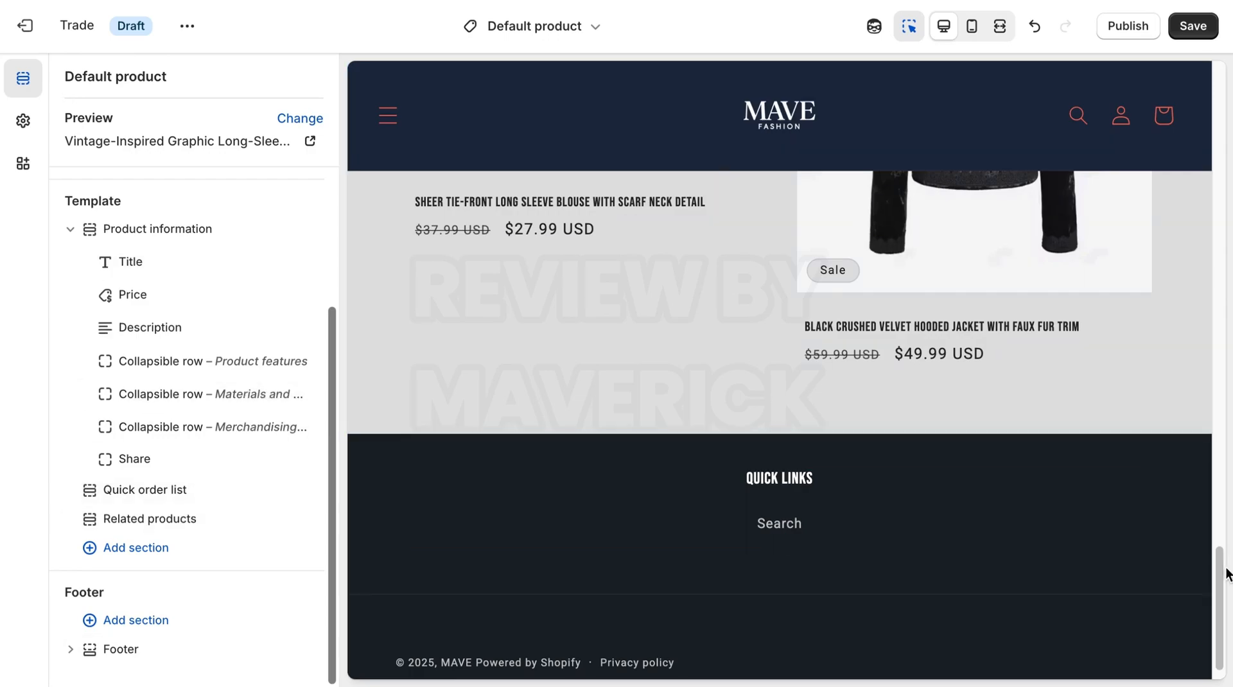
pyautogui.moveTo(1218, 576); pyautogui.dragTo(1161, 330)
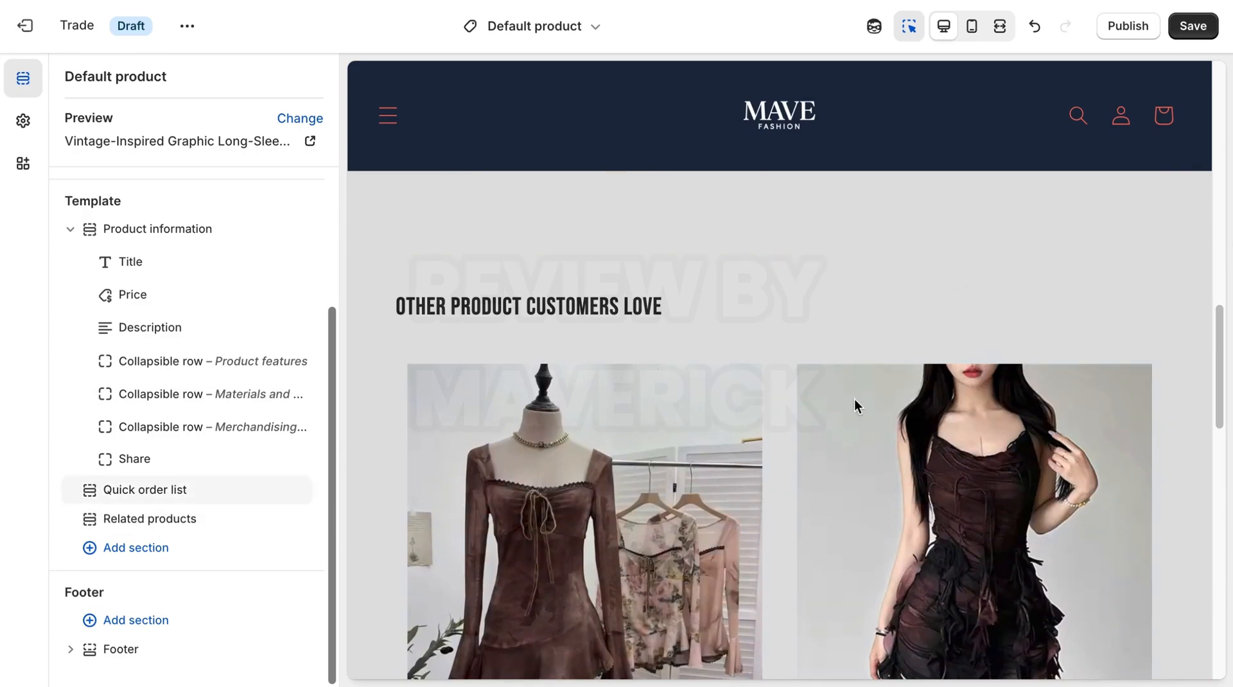
pyautogui.moveTo(1219, 398); pyautogui.dragTo(1188, 633)
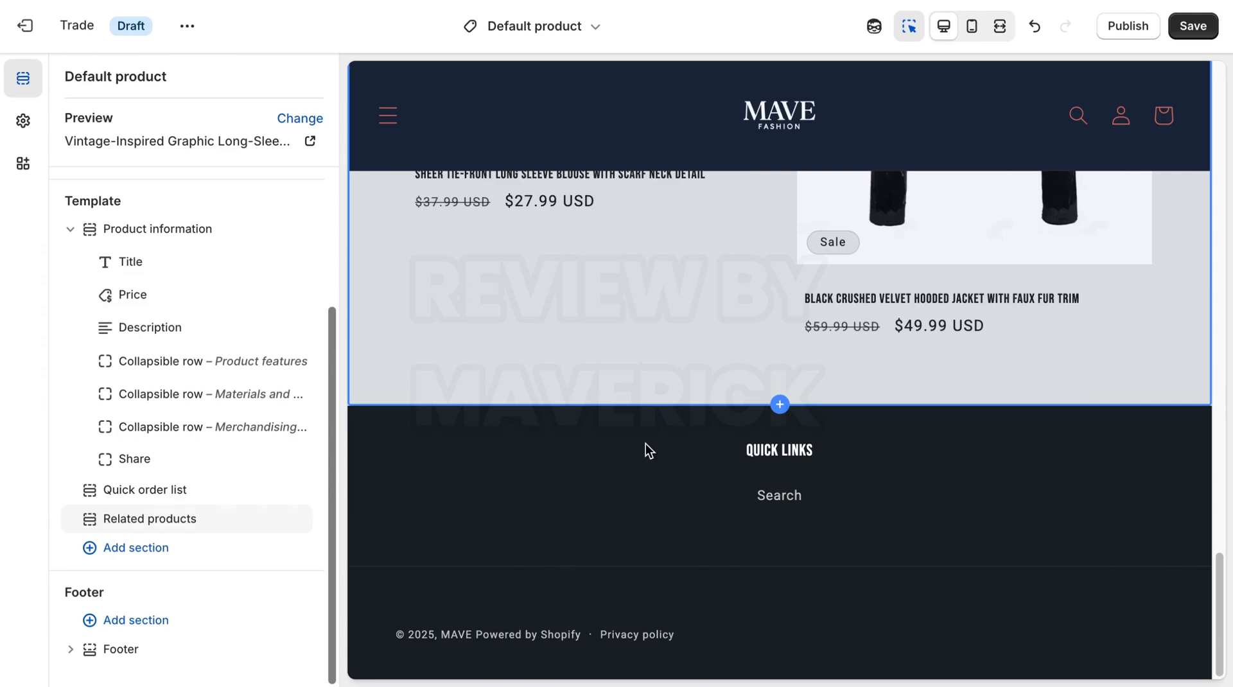
pyautogui.click(152, 654)
pyautogui.click(213, 138)
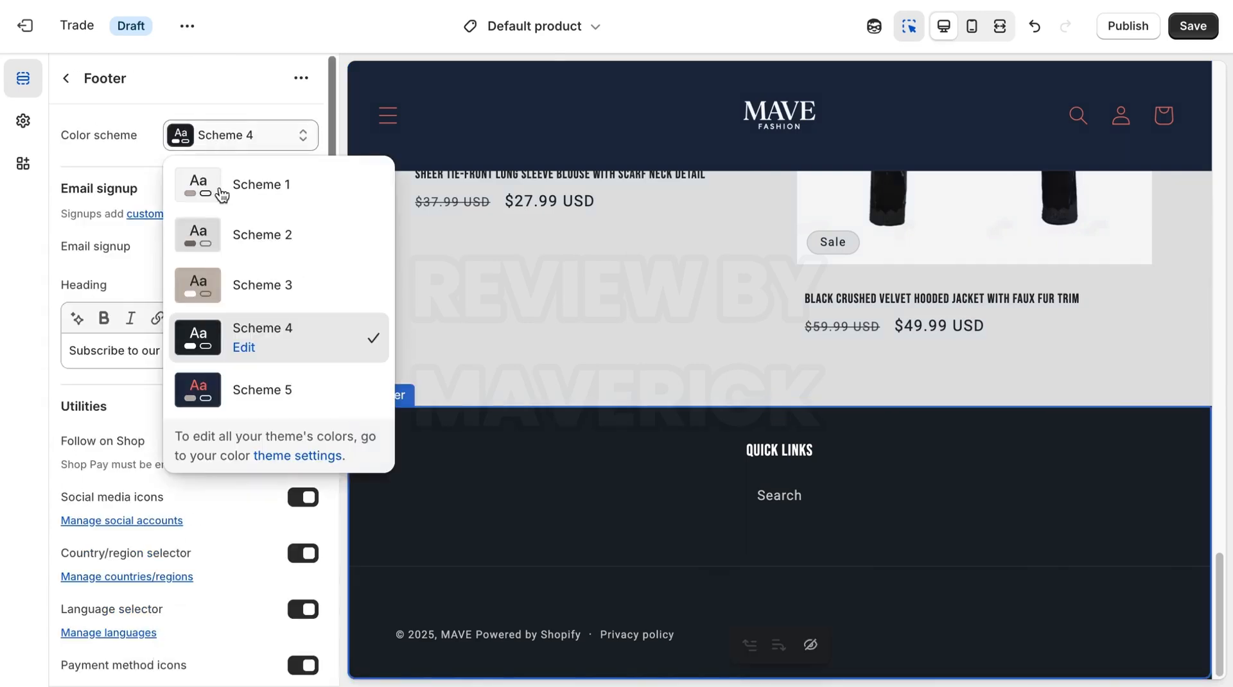
pyautogui.click(253, 393)
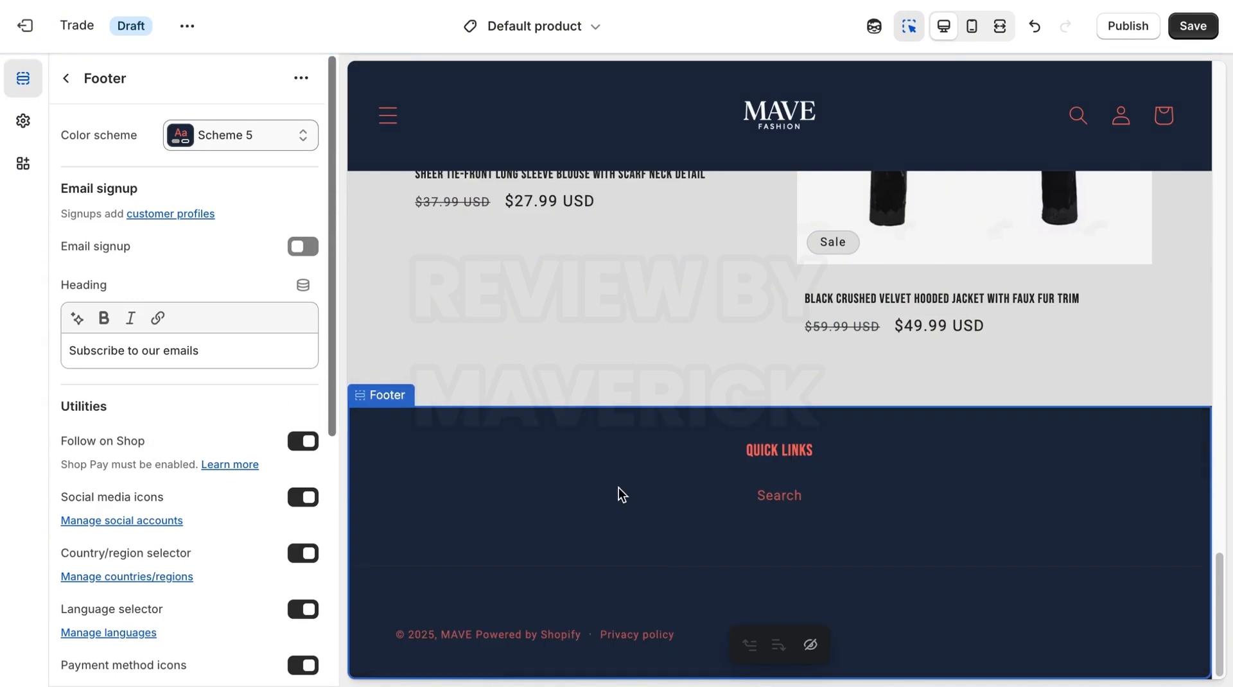
# Open the footer's menu block and replace its heading with "STORE".
pyautogui.click(727, 474)
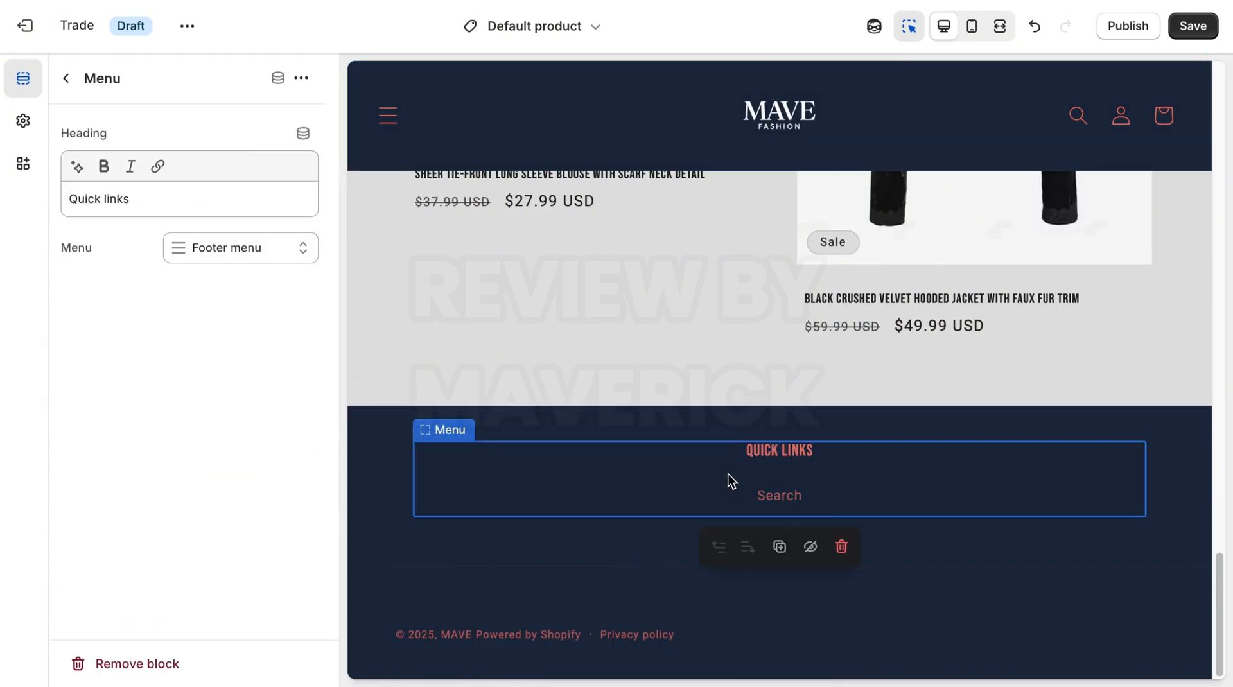
pyautogui.click(204, 202)
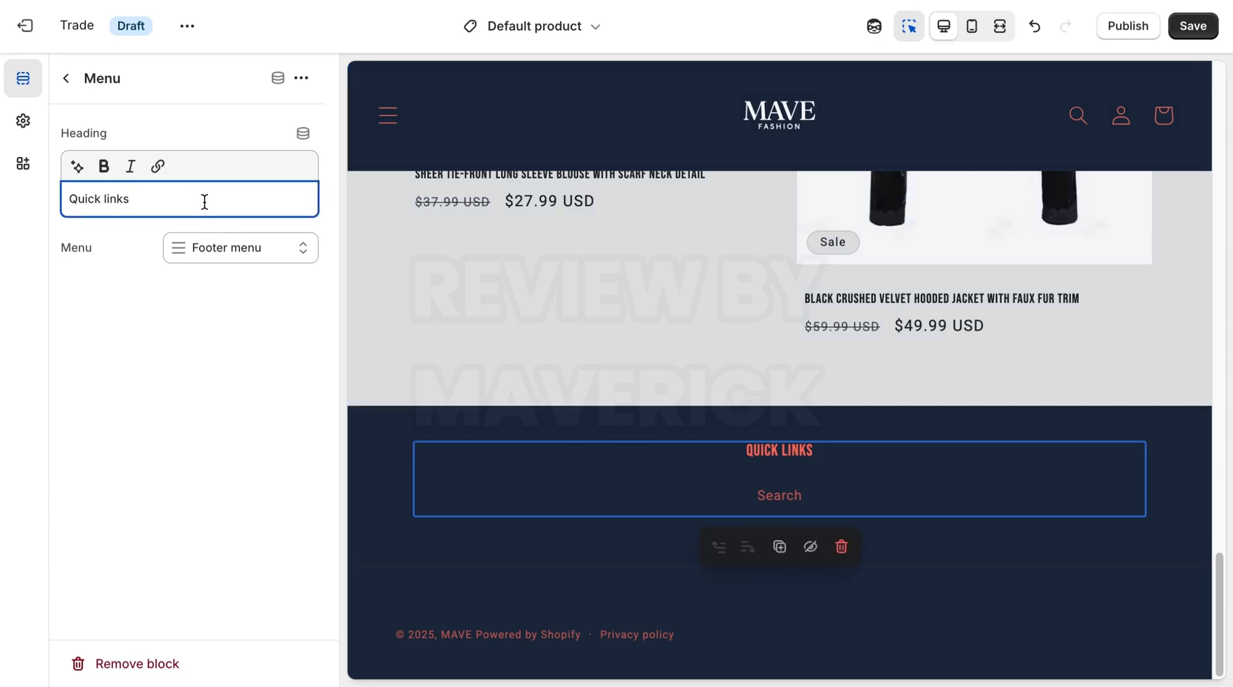
pyautogui.press('BackSpace')
pyautogui.press('BackSpace')
pyautogui.press('BackSpace')
pyautogui.press('BackSpace')
pyautogui.press('BackSpace')
pyautogui.press('BackSpace')
pyautogui.press('BackSpace')
pyautogui.press('BackSpace')
pyautogui.press('BackSpace')
pyautogui.press('BackSpace')
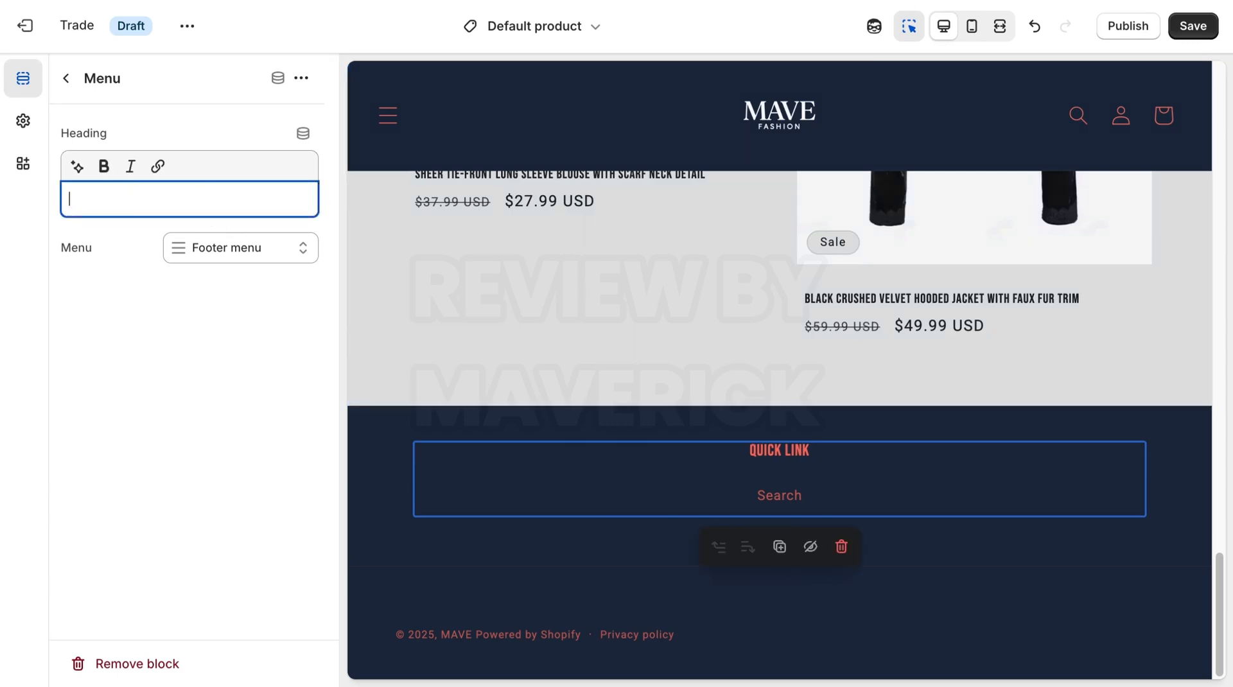
pyautogui.write('STORE')
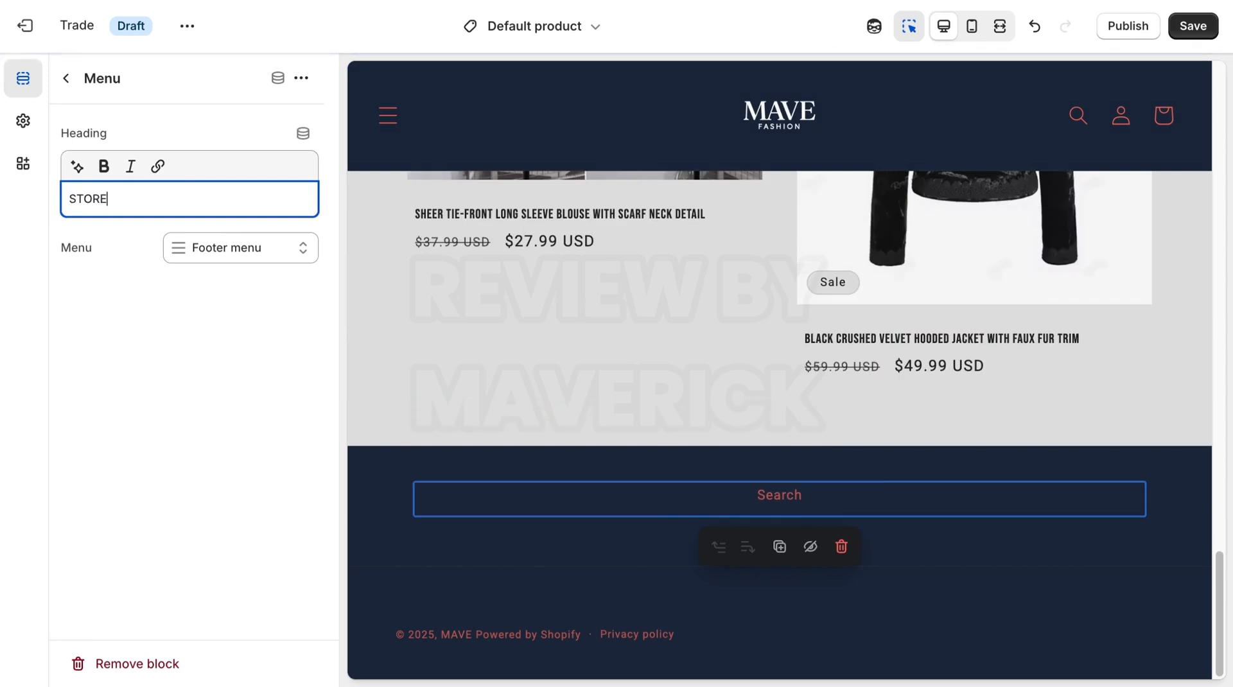
# Replace the block's linked menu with the STORE menu and save the theme changes.
pyautogui.click(196, 257)
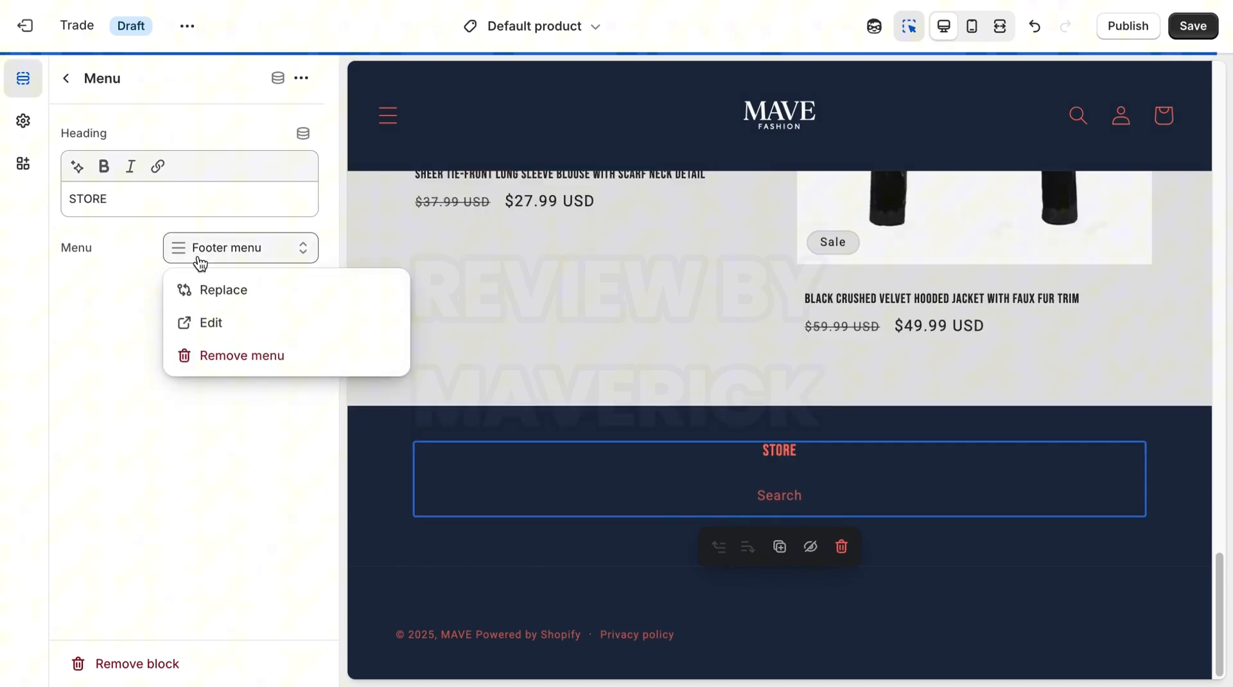
pyautogui.click(226, 292)
pyautogui.click(138, 465)
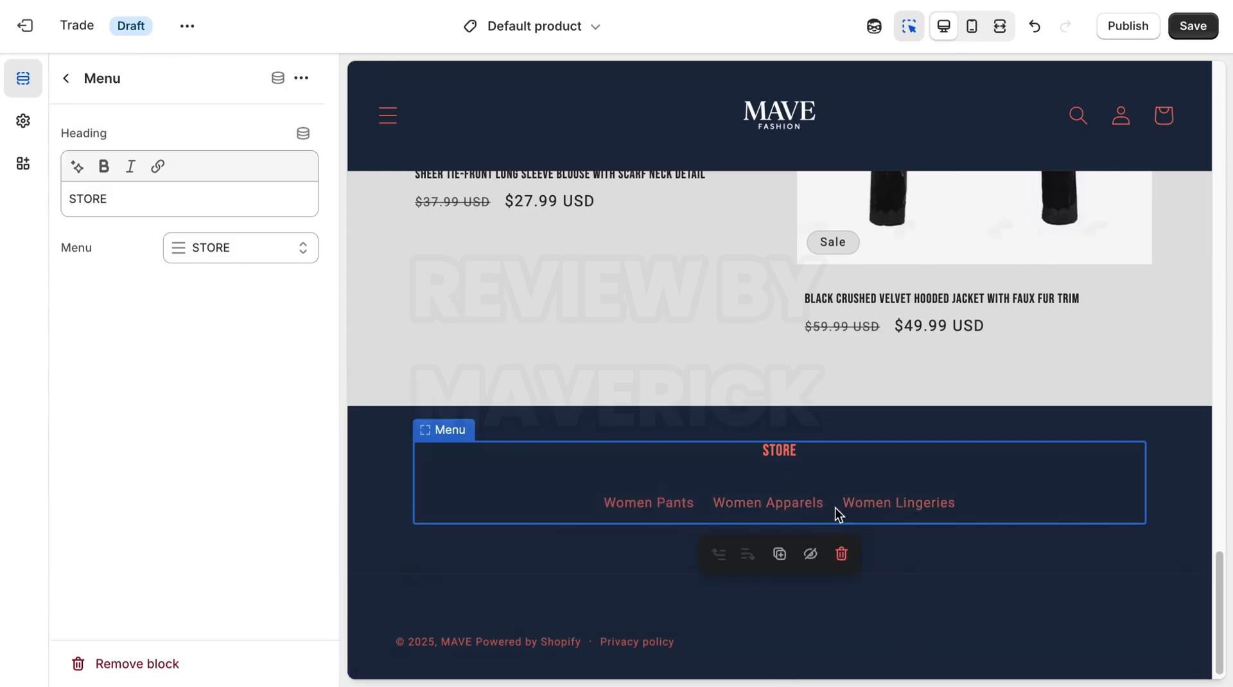
pyautogui.click(65, 79)
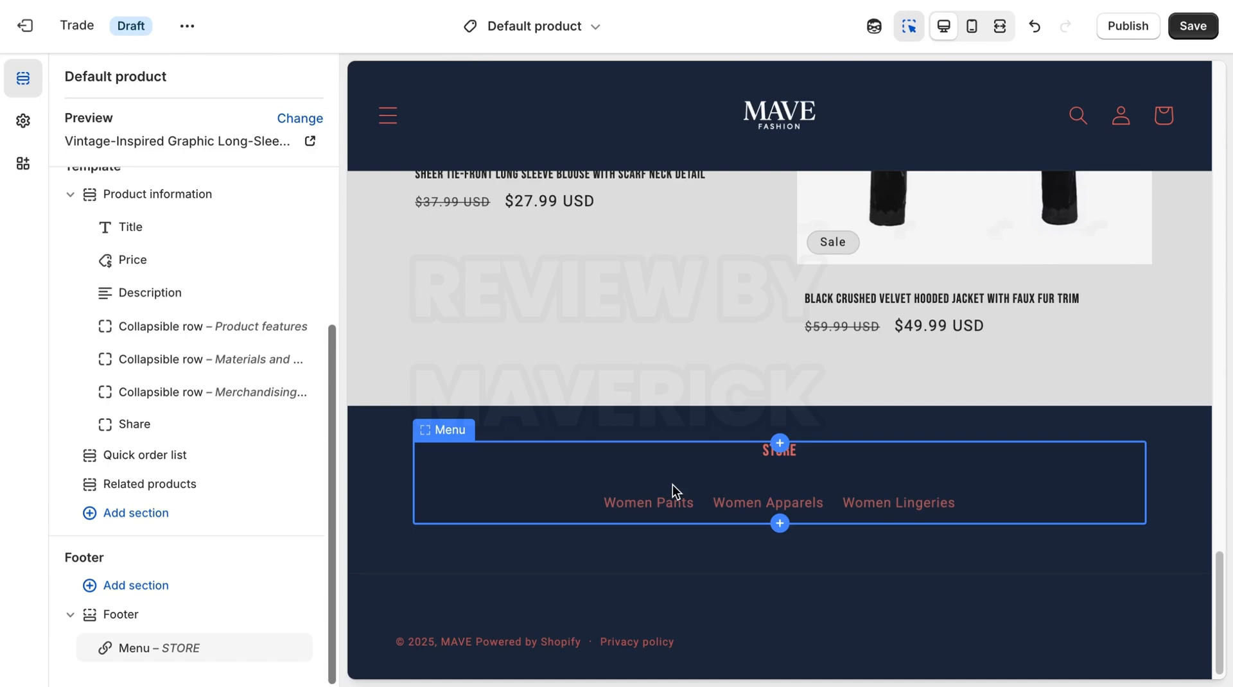
pyautogui.click(1199, 26)
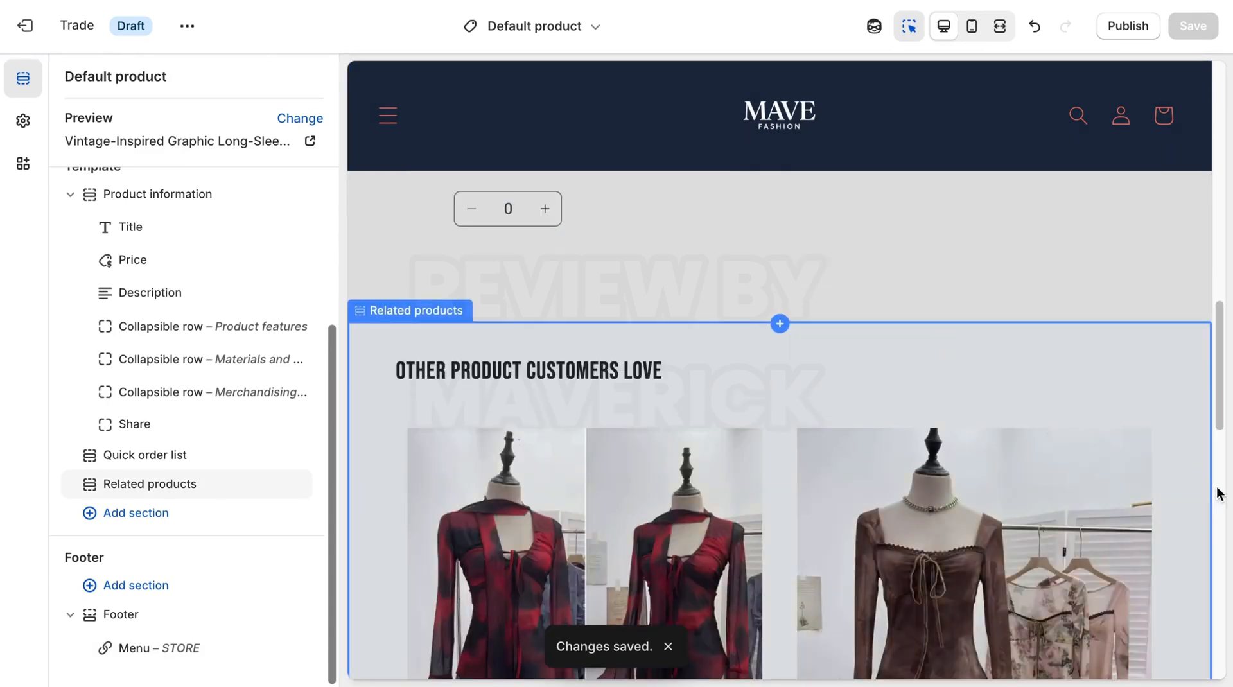
# Duplicate the STORE menu block in the footer.
pyautogui.moveTo(1217, 406); pyautogui.dragTo(1218, 684)
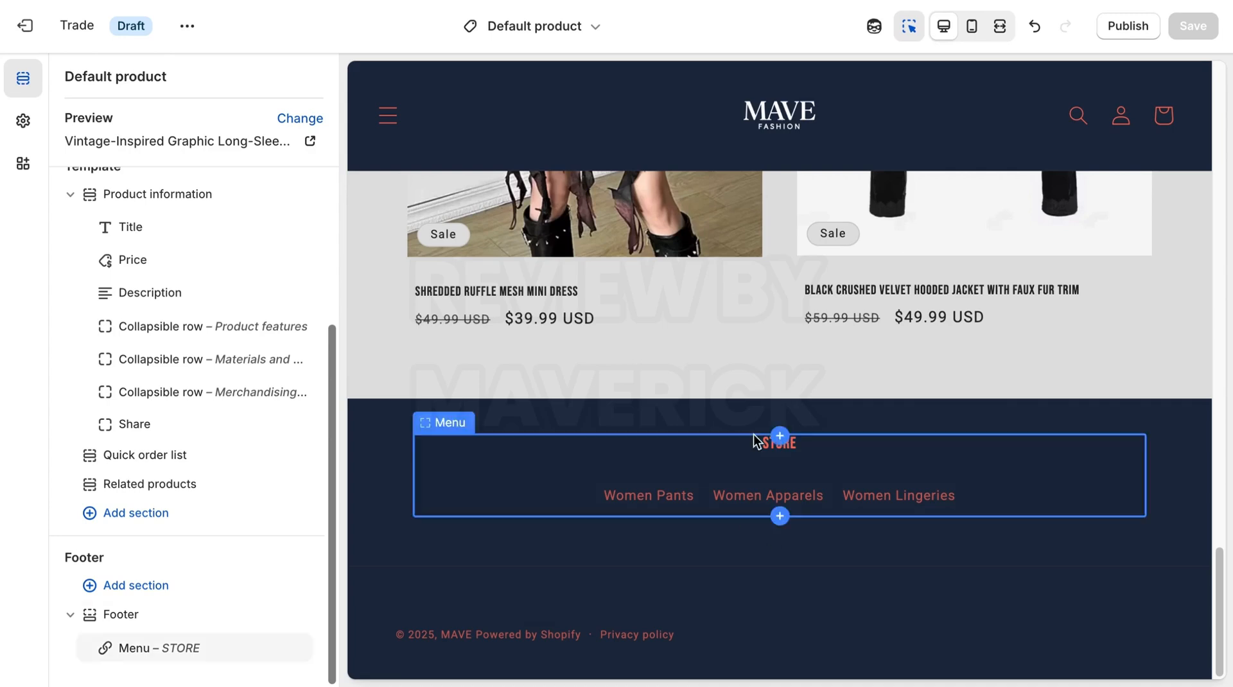
pyautogui.click(593, 452)
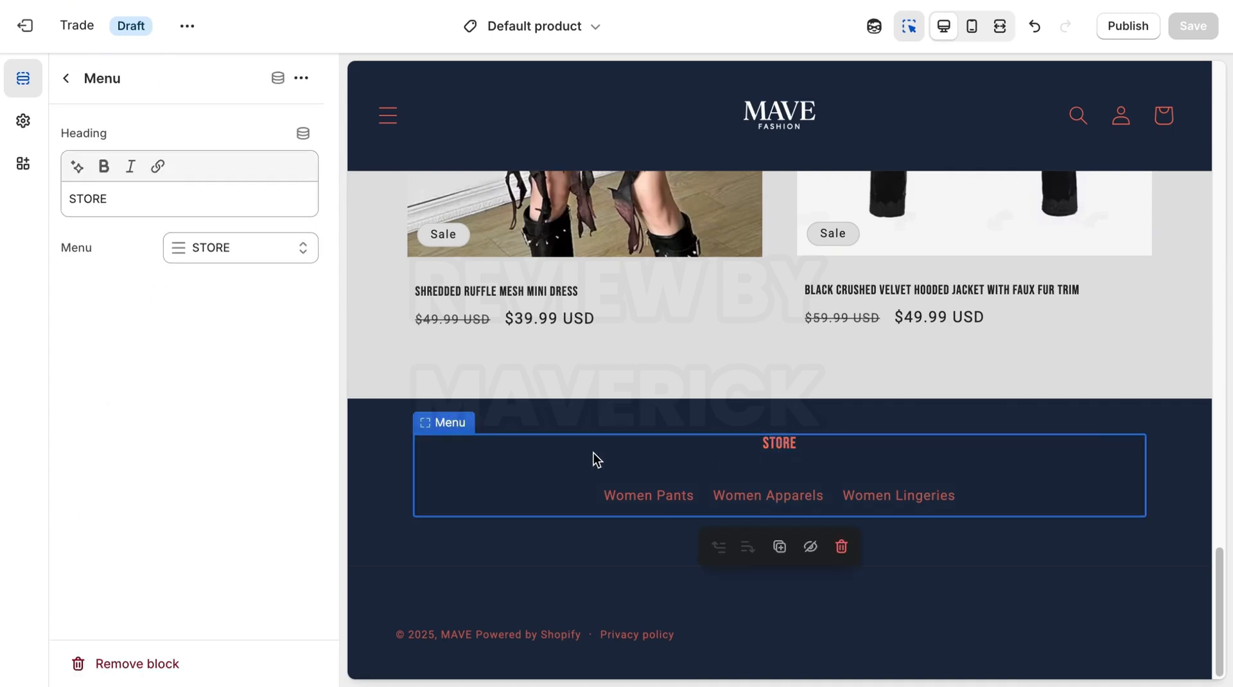
pyautogui.click(303, 81)
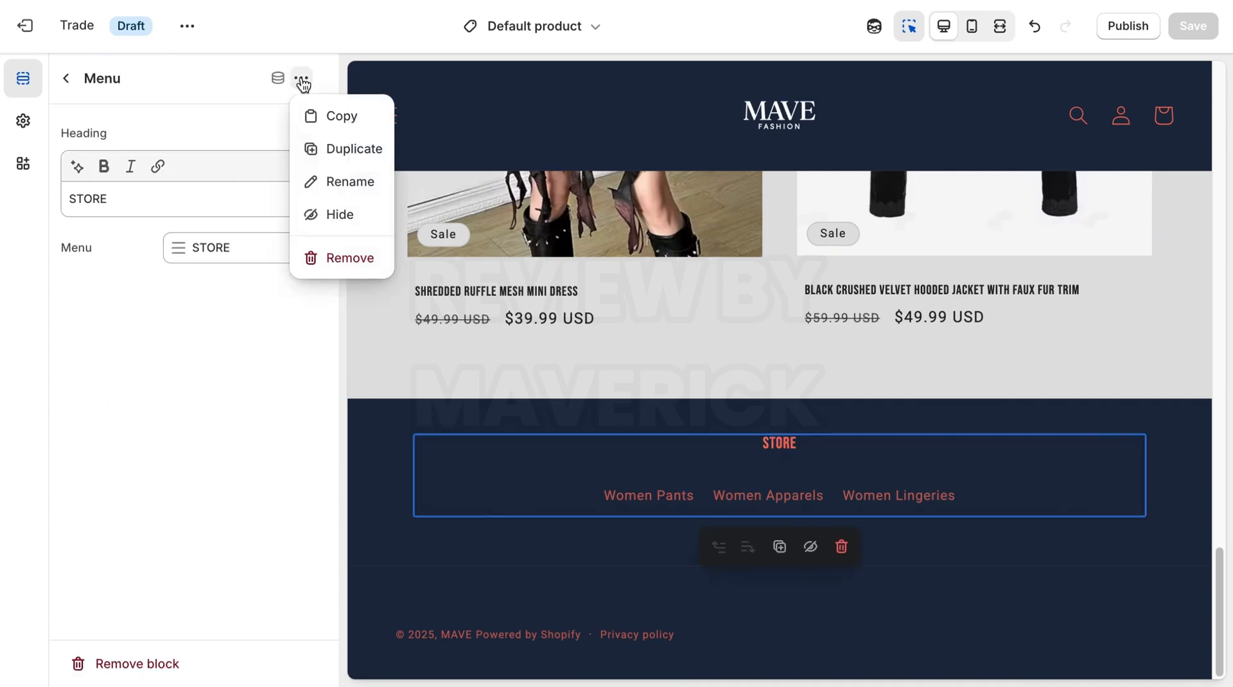
pyautogui.click(332, 149)
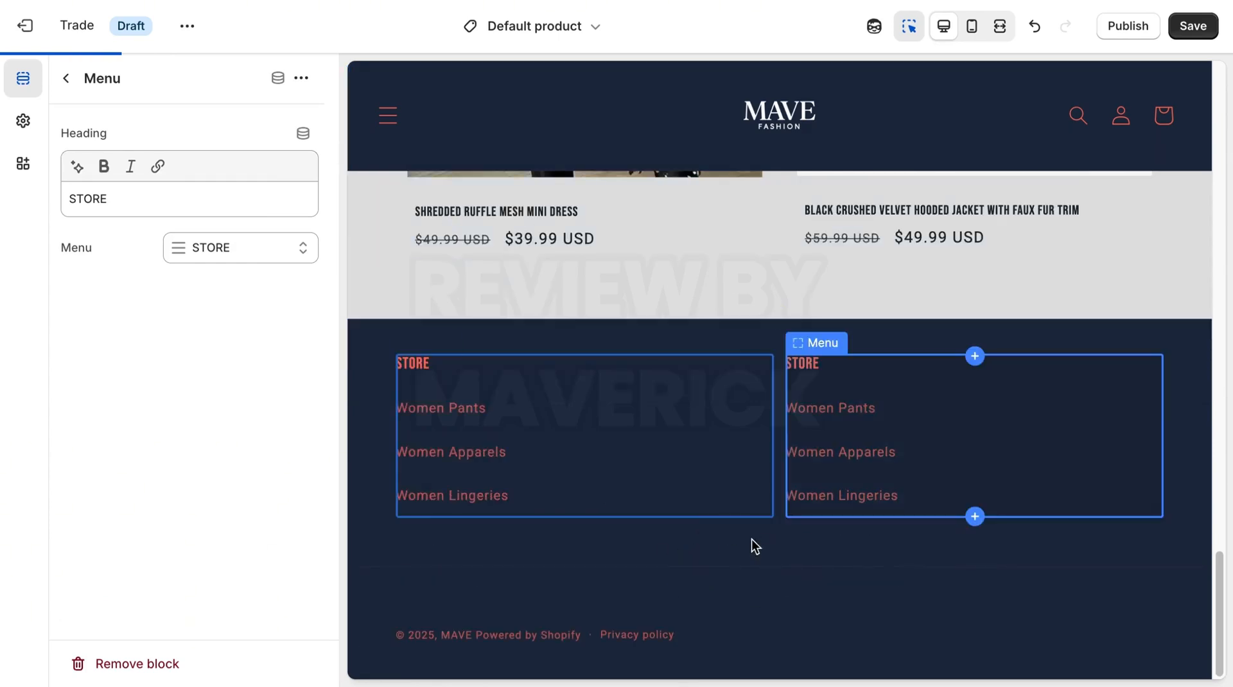
# Set the duplicated footer block's heading to "MENU" and replace its linked menu with Main menu.
pyautogui.click(820, 392)
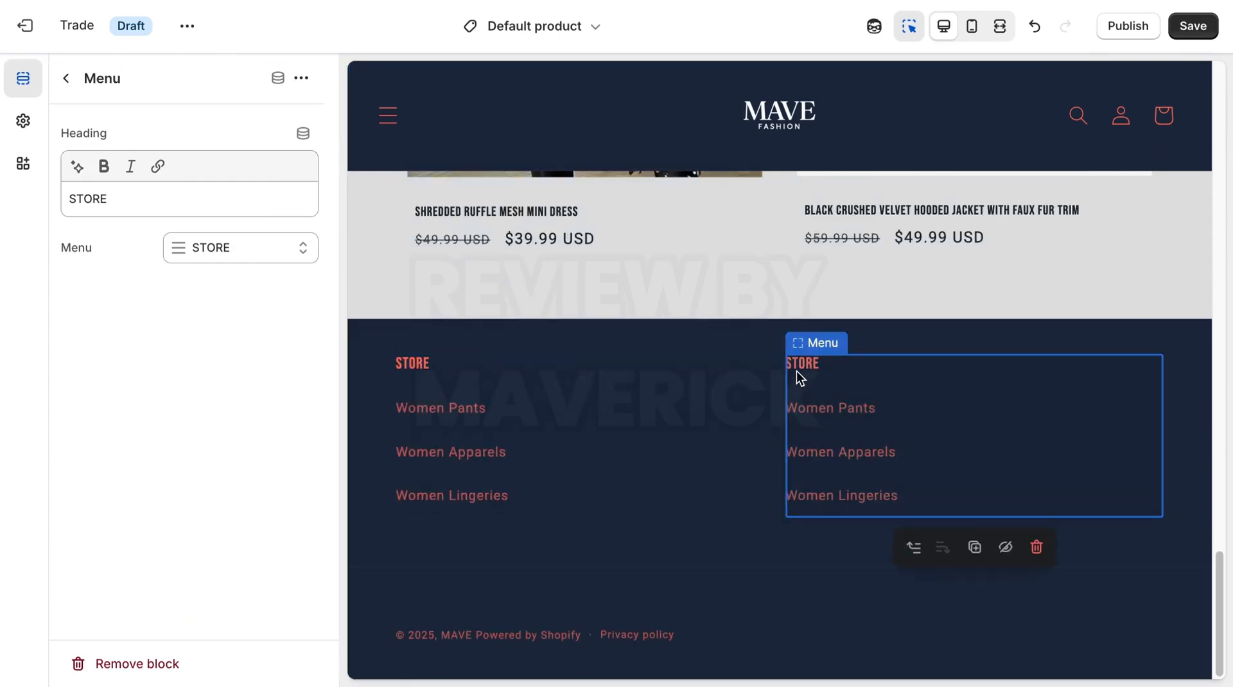
pyautogui.click(215, 201)
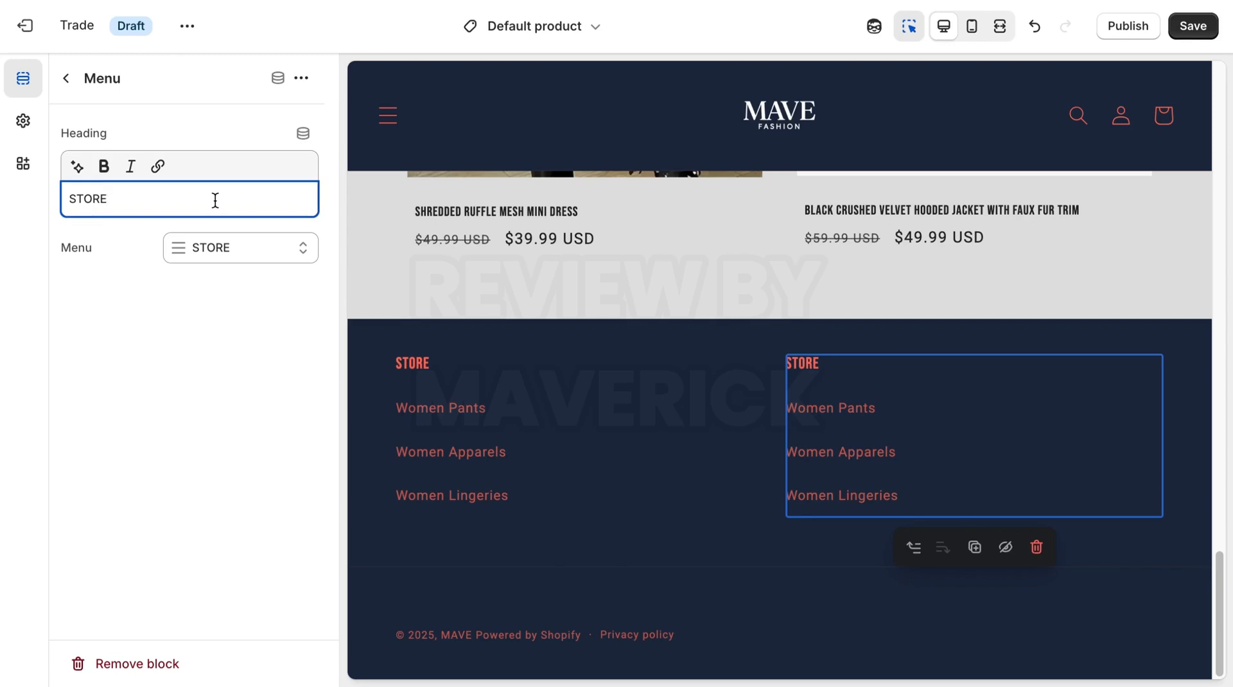
pyautogui.write('MENU')
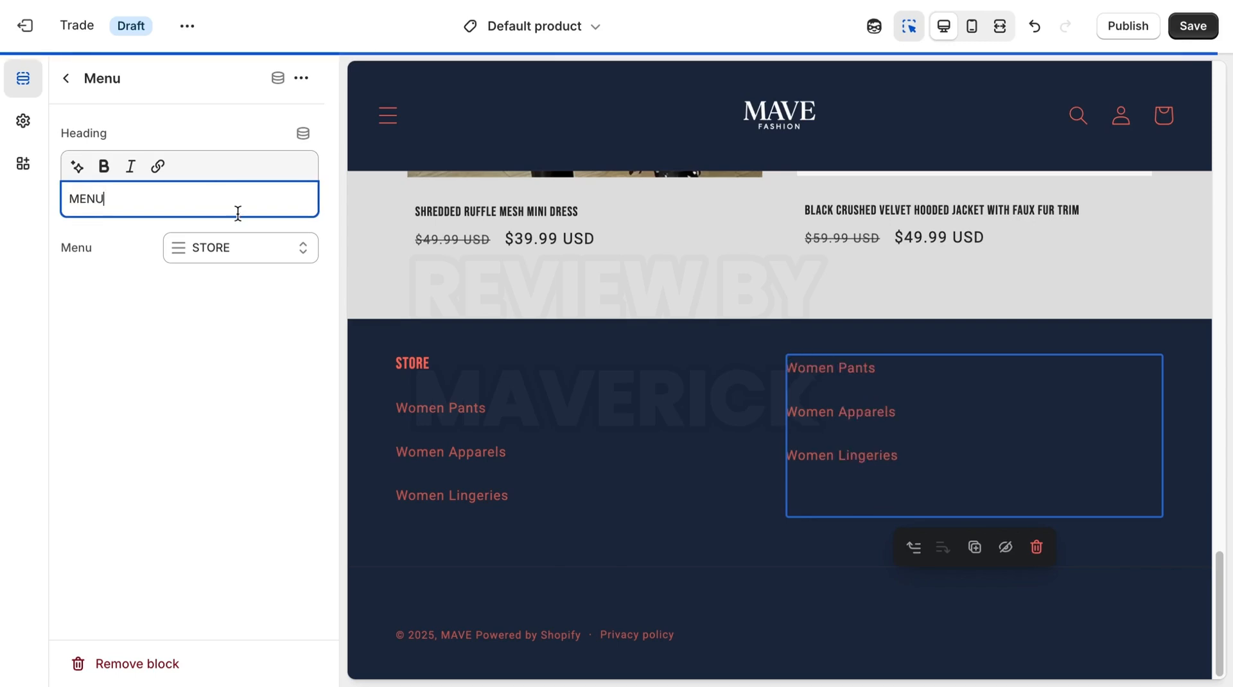
pyautogui.click(254, 257)
pyautogui.click(246, 293)
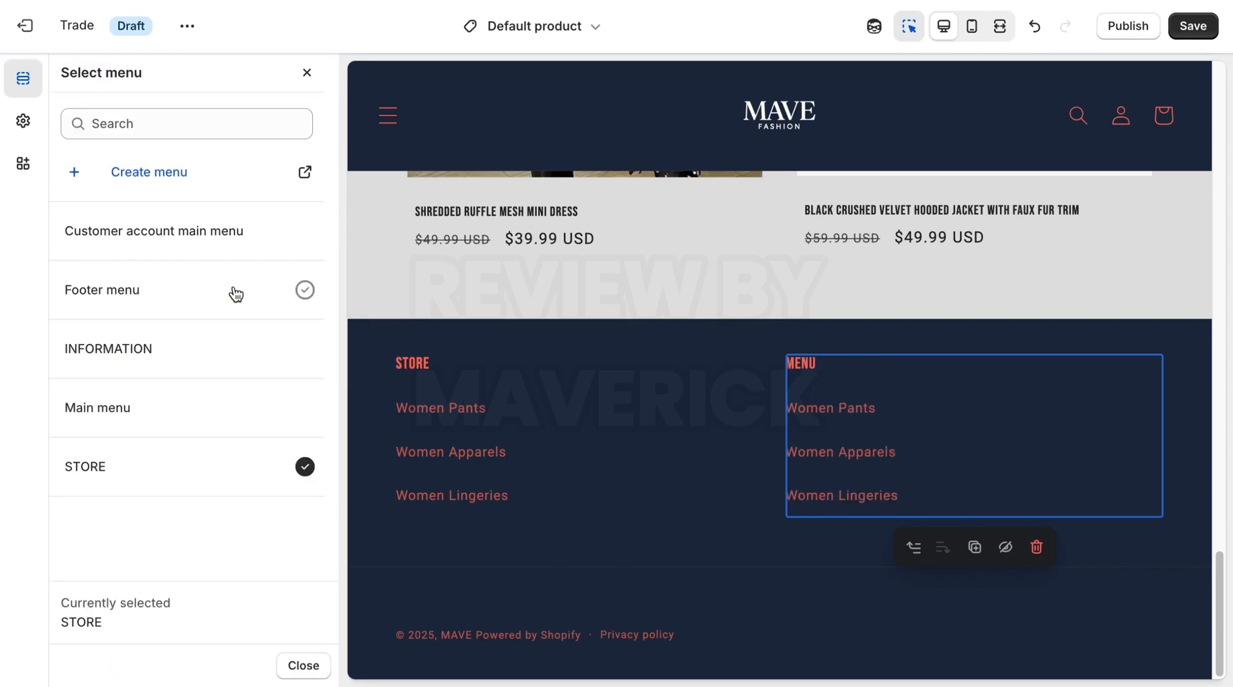
pyautogui.click(146, 420)
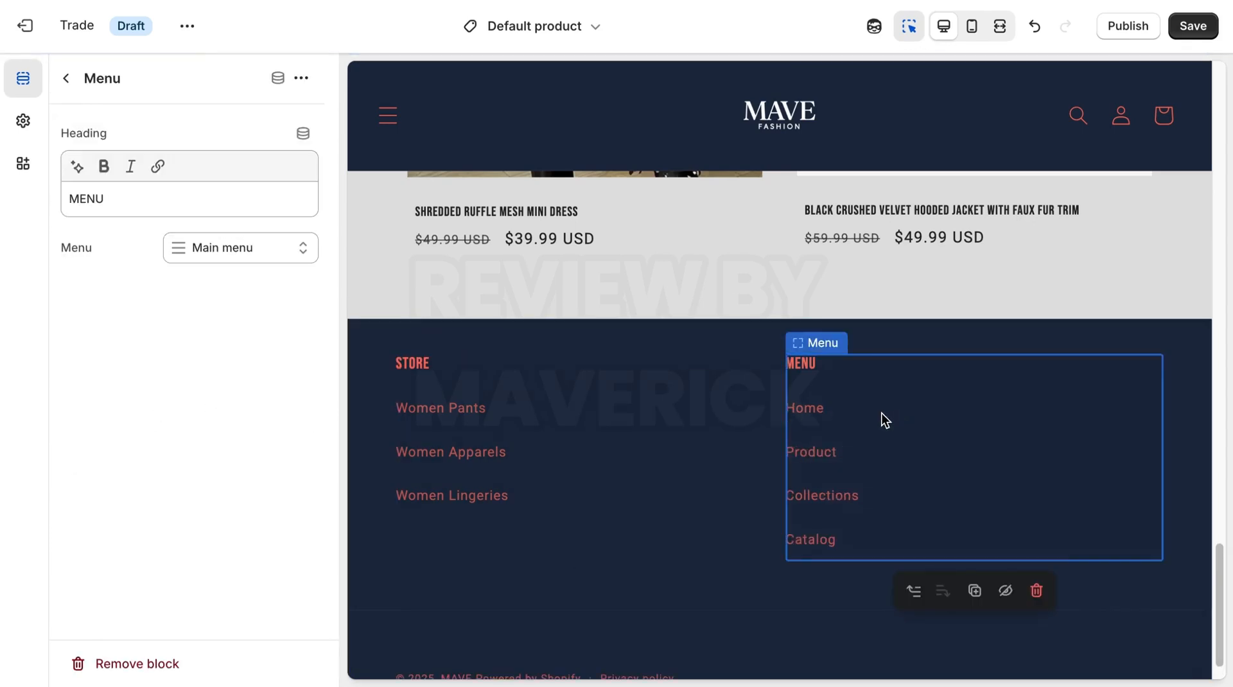
# Duplicate the footer's MENU block and undo the duplication.
pyautogui.click(301, 78)
pyautogui.click(332, 147)
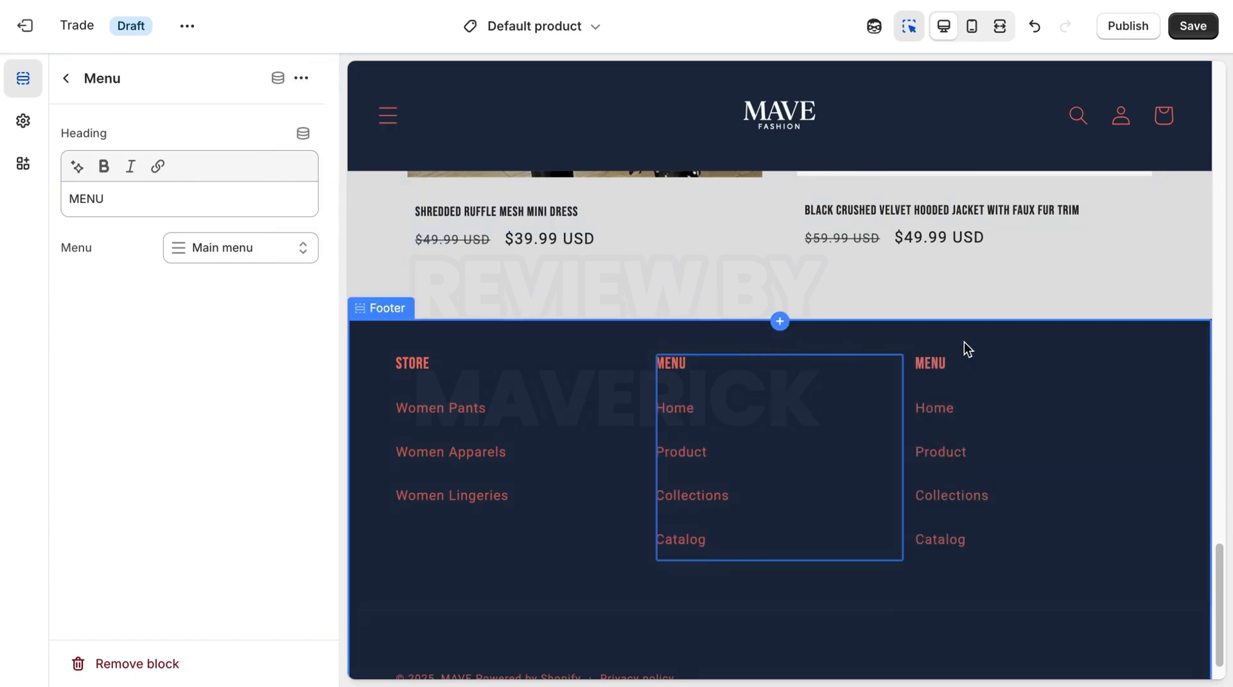
pyautogui.click(1034, 25)
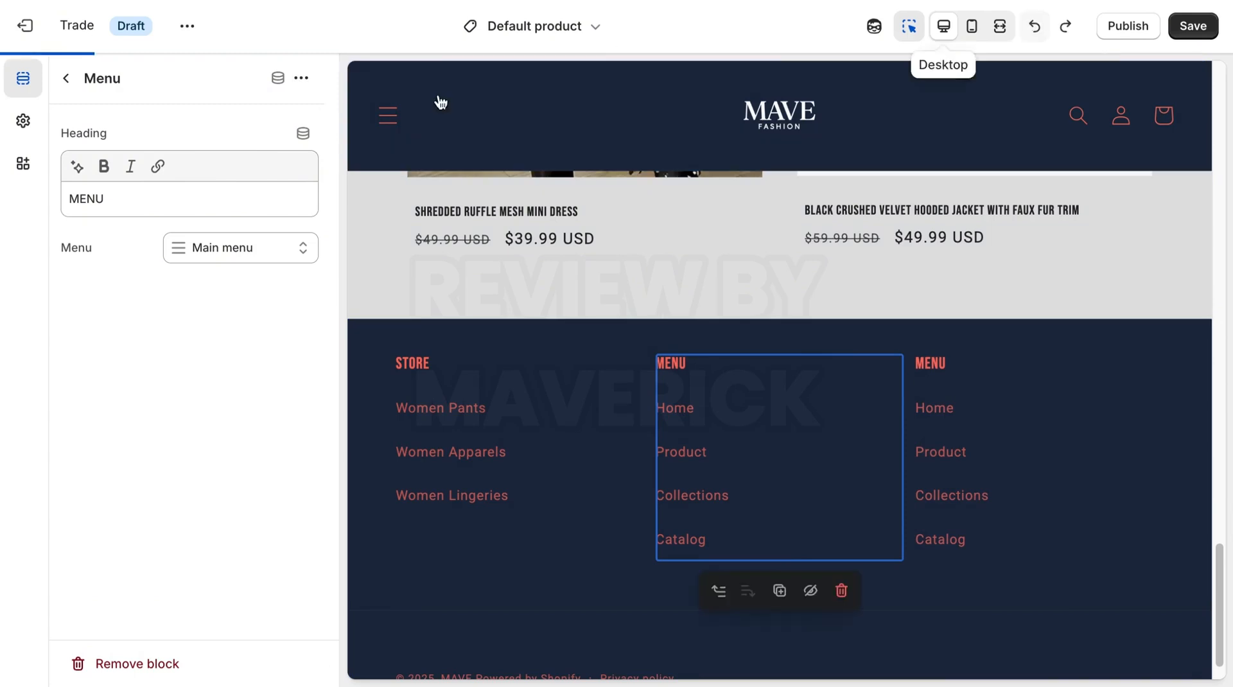
# Add an Email signup section to the footer group and move it below the Footer section.
pyautogui.click(66, 78)
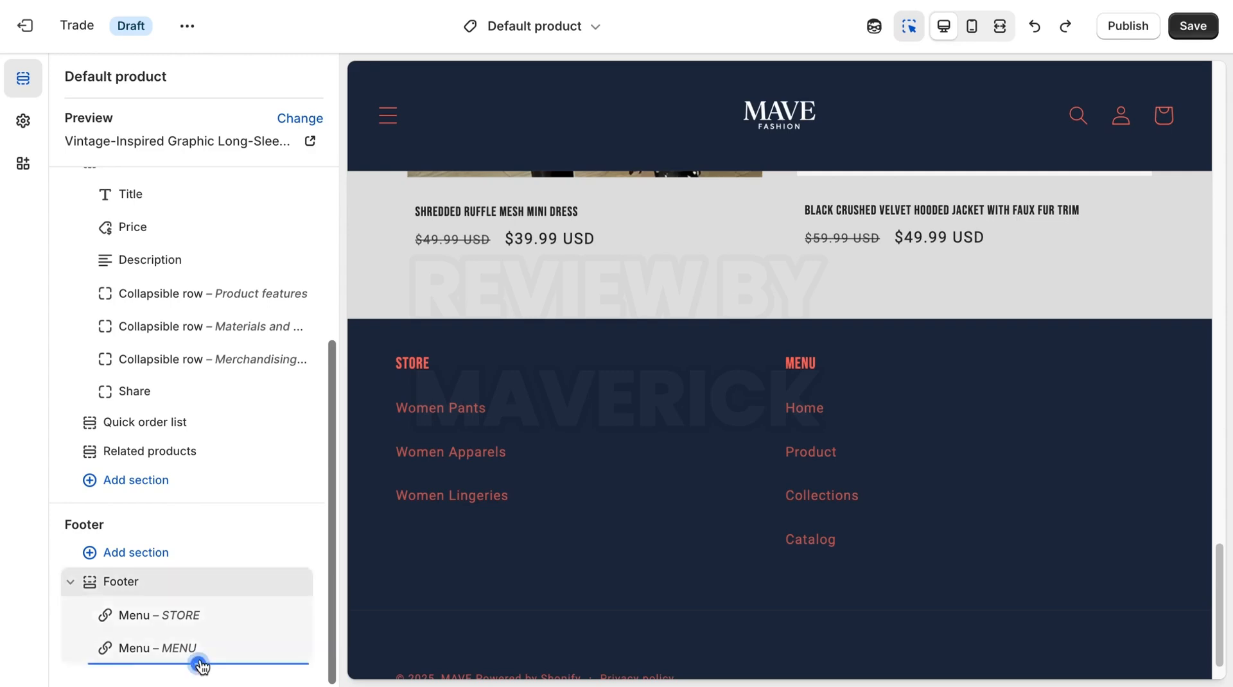
pyautogui.click(181, 556)
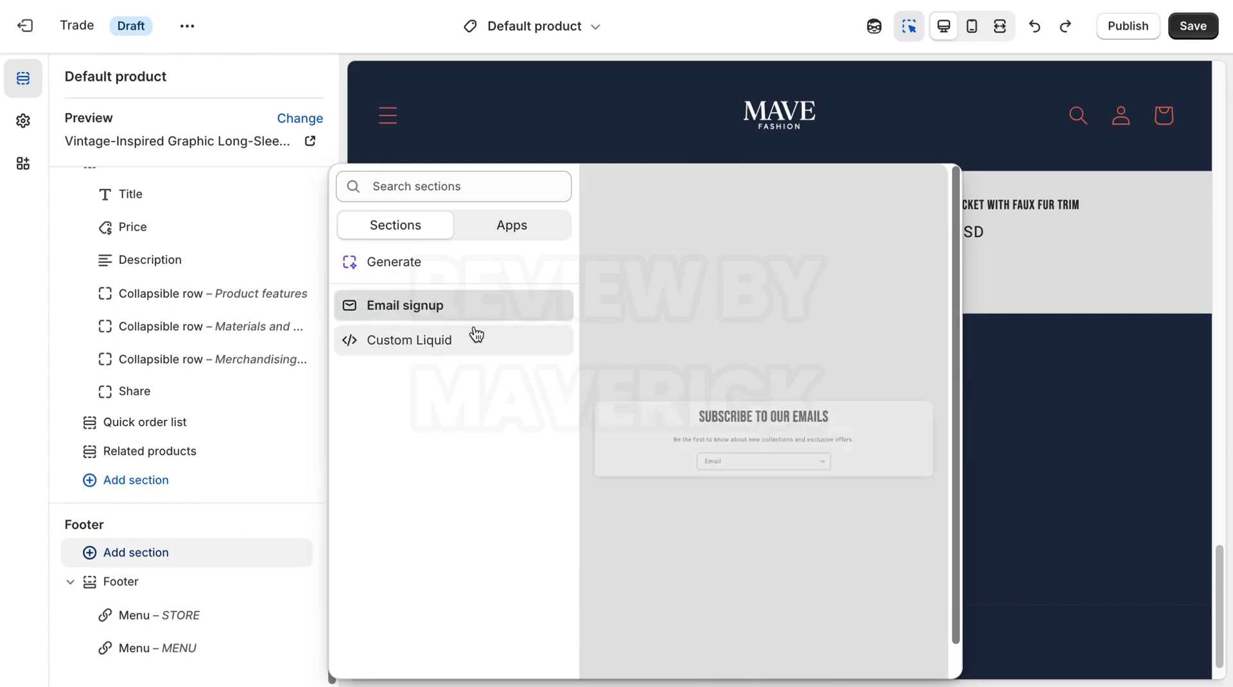
pyautogui.click(412, 316)
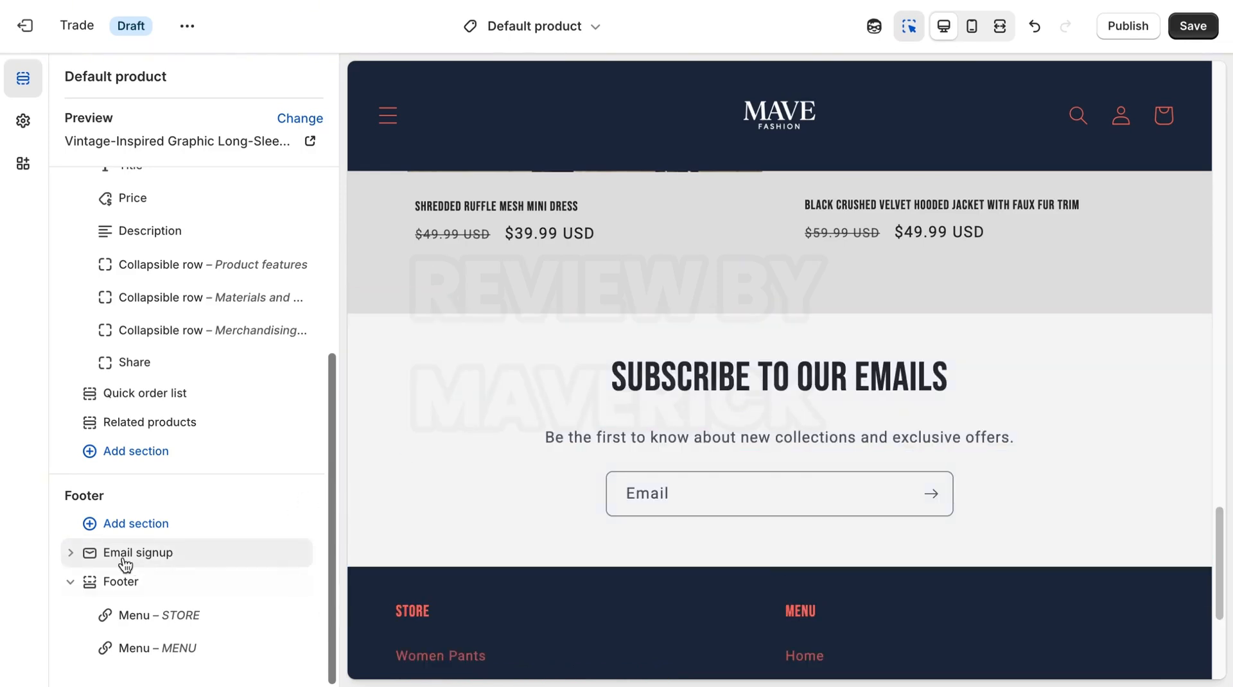
pyautogui.moveTo(89, 552); pyautogui.dragTo(106, 661)
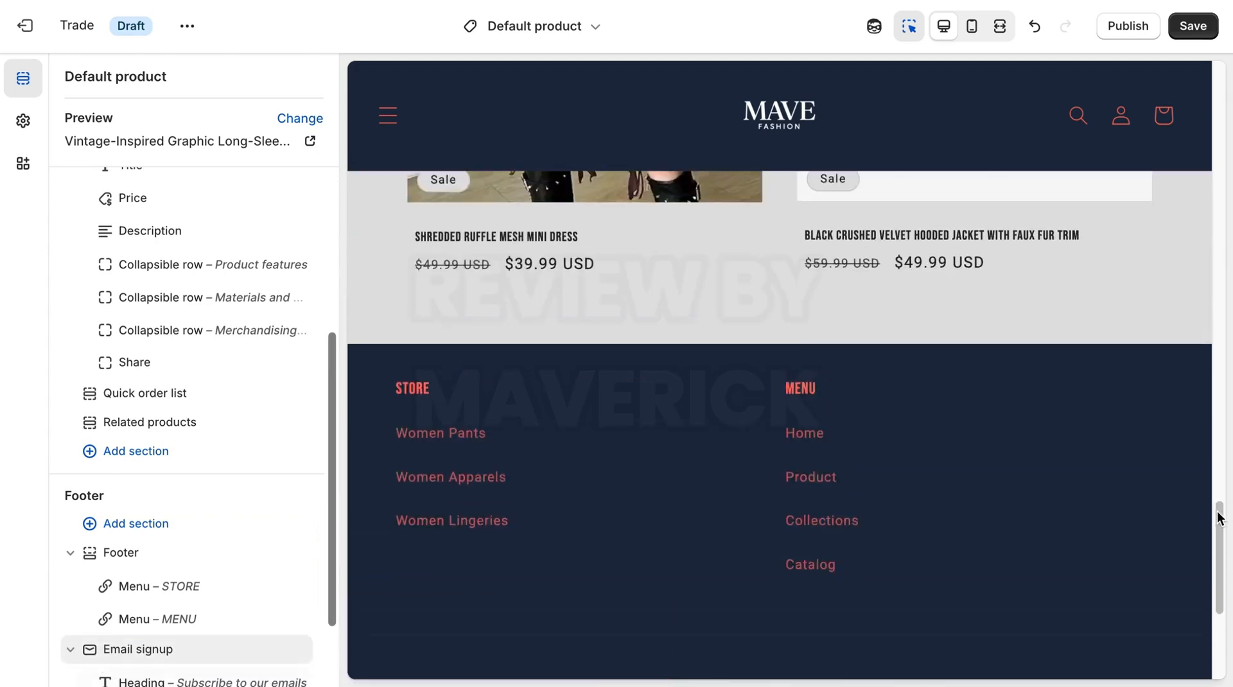
pyautogui.scroll(-3, 330, 648)
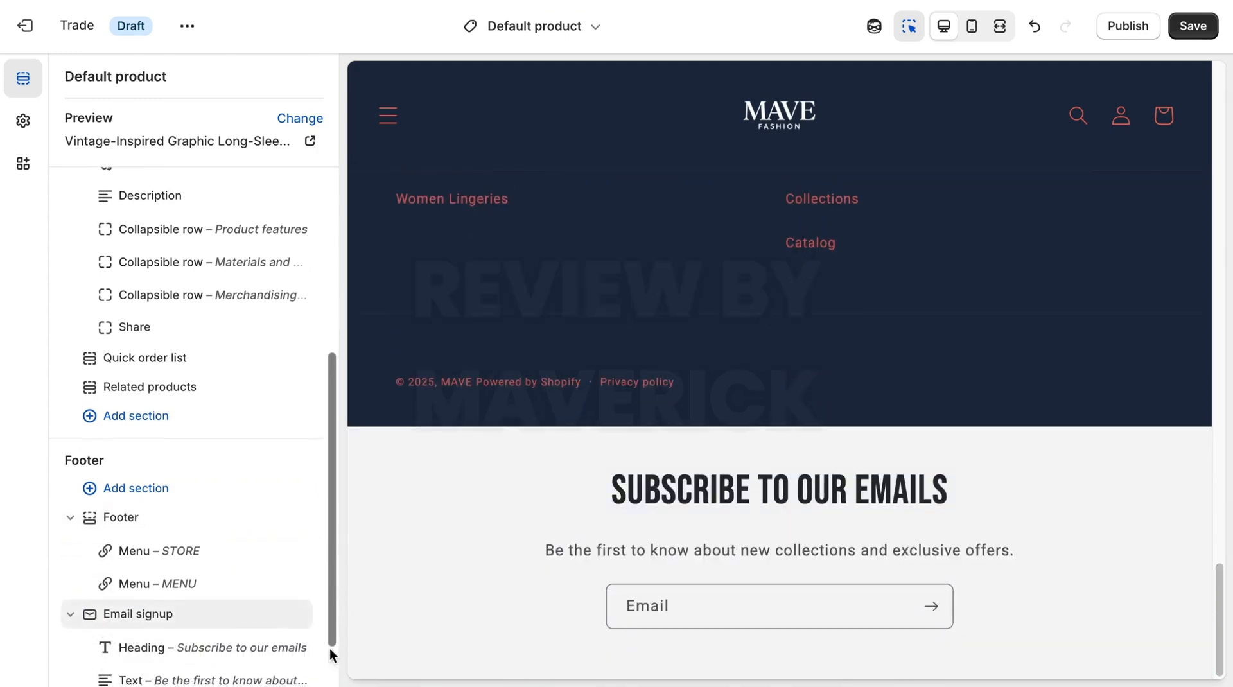
# Move the Email form block above the signup heading, and move the Email signup section back above the Footer section.
pyautogui.moveTo(94, 654); pyautogui.dragTo(97, 588)
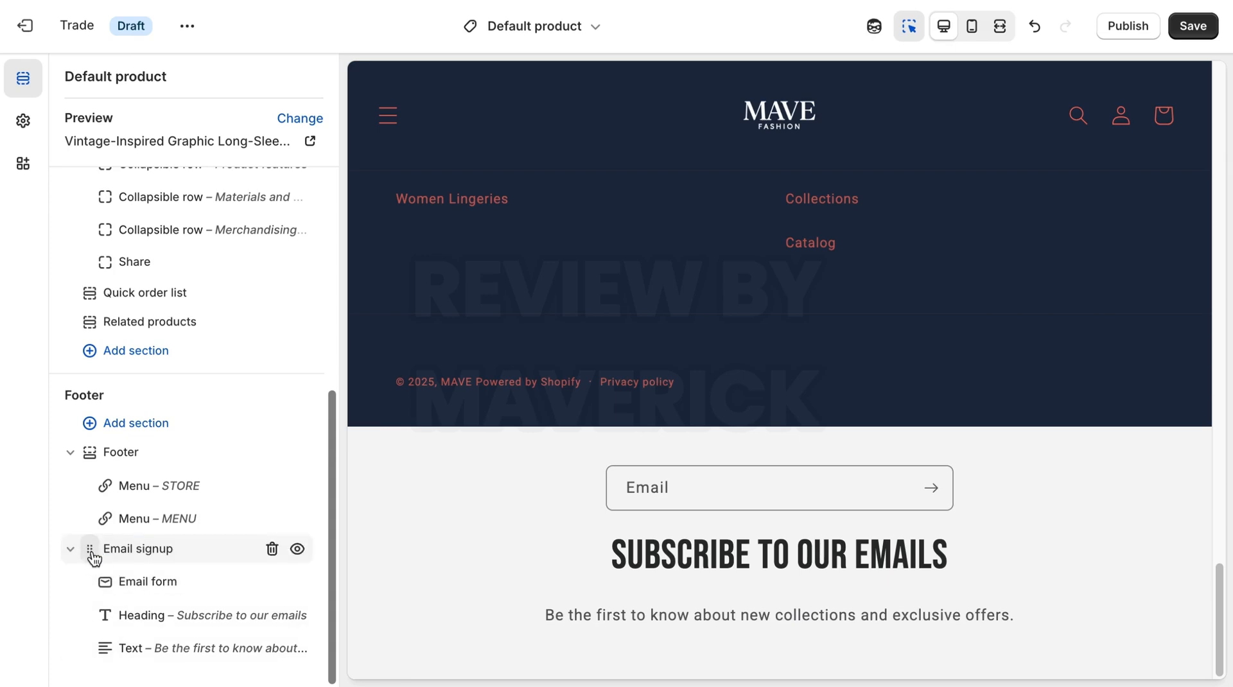
pyautogui.moveTo(90, 549); pyautogui.dragTo(114, 539)
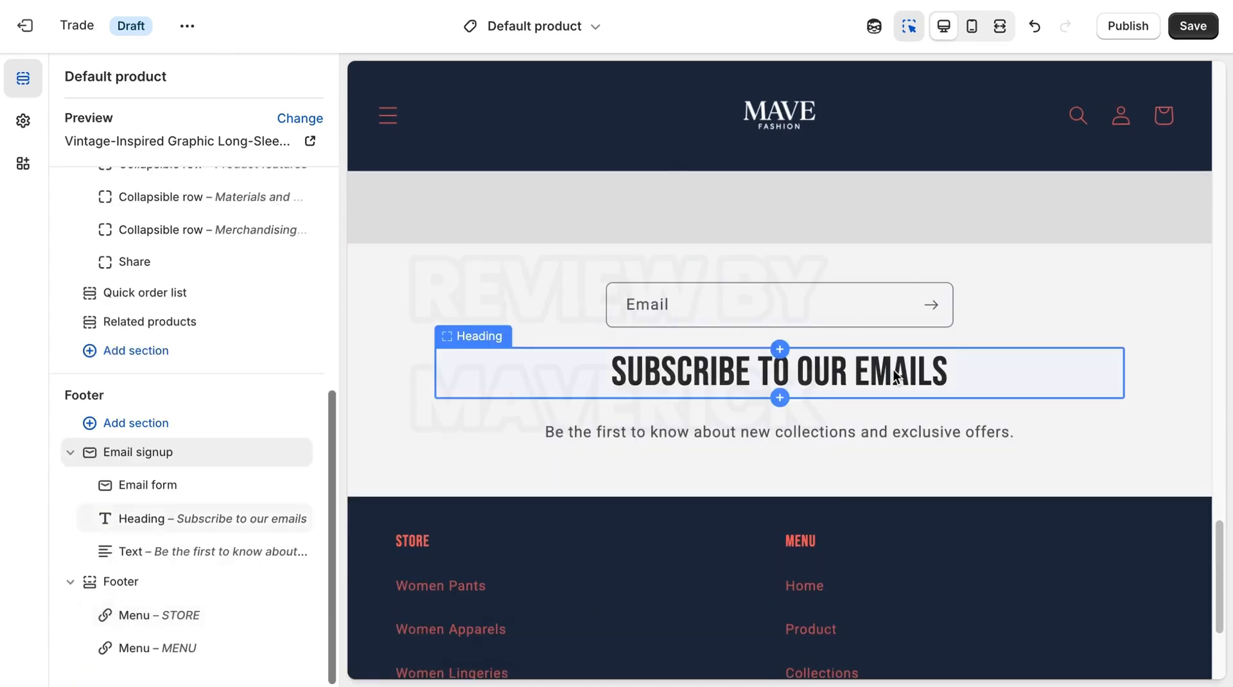
# Open the email signup's heading and text blocks and review the signup and footer area in the preview.
pyautogui.click(918, 365)
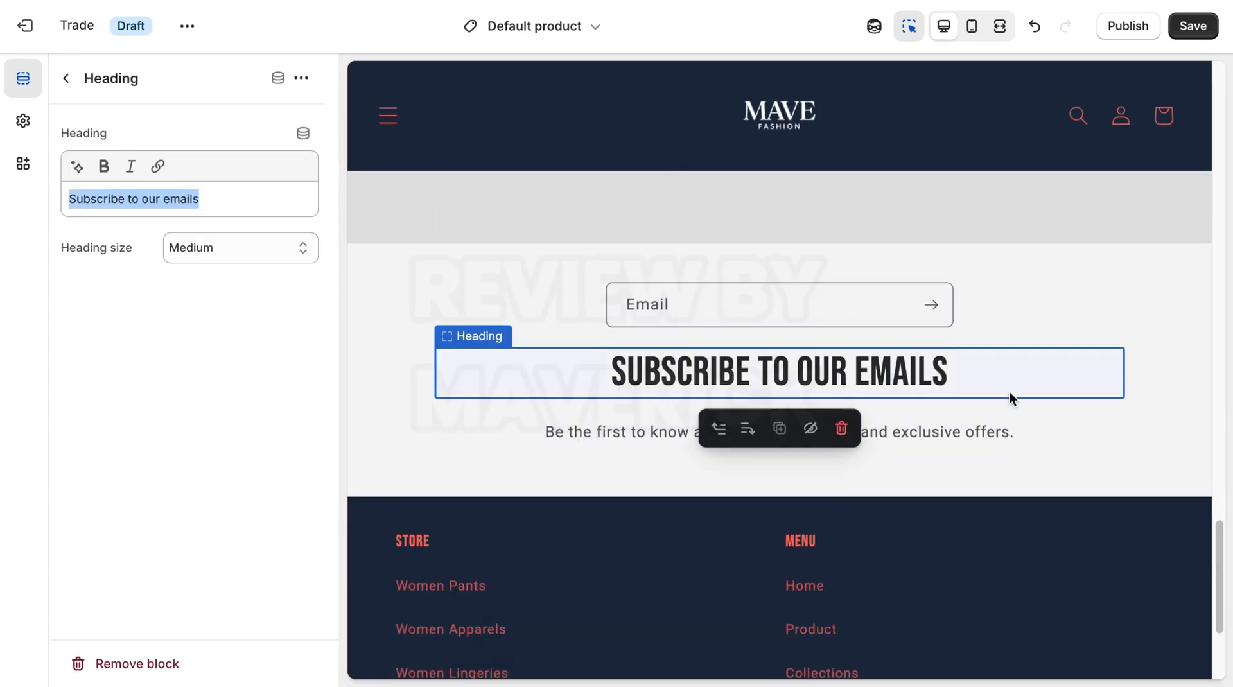
pyautogui.click(1113, 439)
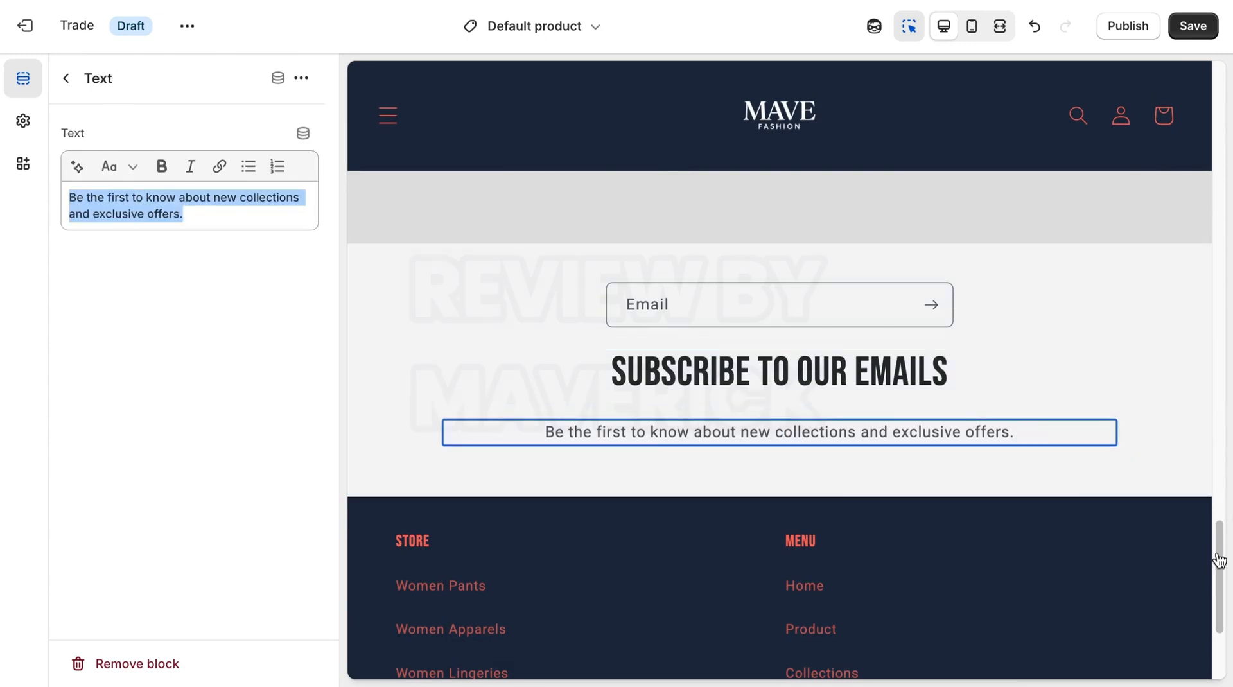
pyautogui.moveTo(1220, 564); pyautogui.dragTo(1224, 622)
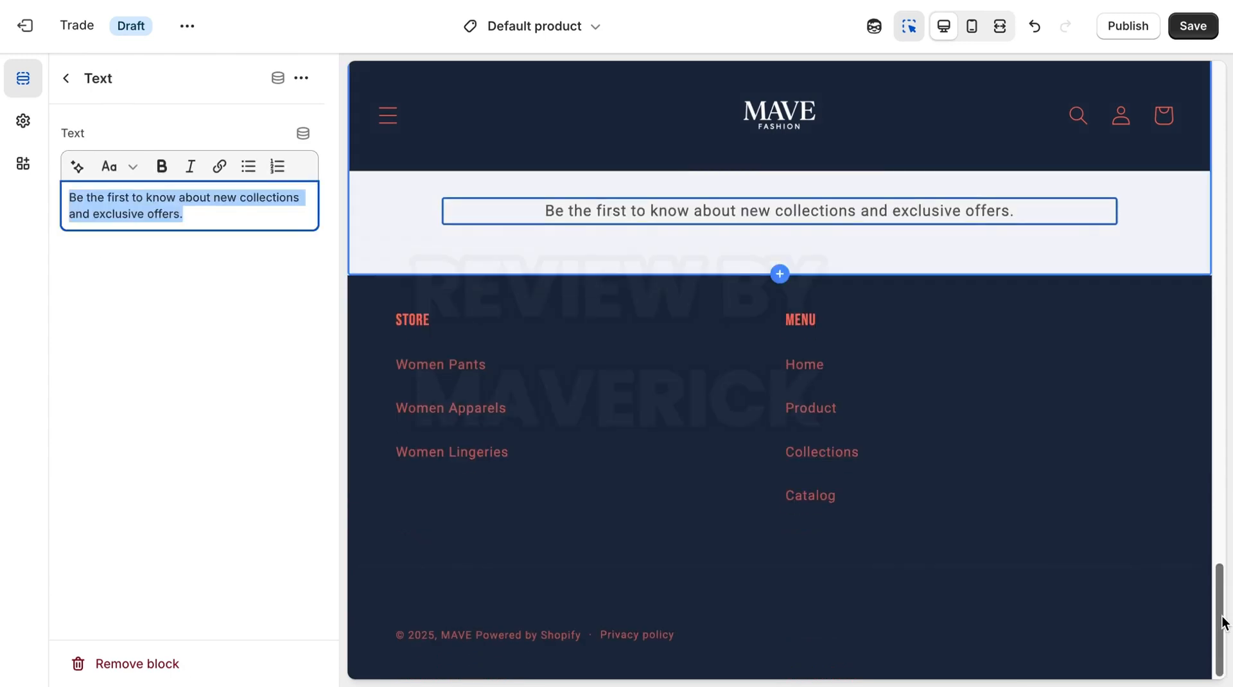
pyautogui.click(1214, 550)
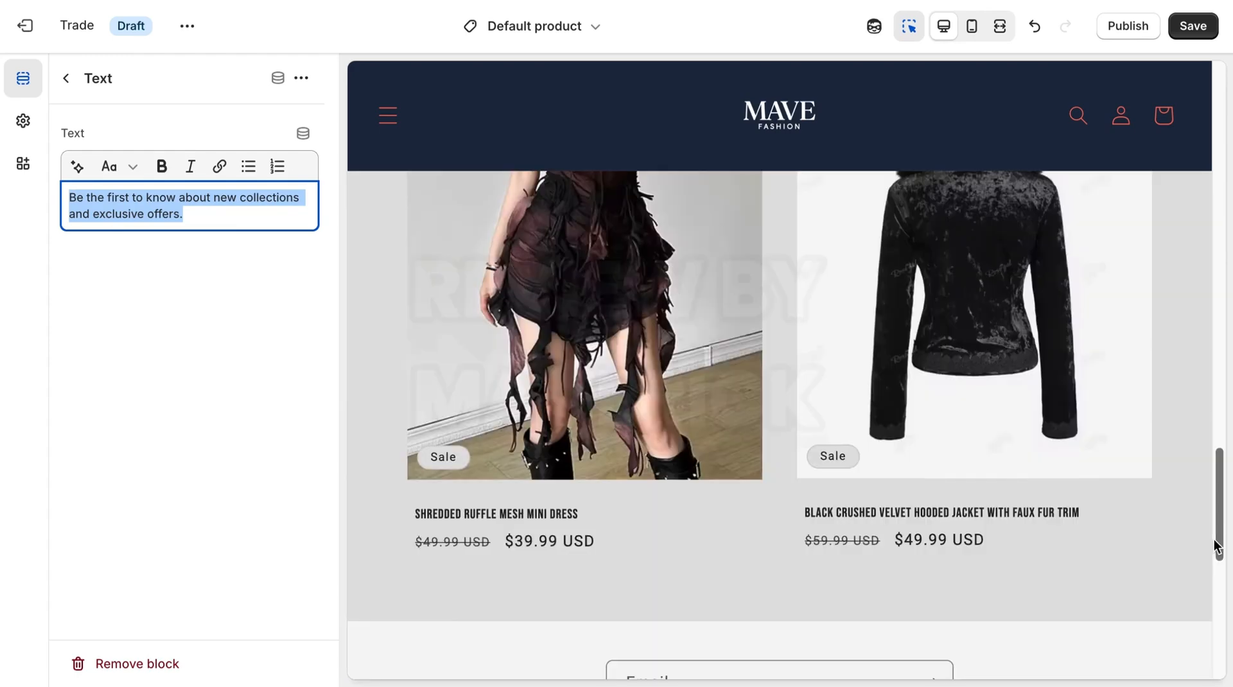
# Check the footer area at the end of the page preview and save the Trade theme changes.
pyautogui.moveTo(1219, 540); pyautogui.dragTo(1227, 663)
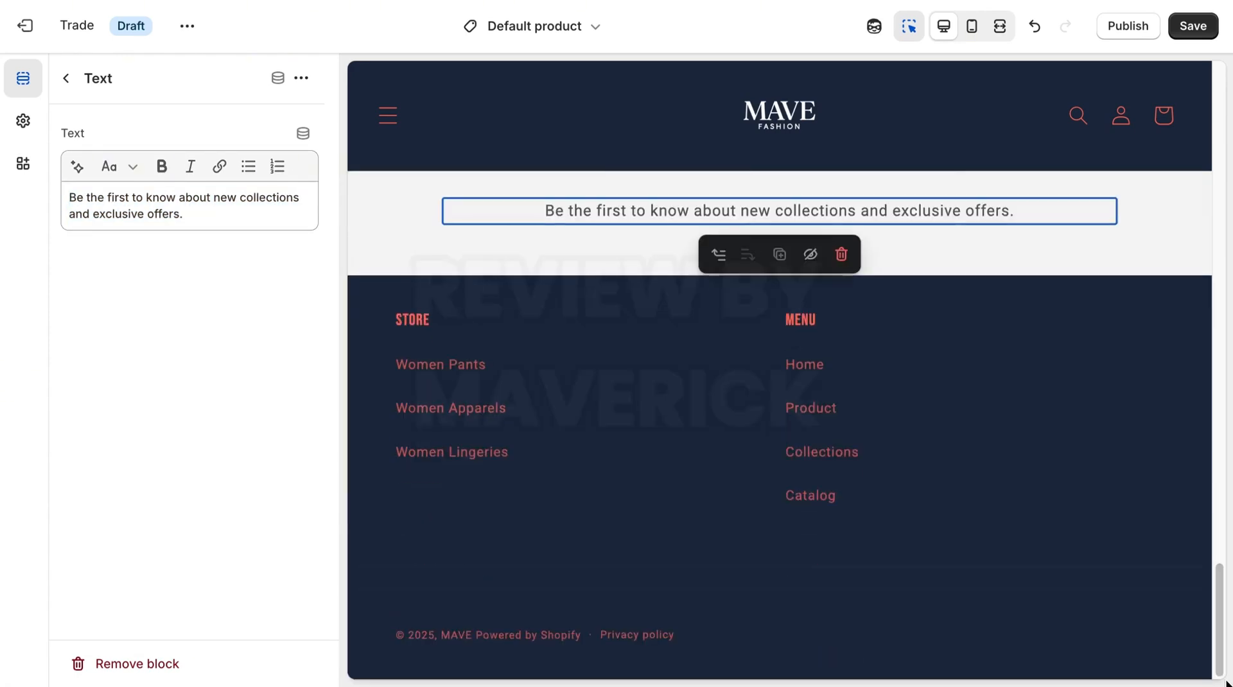
pyautogui.click(1192, 25)
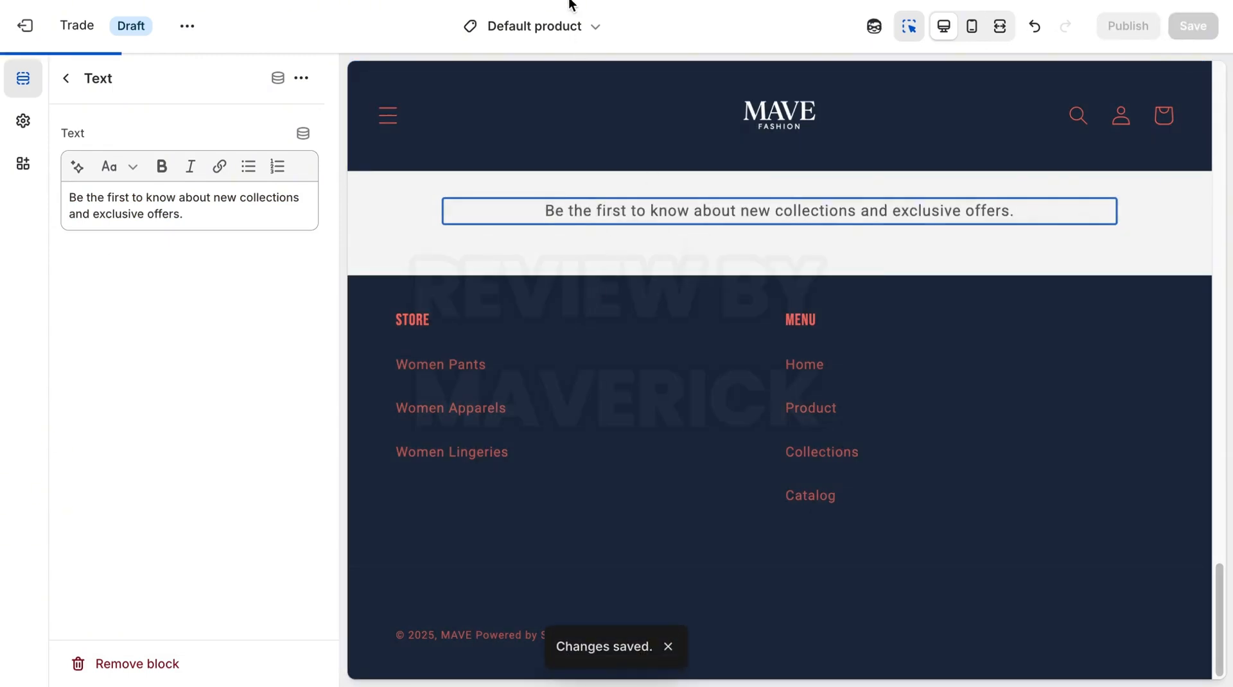
# Switch to the store admin's theme library and open the default theme content editor for the Trade theme.
pyautogui.click(696, 0)
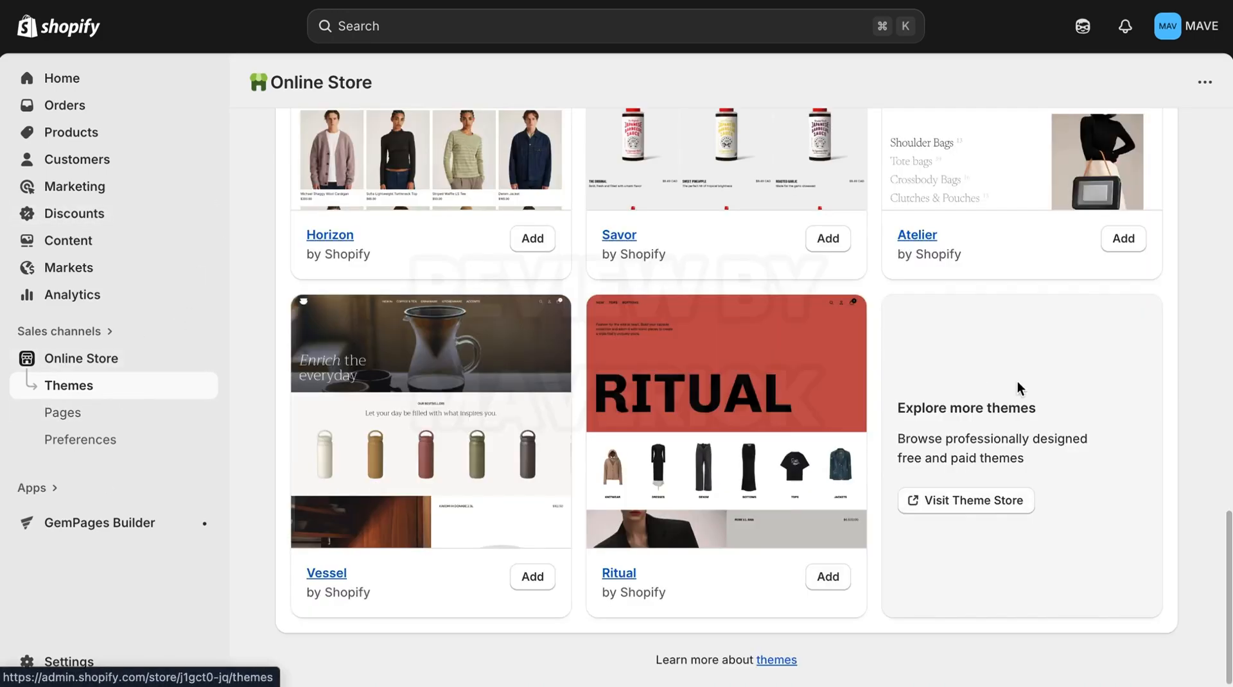
pyautogui.moveTo(1229, 578); pyautogui.dragTo(1204, 330)
pyautogui.scroll(4, 1205, 330)
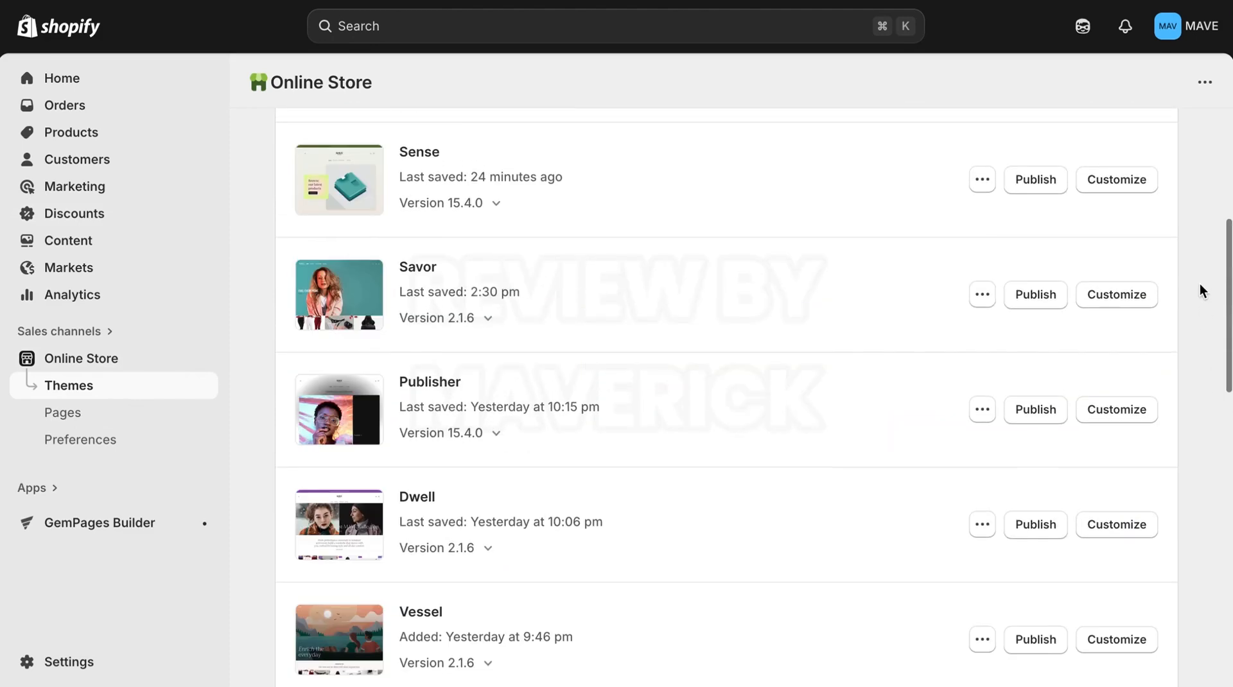
pyautogui.scroll(-2, 1189, 254)
pyautogui.scroll(5, 1185, 238)
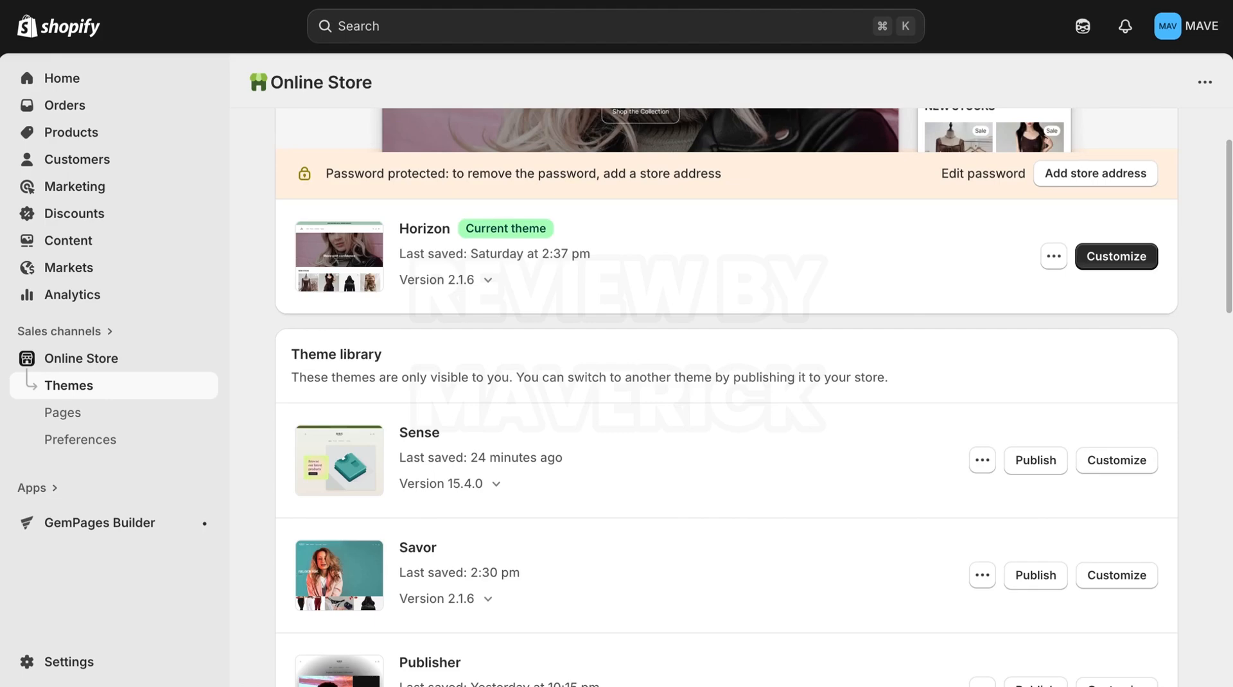
pyautogui.scroll(5, 1024, 135)
pyautogui.scroll(-1, 1230, 209)
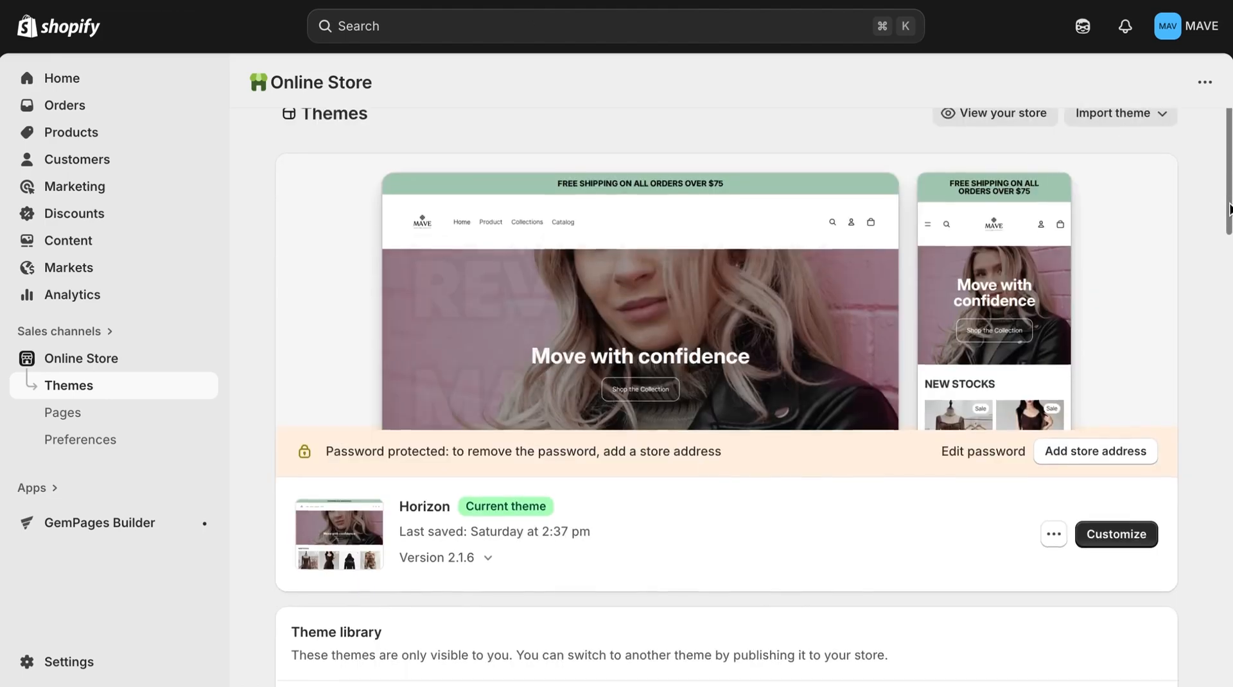
pyautogui.scroll(-7, 1230, 209)
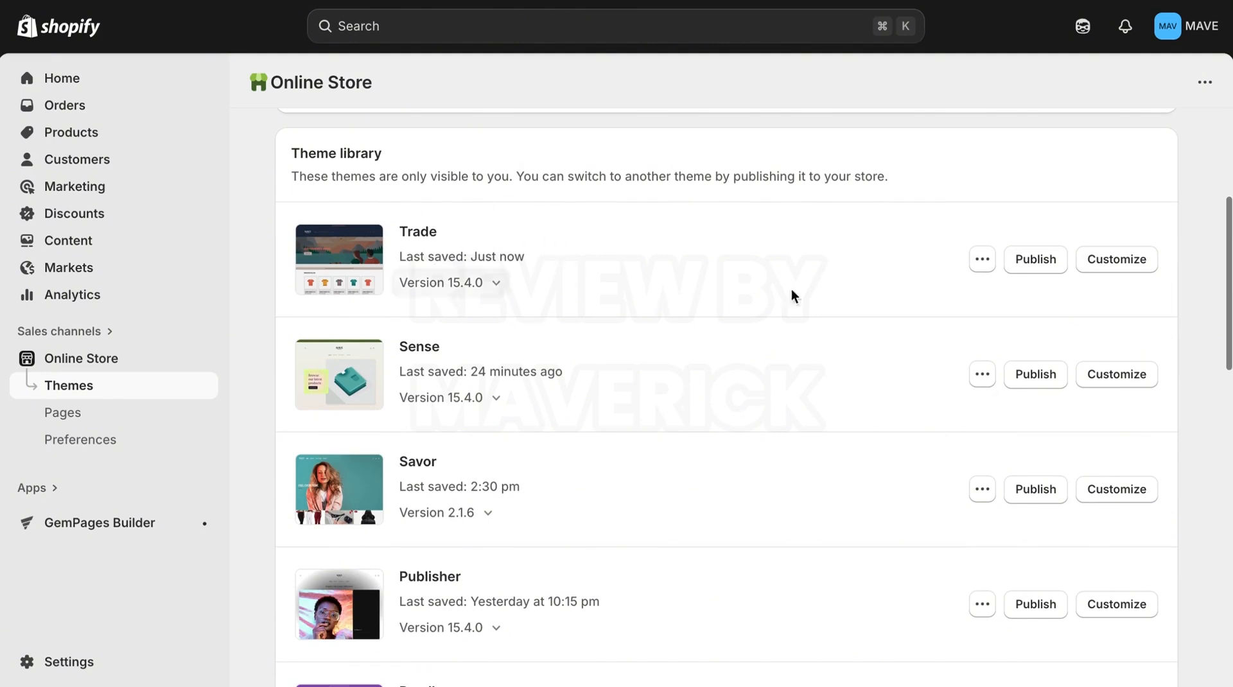
pyautogui.click(983, 260)
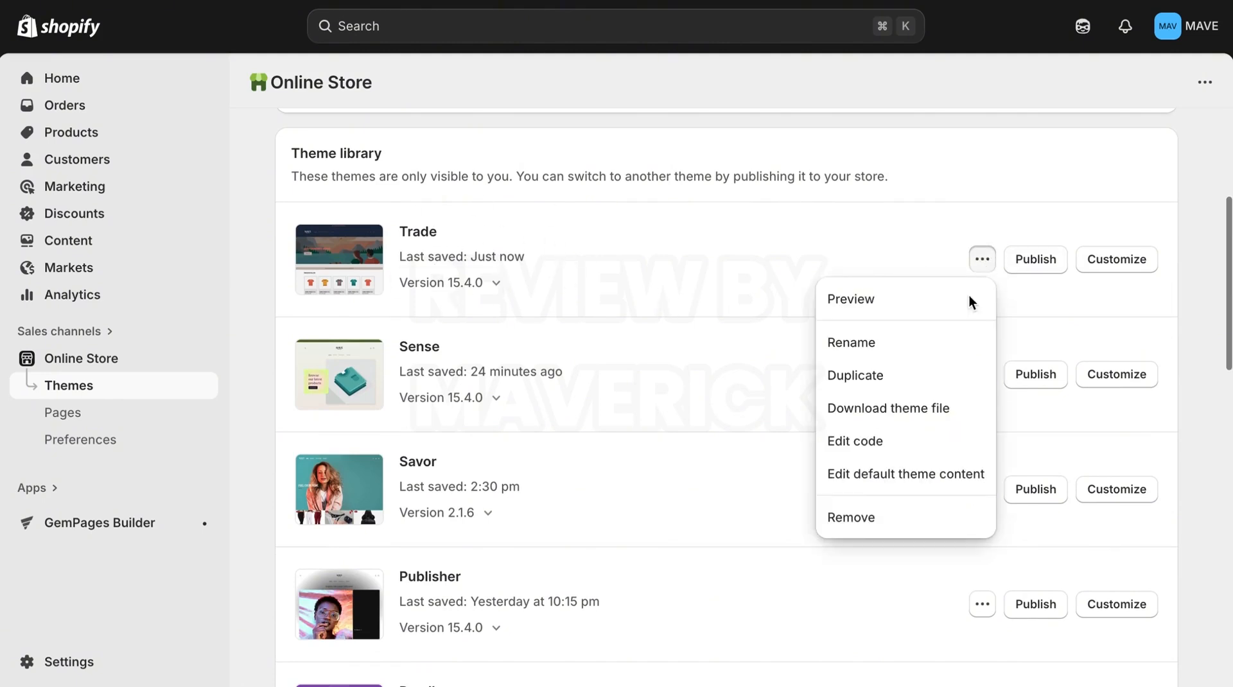
pyautogui.click(897, 474)
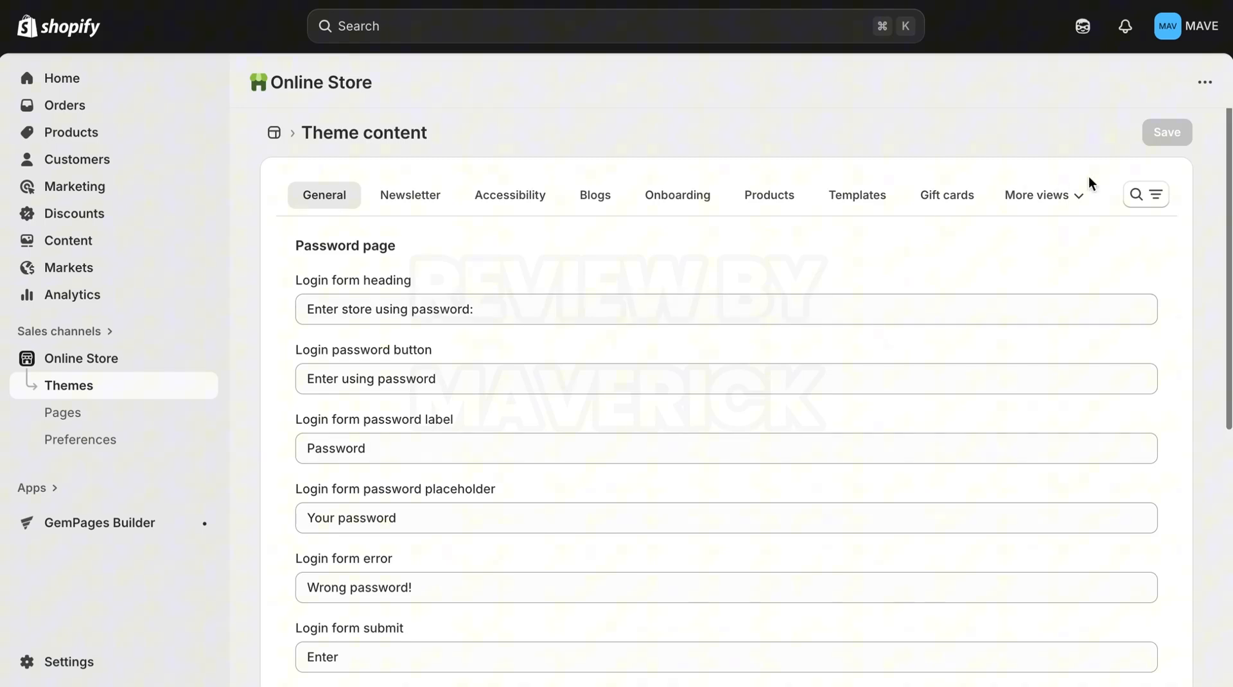
# Search the theme content for "POWERED" and blank out the "Powered by shopify" text under Links.
pyautogui.click(1138, 195)
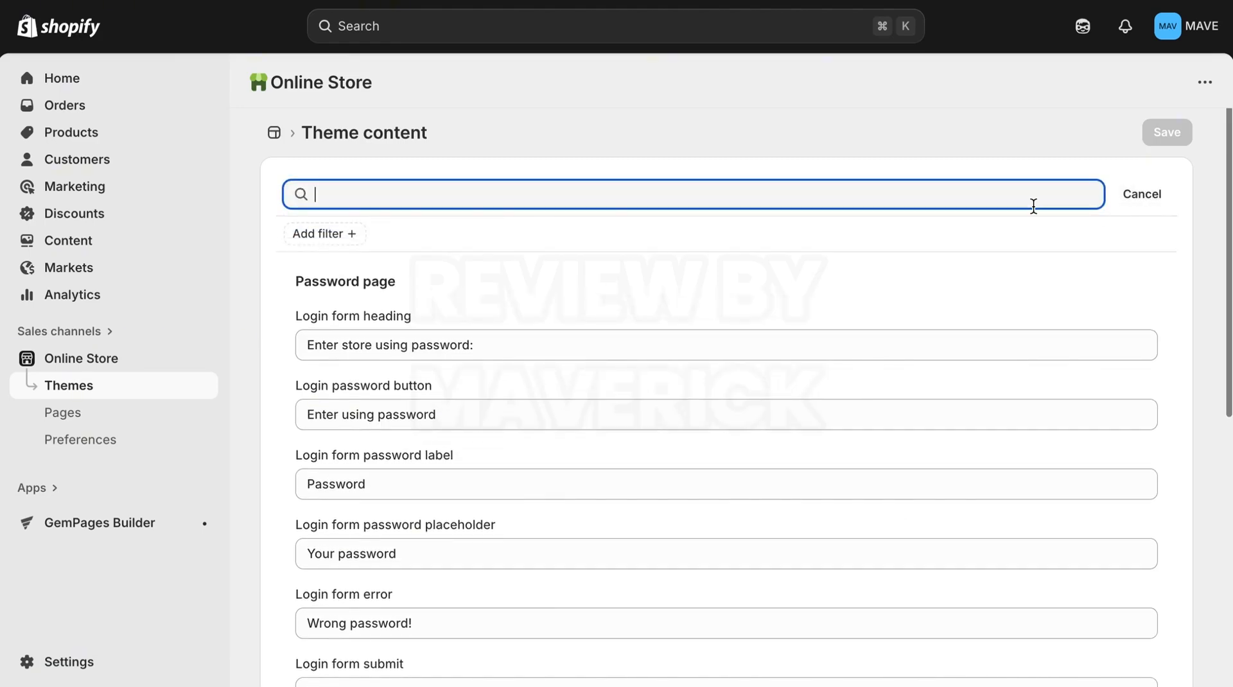
pyautogui.write('POWERED')
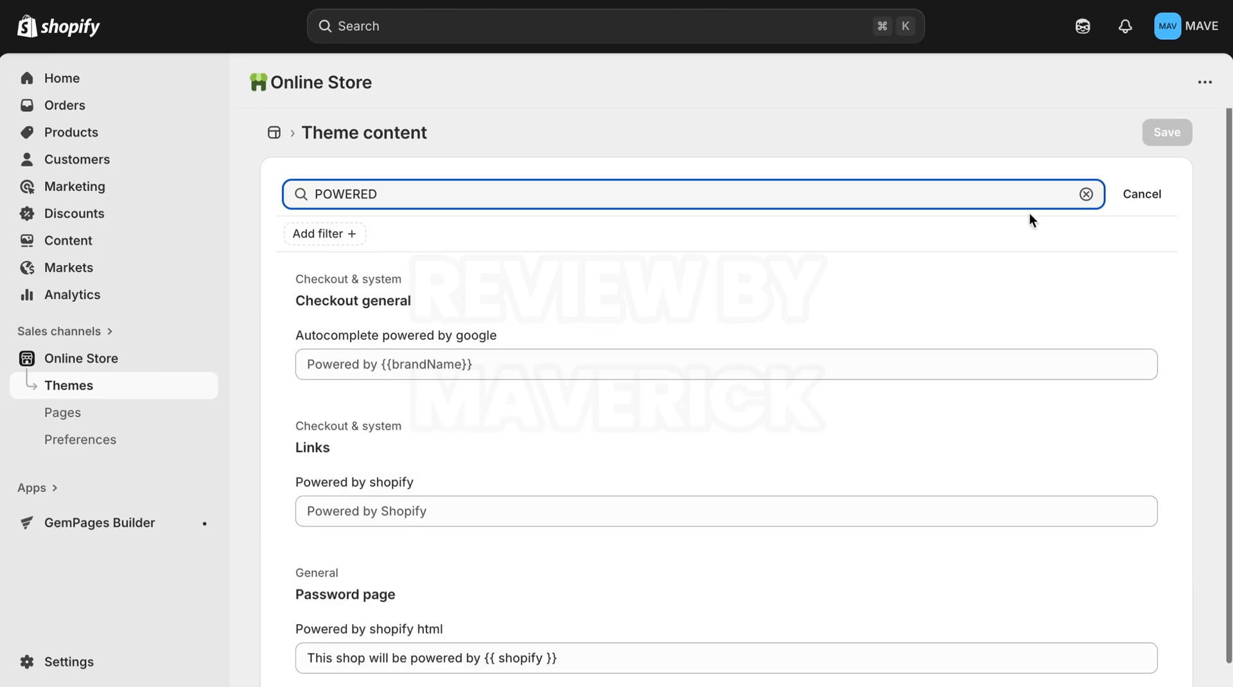
pyautogui.click(429, 510)
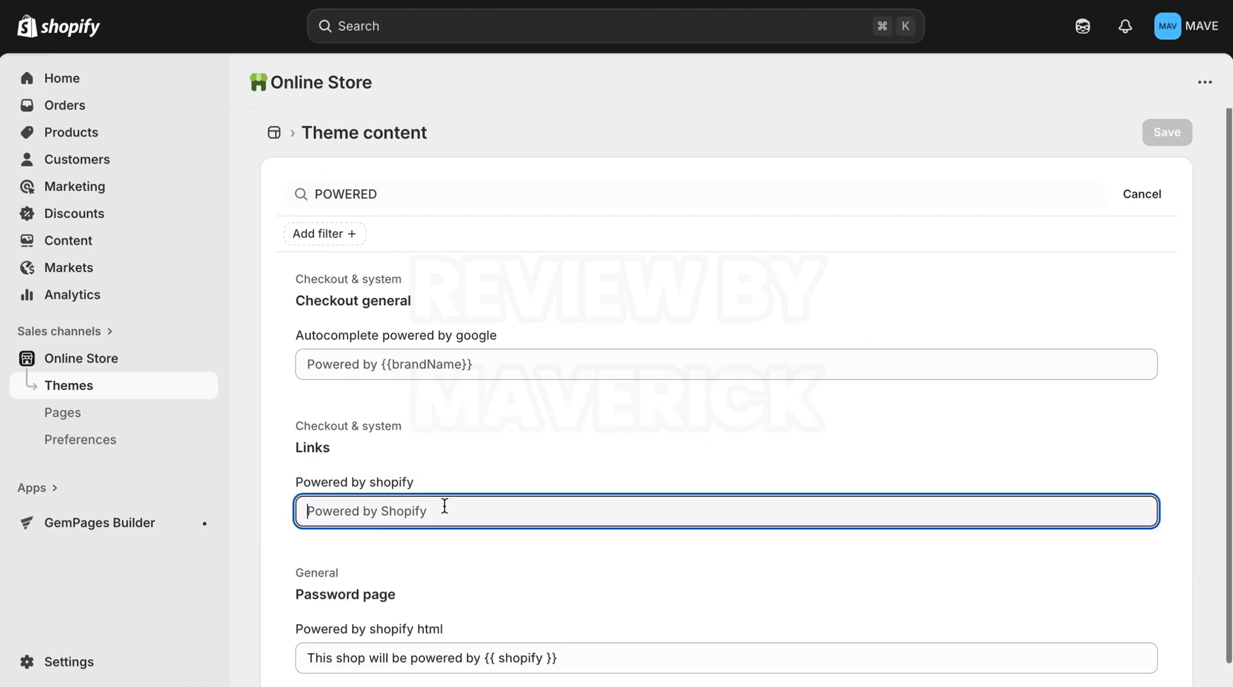
pyautogui.press('super+a')
pyautogui.press('BackSpace')
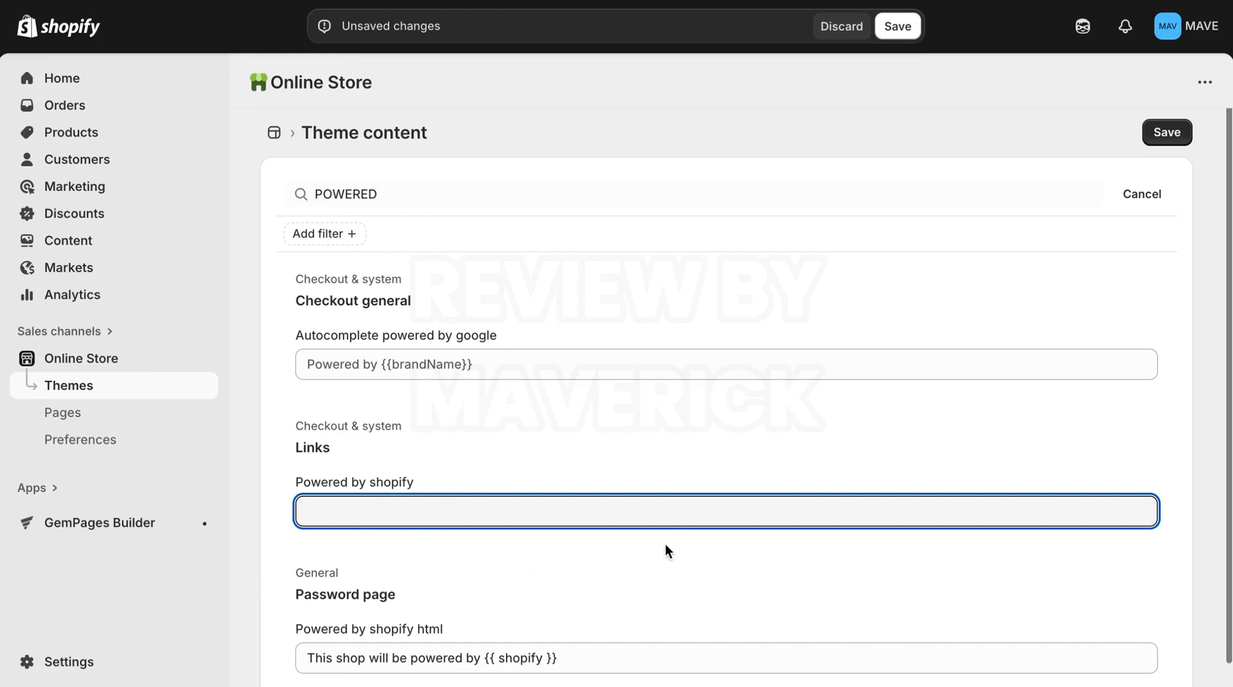
# Clear the Password page's "Powered by shopify html" text and save the theme content.
pyautogui.click(577, 665)
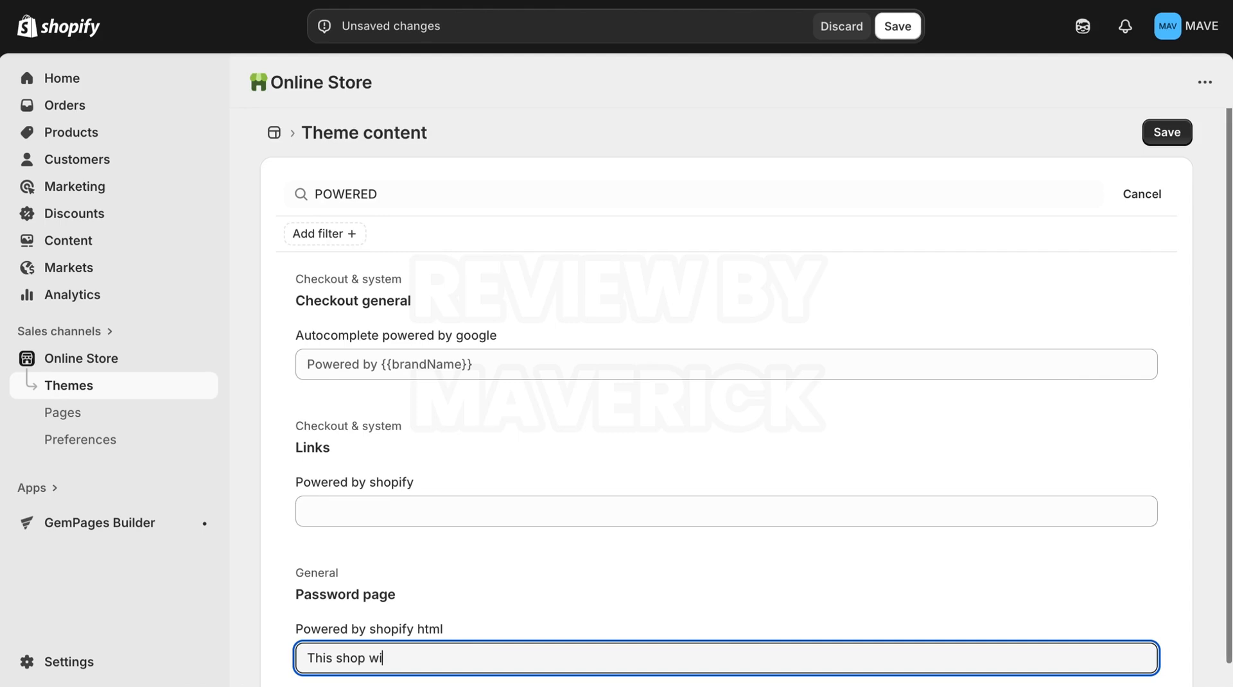
pyautogui.press('BackSpace')
pyautogui.press('BackSpace')
pyautogui.press('BackSpace')
pyautogui.press('BackSpace')
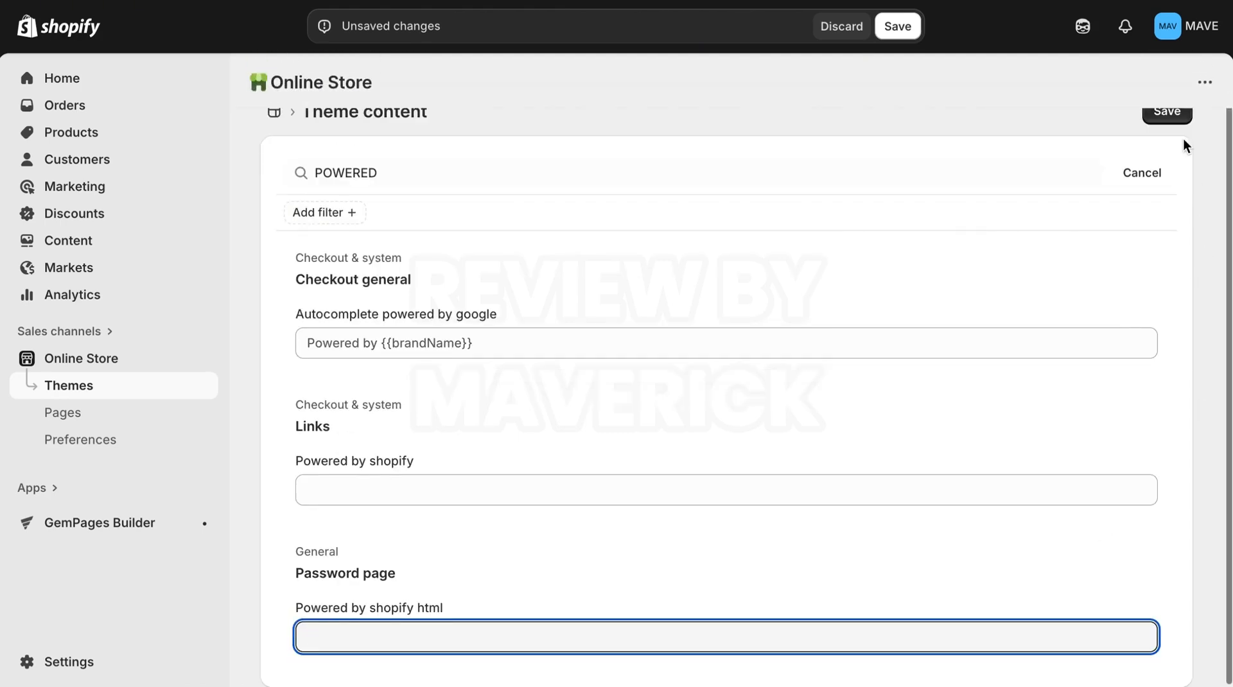
pyautogui.click(1168, 111)
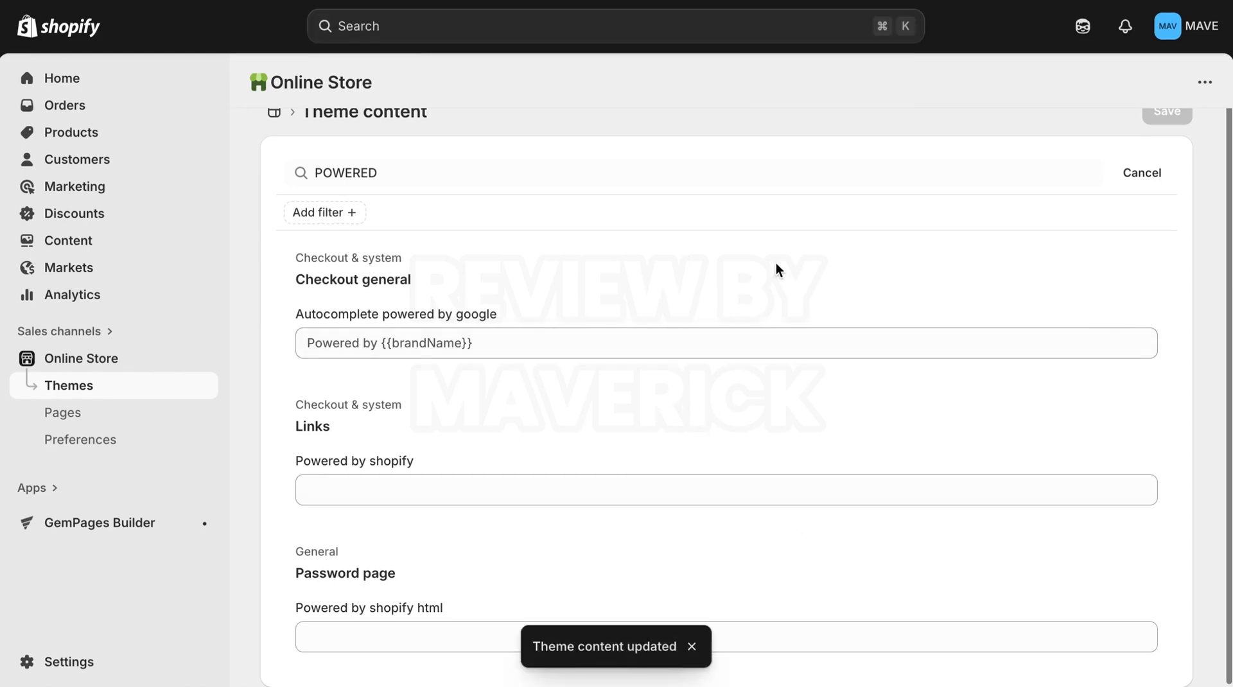
# Return to the theme editor and examine the product page preview, from the footer's copyright line up to the product information.
pyautogui.moveTo(601, 643); pyautogui.dragTo(645, 634)
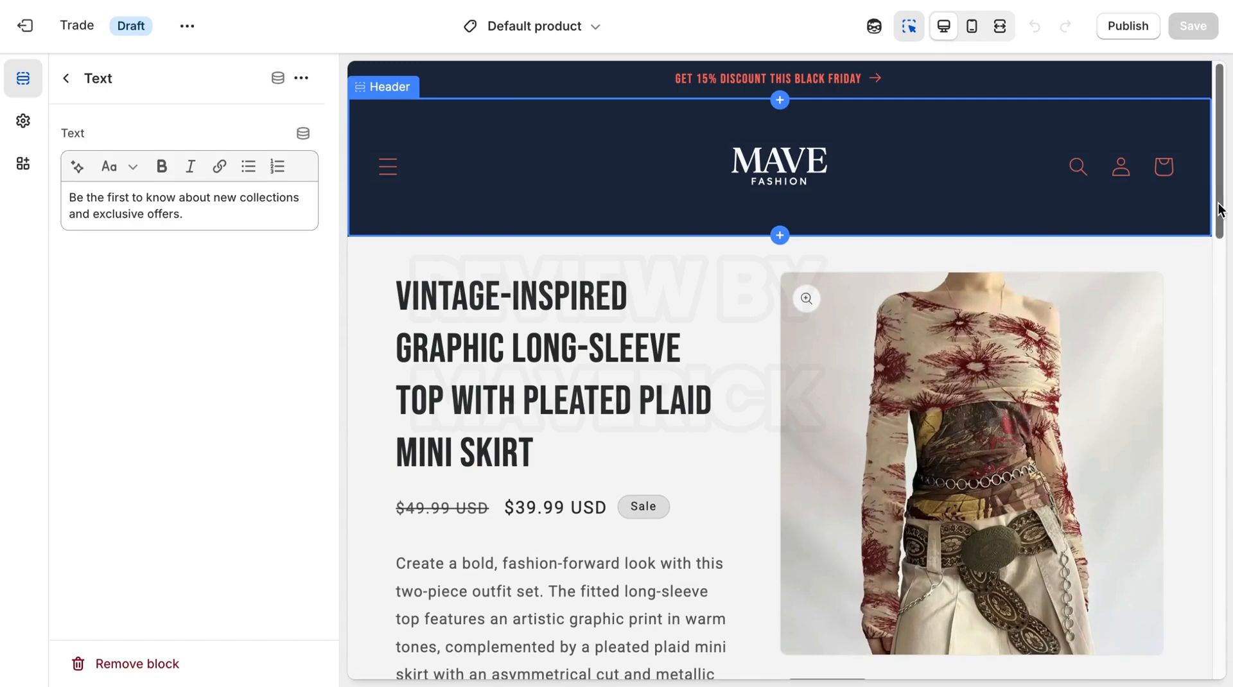
pyautogui.moveTo(1219, 205); pyautogui.dragTo(1219, 680)
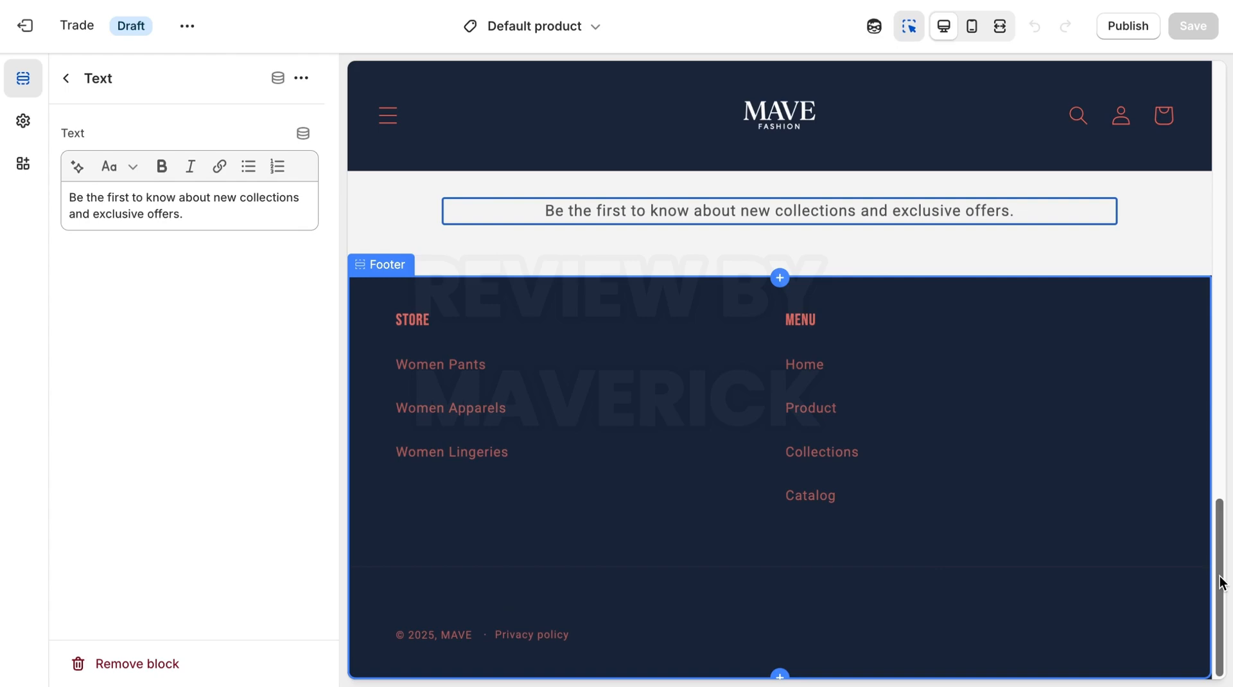
pyautogui.scroll(15, 1221, 583)
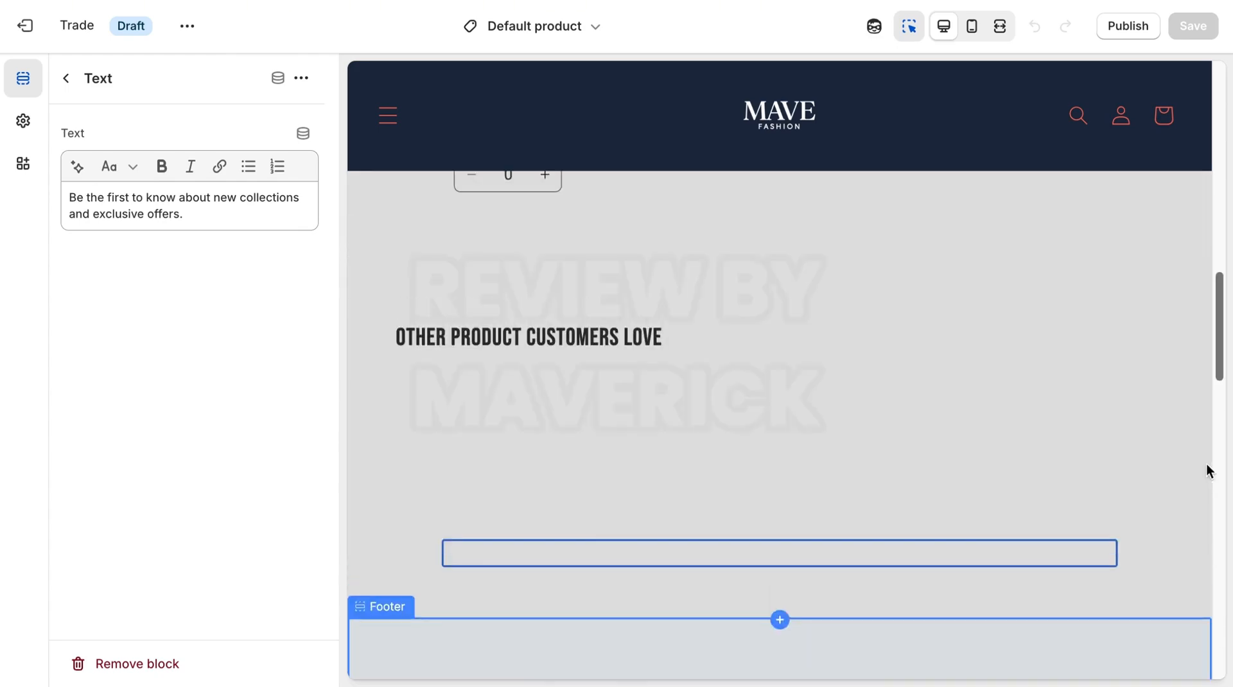
pyautogui.scroll(3, 1192, 399)
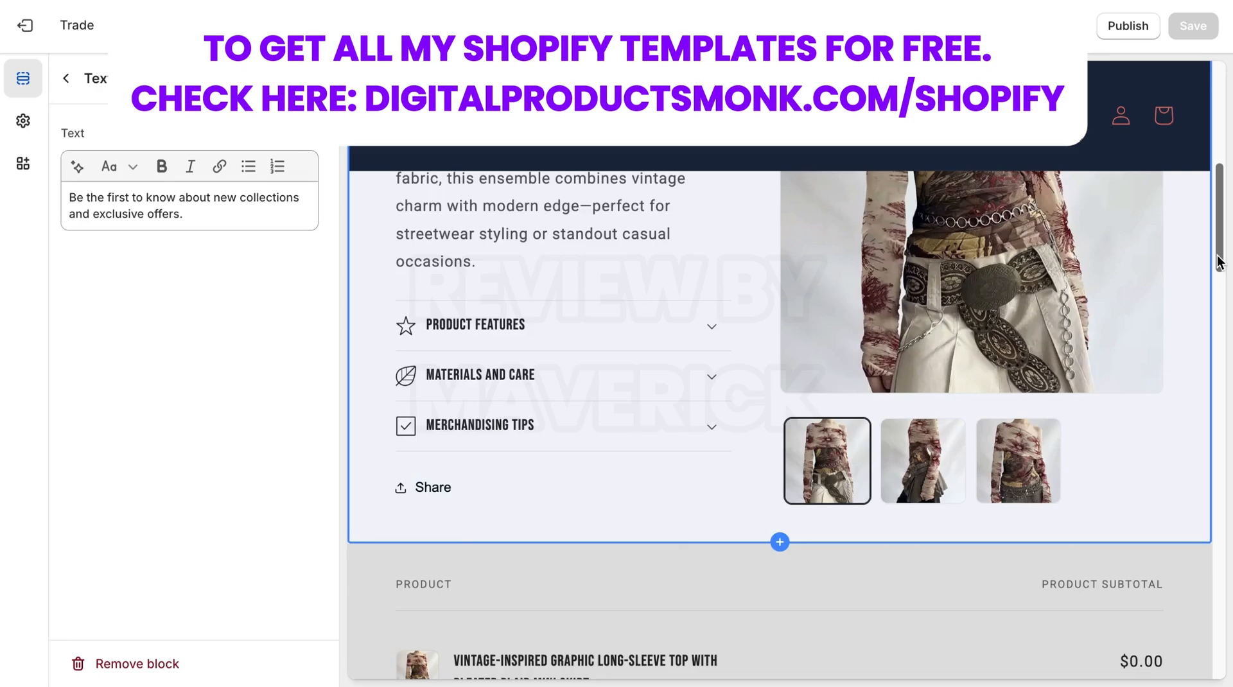
pyautogui.scroll(3, 1218, 225)
pyautogui.moveTo(1219, 225); pyautogui.dragTo(1218, 151)
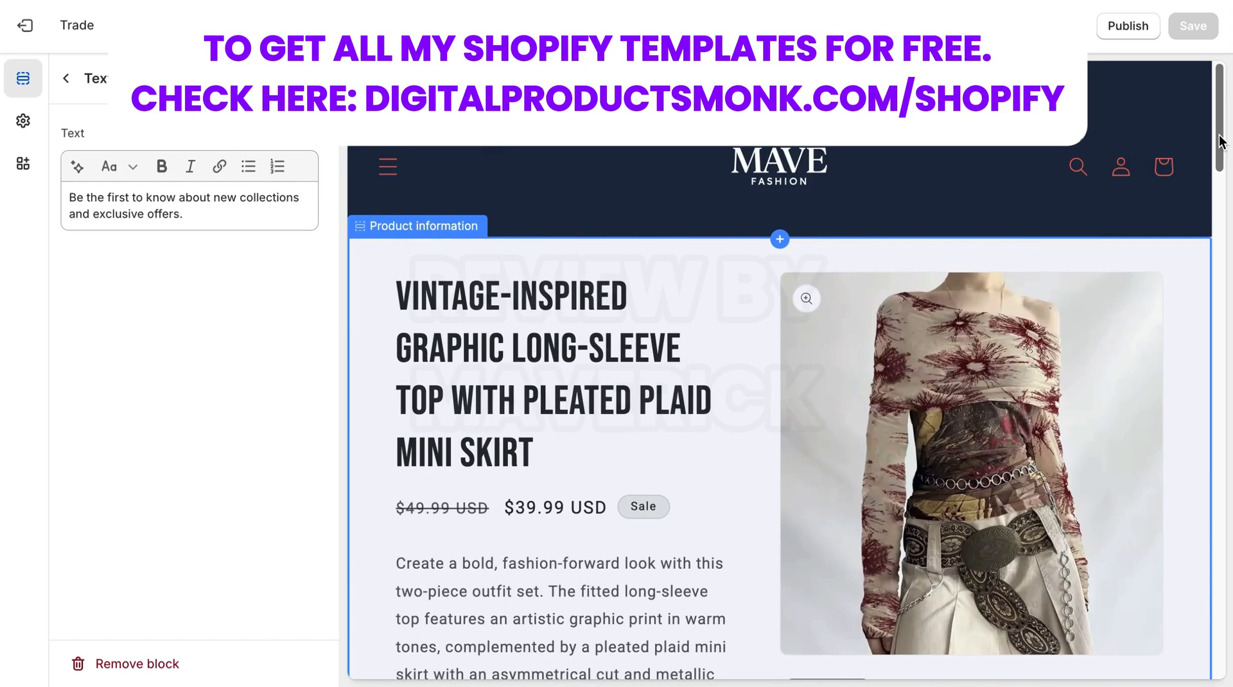
pyautogui.scroll(-3, 1219, 138)
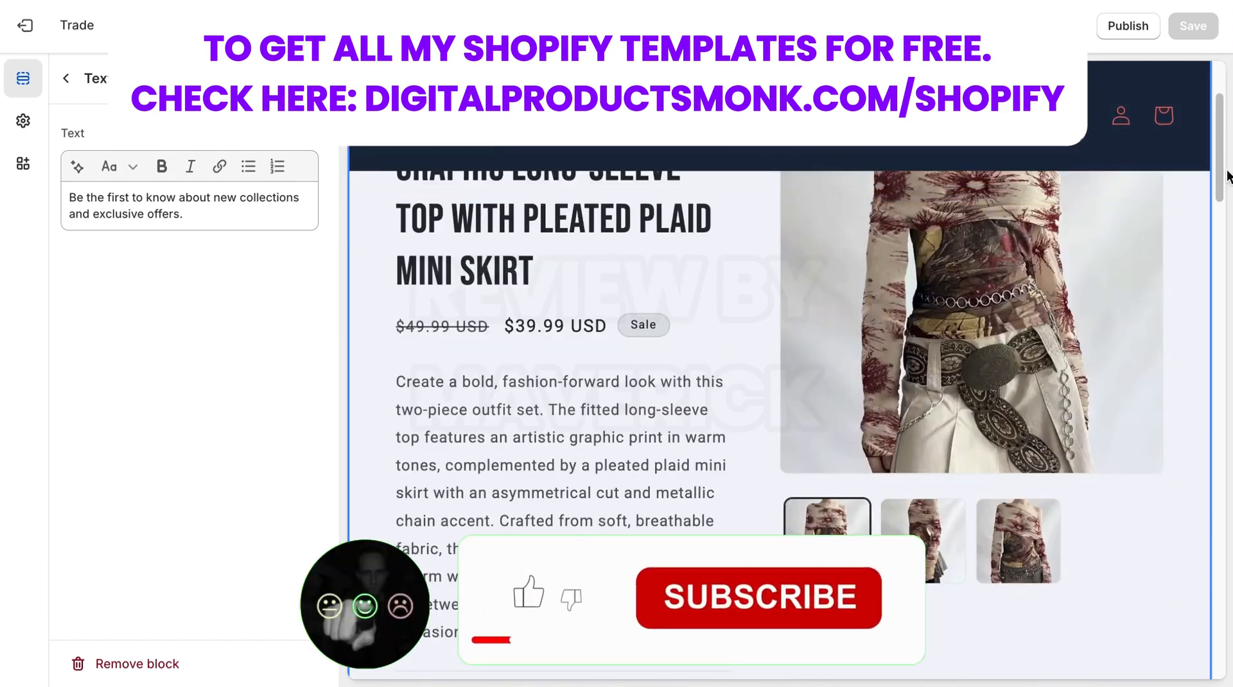
pyautogui.scroll(3, 1214, 109)
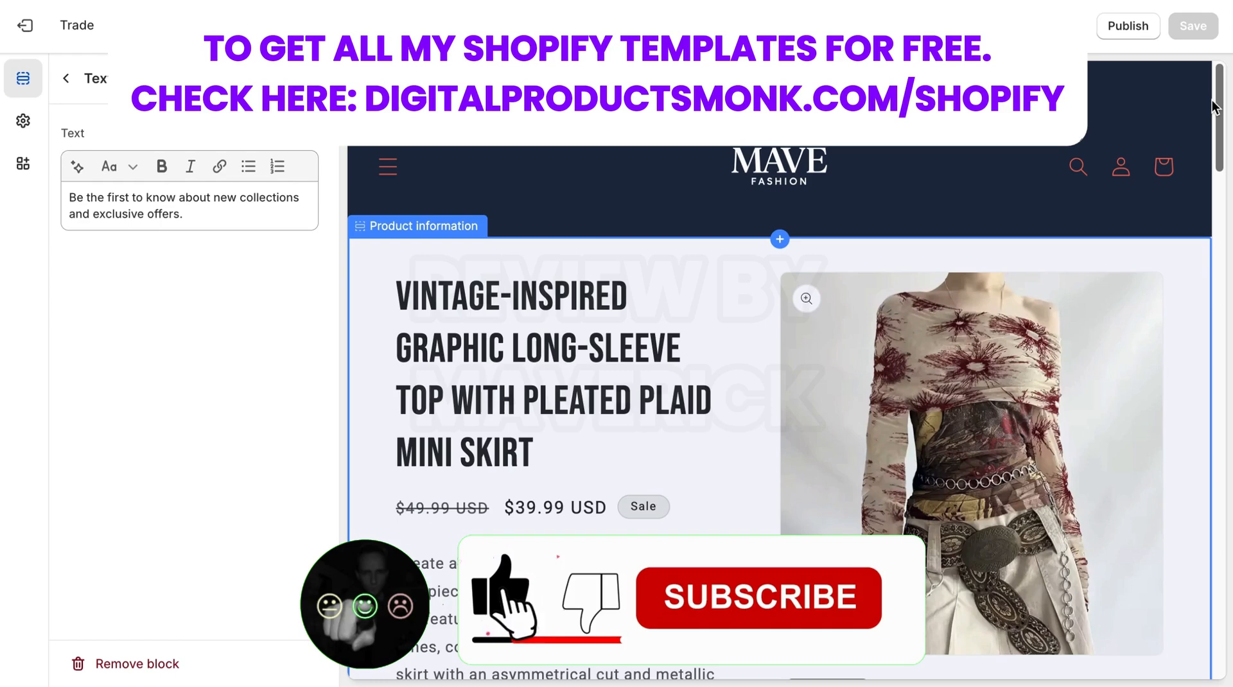